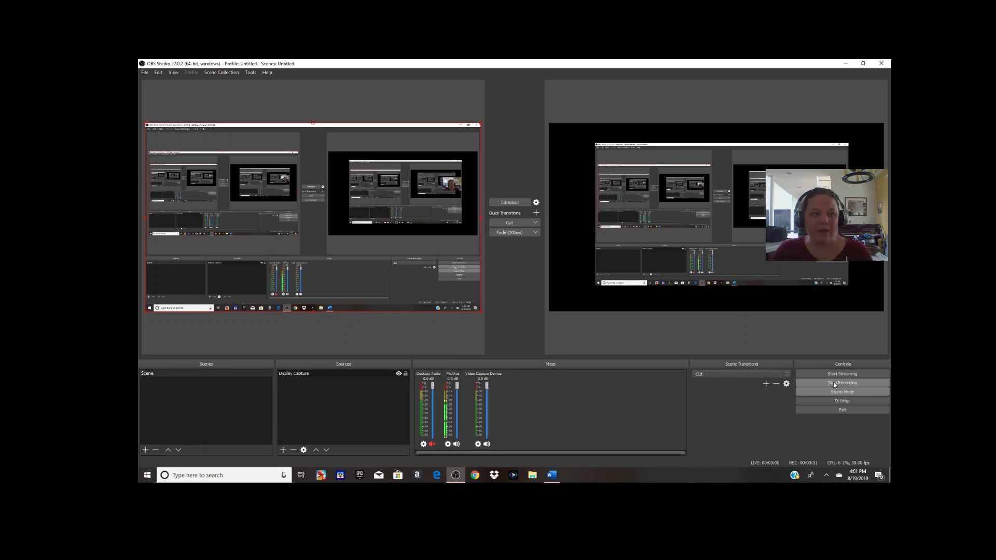
# Clear all test text from Document1 and close it without saving
pyautogui.click(845, 64)
pyautogui.hotkey('ctrl', 'a')
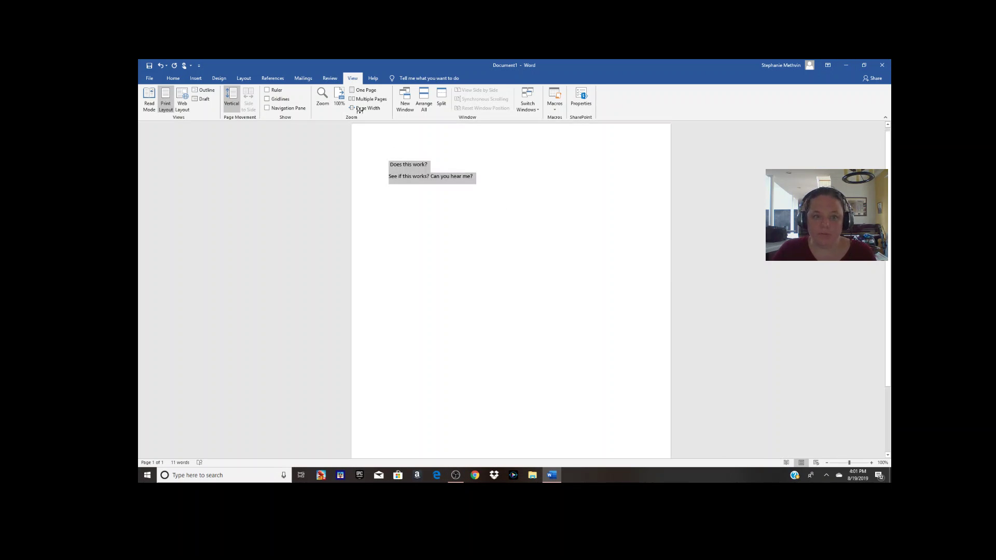
pyautogui.press('Delete')
pyautogui.click(881, 65)
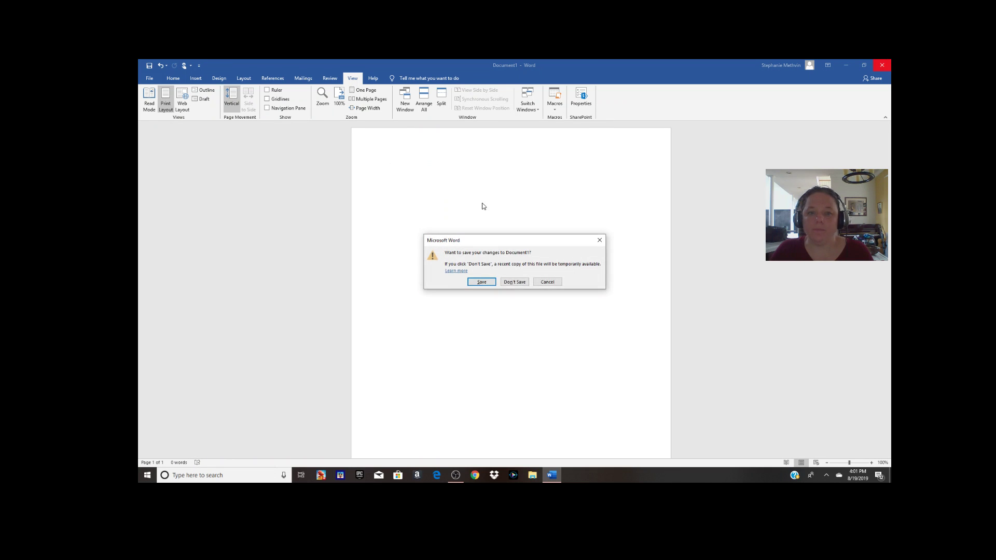
pyautogui.click(513, 282)
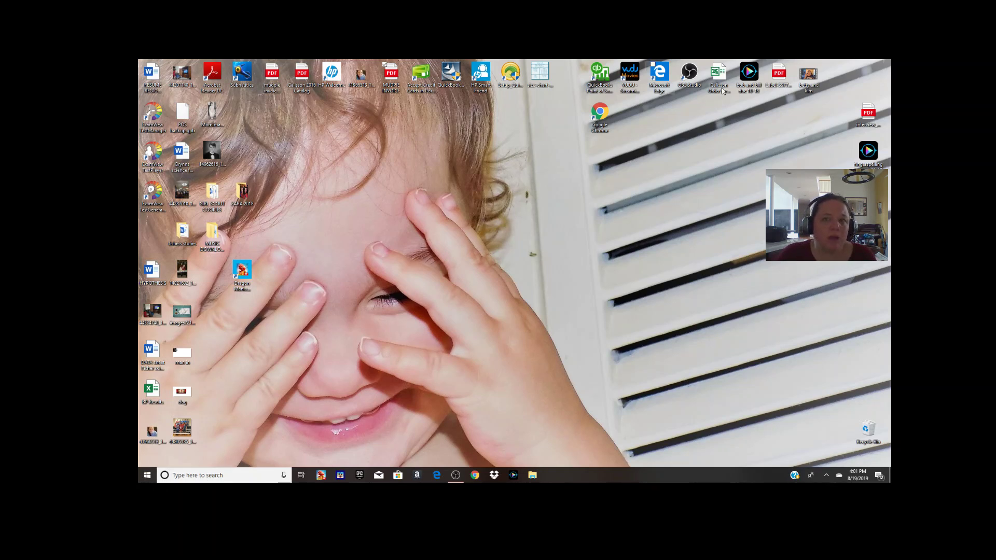
# Search the Start menu for 'word' and launch Word from the best match
pyautogui.click(216, 474)
pyautogui.write('word')
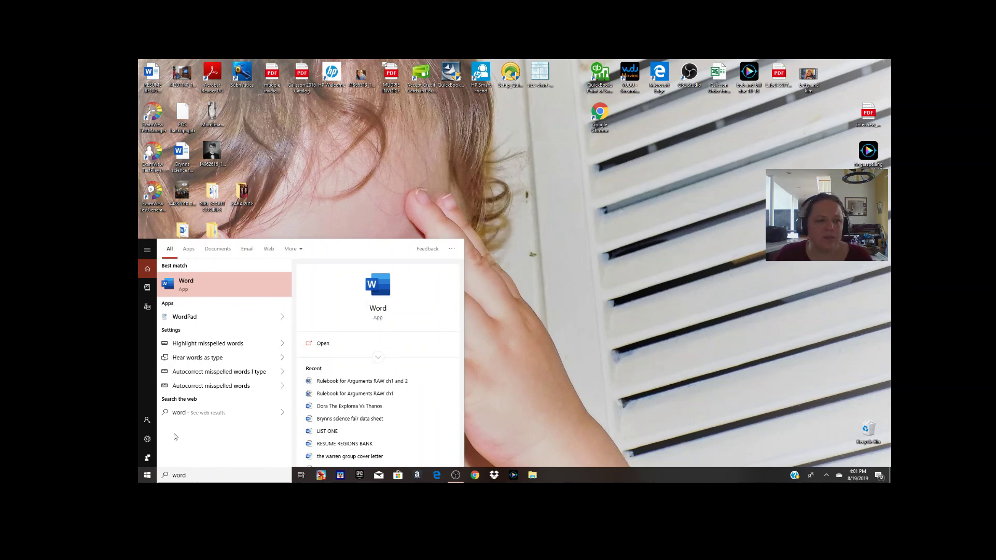
pyautogui.rightClick(196, 290)
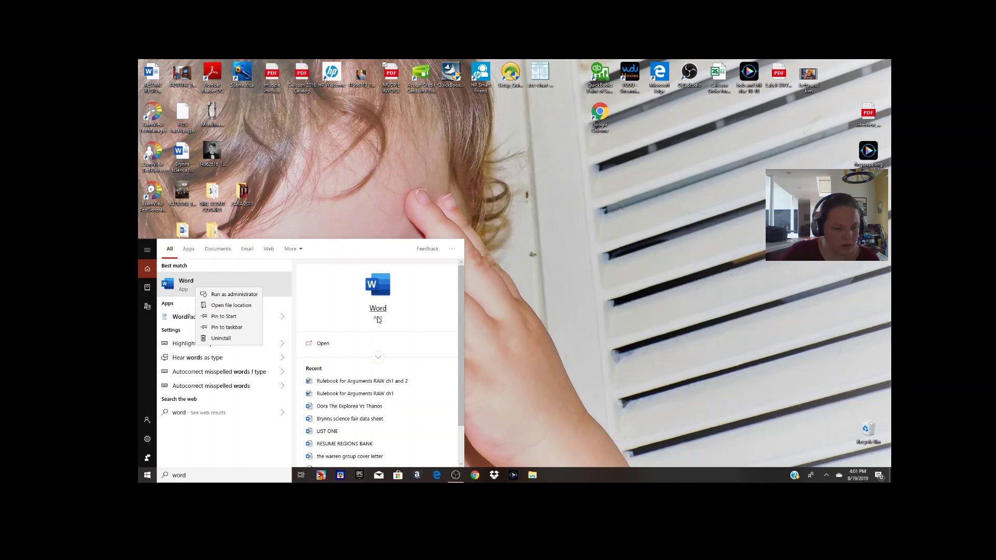
pyautogui.click(183, 289)
pyautogui.click(183, 288)
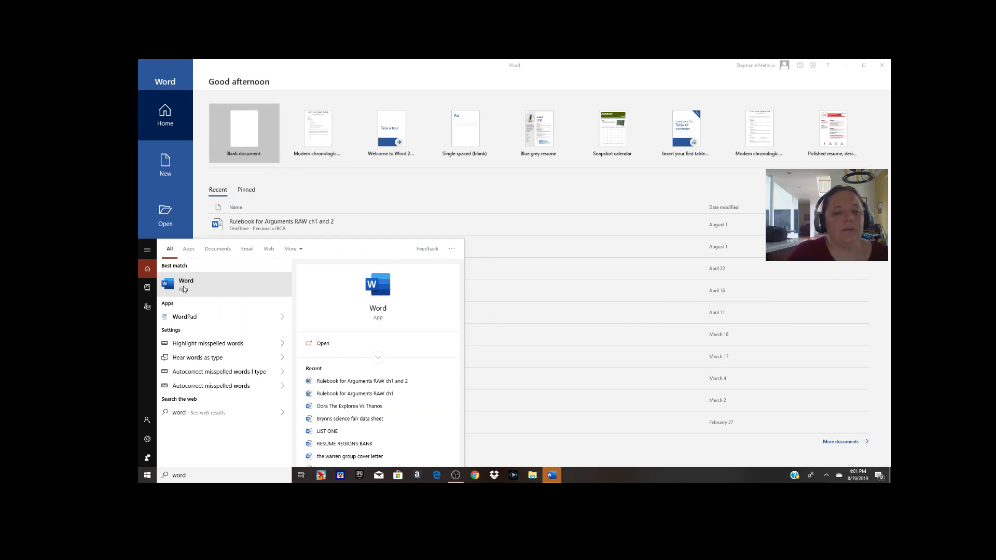
# Create a new blank document from the Word start screen
pyautogui.click(421, 197)
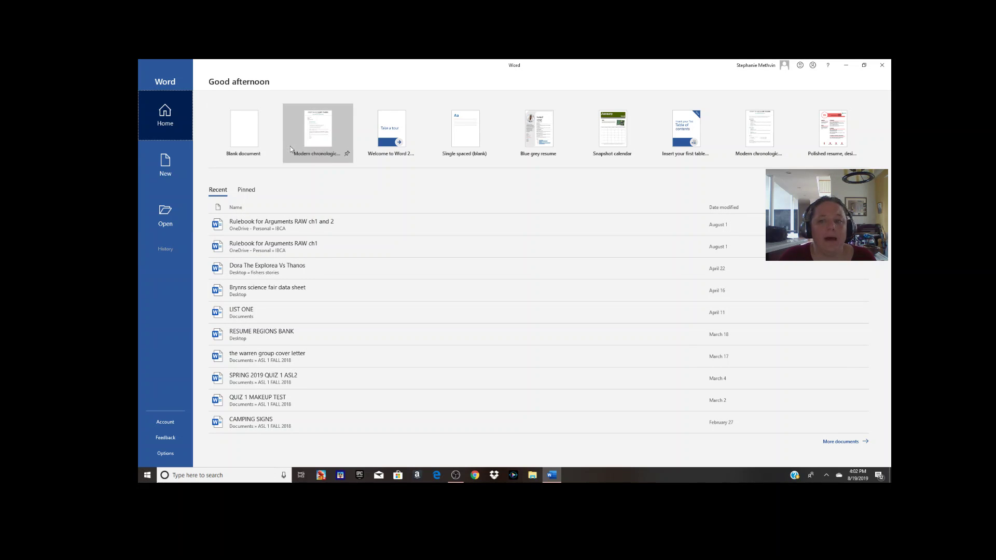
pyautogui.click(250, 136)
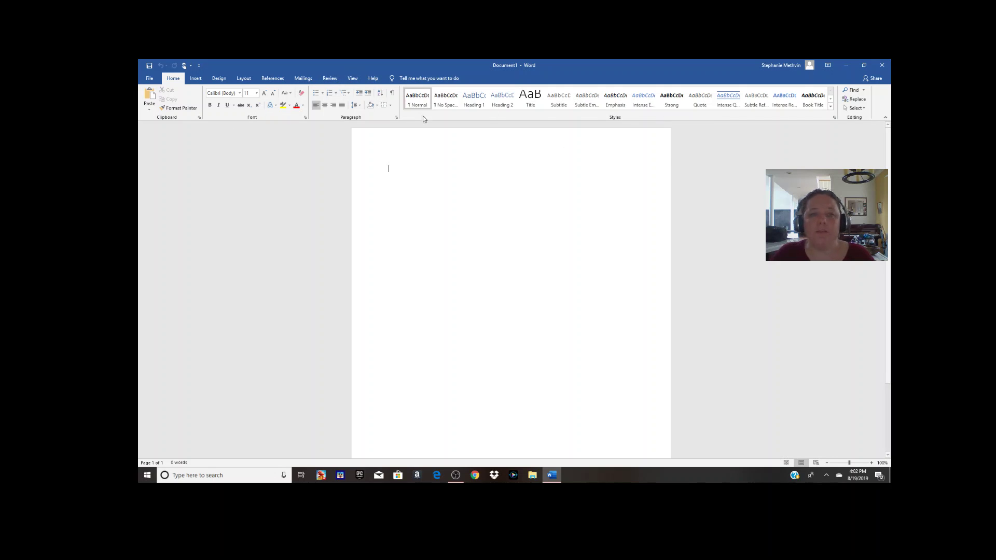
# Turn on the Ruler option on the View tab
pyautogui.click(352, 76)
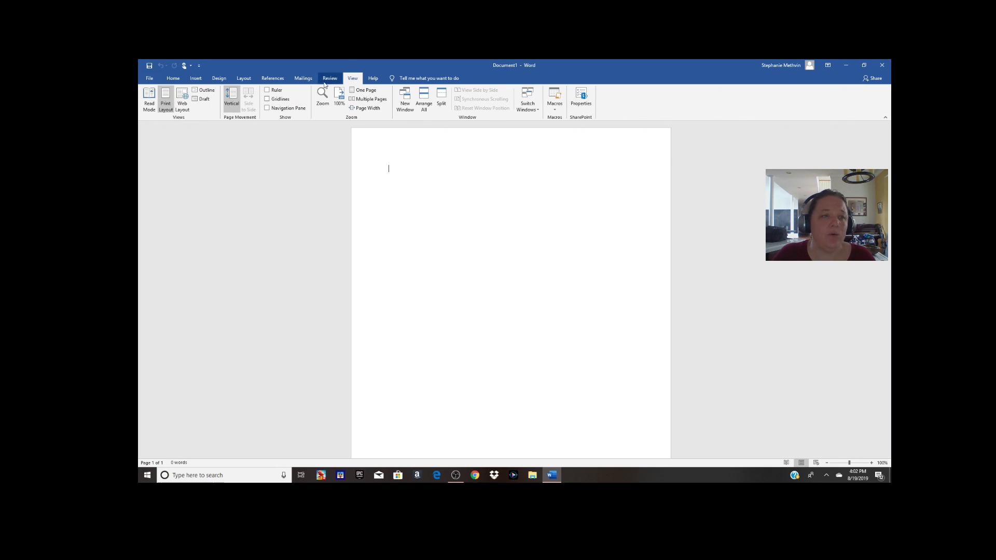
pyautogui.click(269, 91)
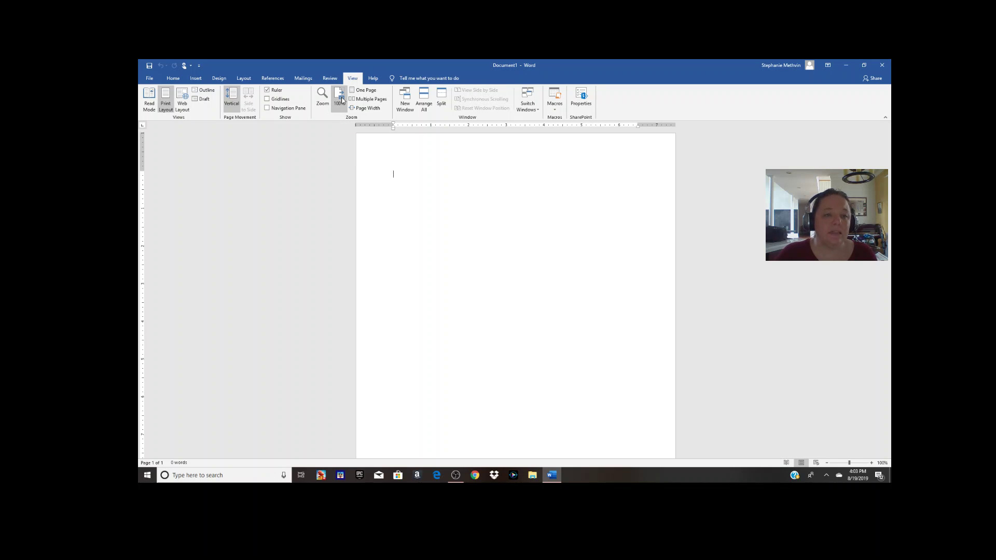
# Set the page zoom to 150%
pyautogui.click(322, 96)
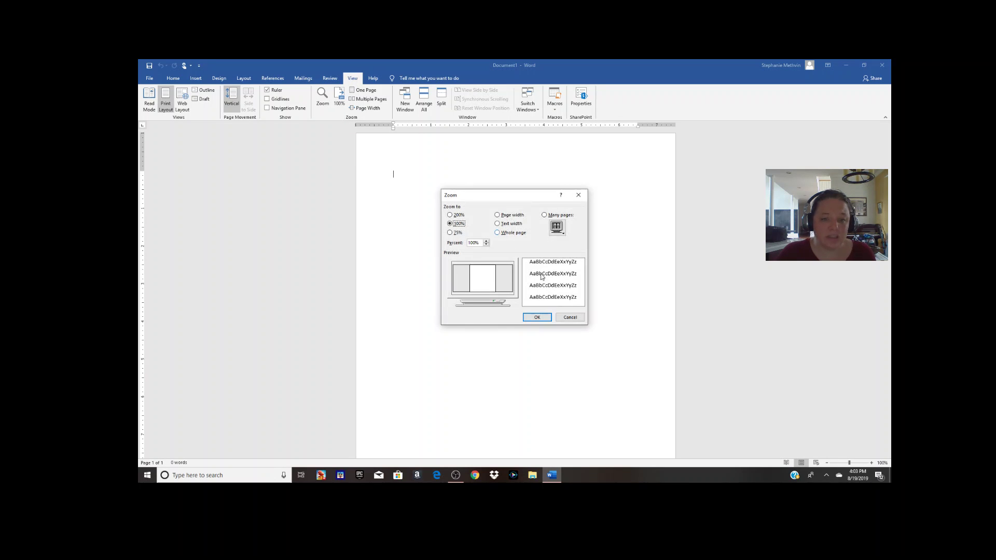
pyautogui.doubleClick(481, 243)
pyautogui.write('150')
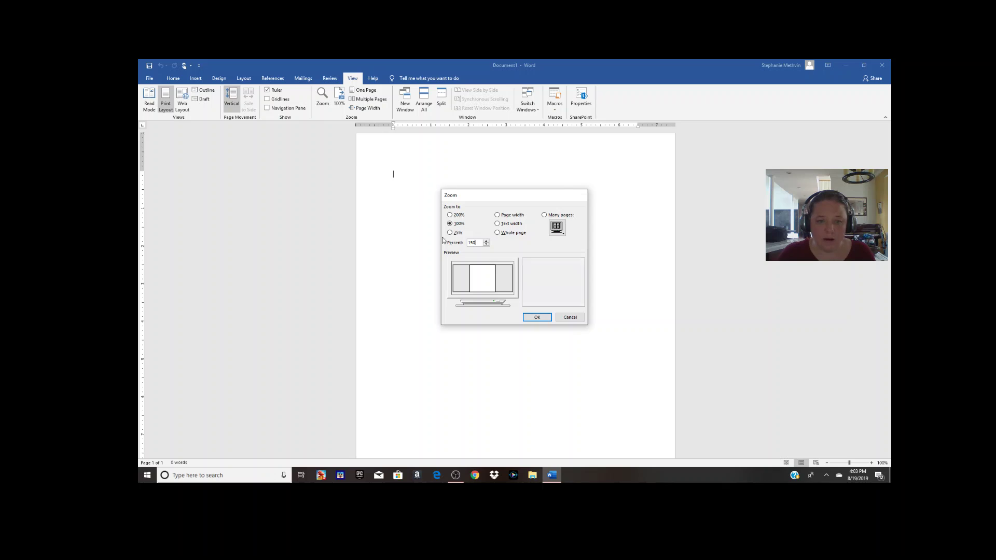
pyautogui.press('Return')
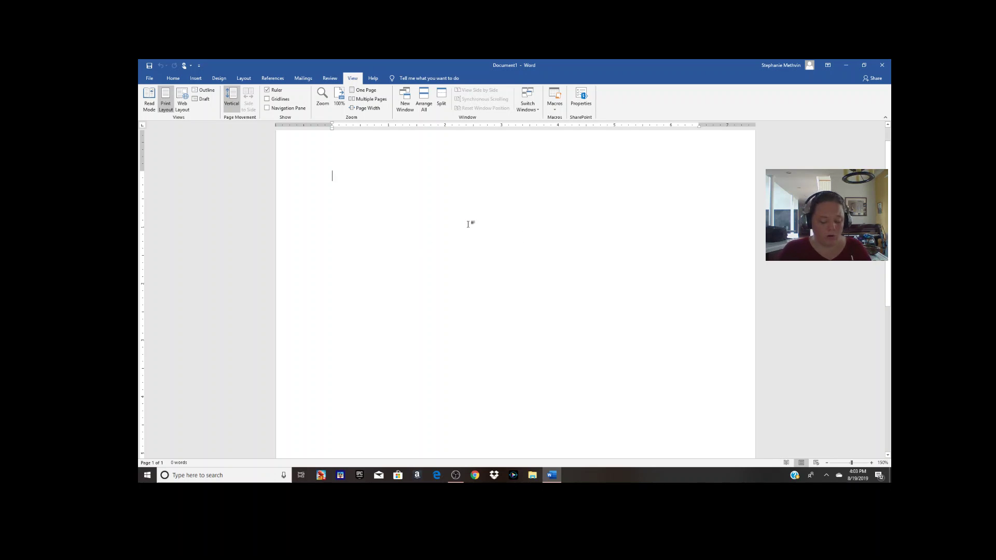
# Type the author's first name, fix its typo, then return the zoom to 100%
pyautogui.write('Stpehanie')
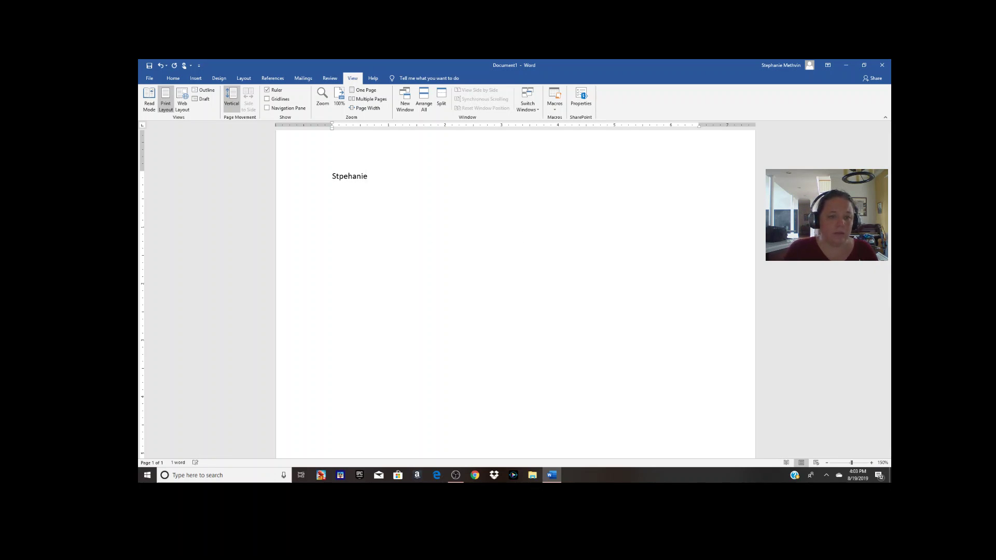
pyautogui.press('BackSpace')
pyautogui.press('BackSpace')
pyautogui.press('BackSpace')
pyautogui.press('BackSpace')
pyautogui.press('BackSpace')
pyautogui.press('BackSpace')
pyautogui.press('BackSpace')
pyautogui.write('e[p')
pyautogui.write('phanie')
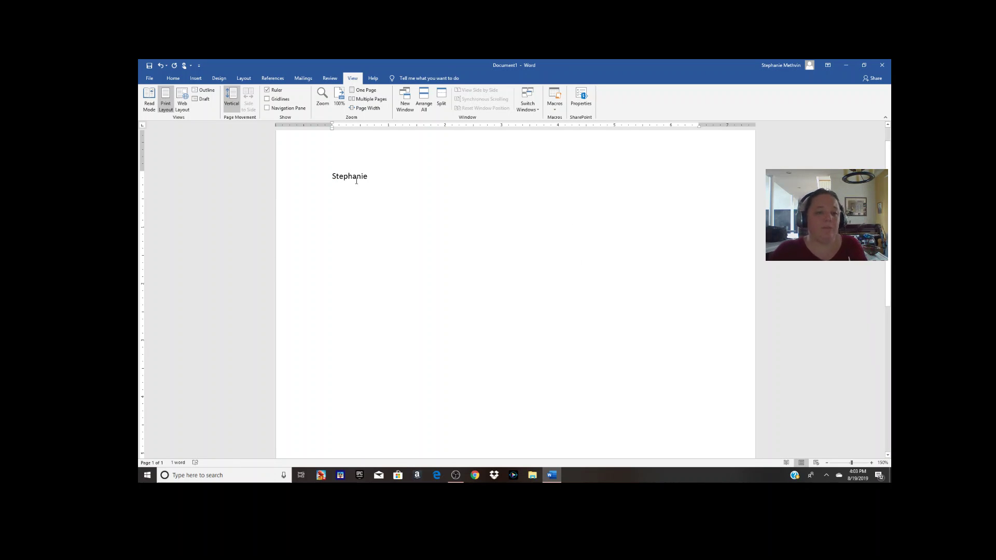
pyautogui.moveTo(333, 176); pyautogui.dragTo(375, 175)
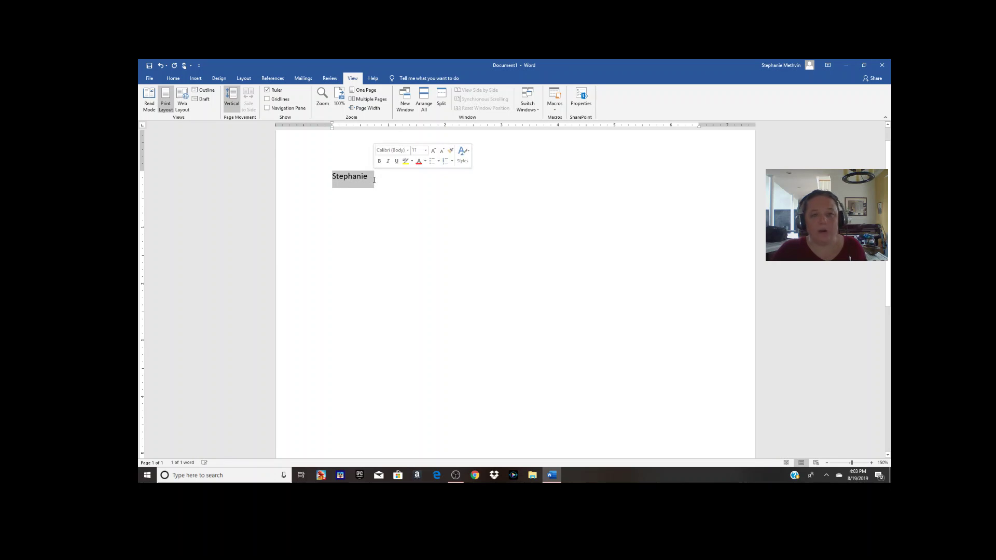
pyautogui.click(357, 185)
pyautogui.doubleClick(363, 179)
pyautogui.press('Right')
pyautogui.click(339, 99)
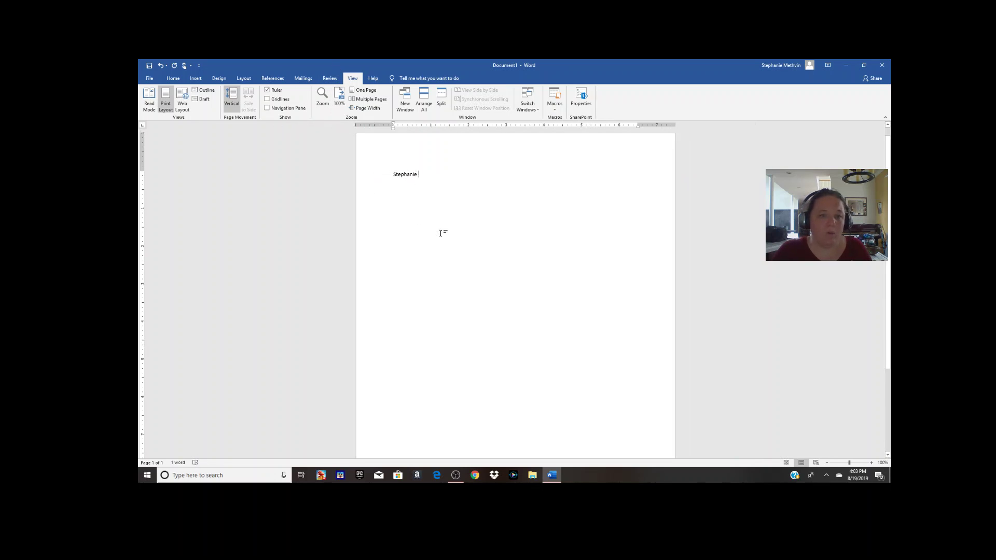
# Enter 150 in the Zoom dialog's Percent box to magnify the page
pyautogui.click(322, 96)
pyautogui.press('Tab')
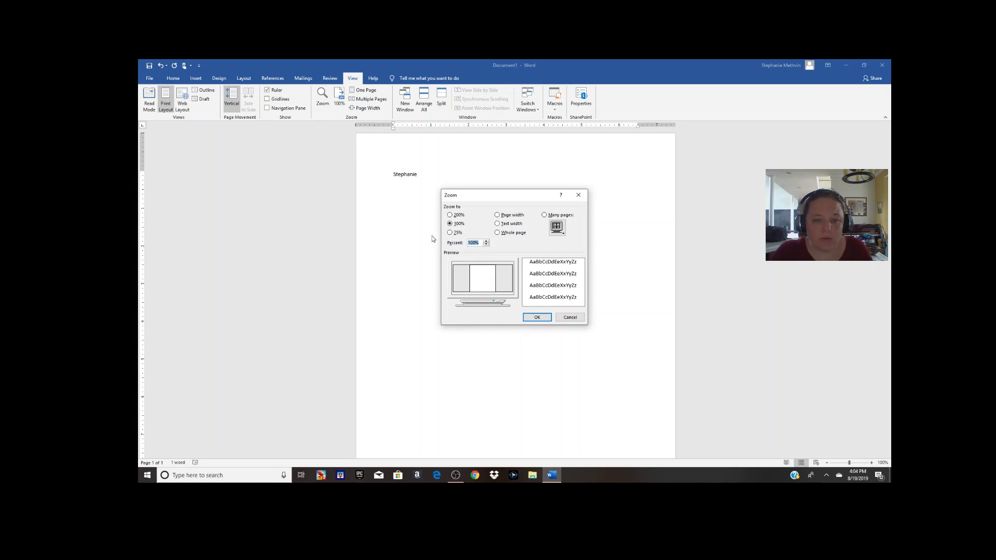
pyautogui.write('150')
pyautogui.press('Return')
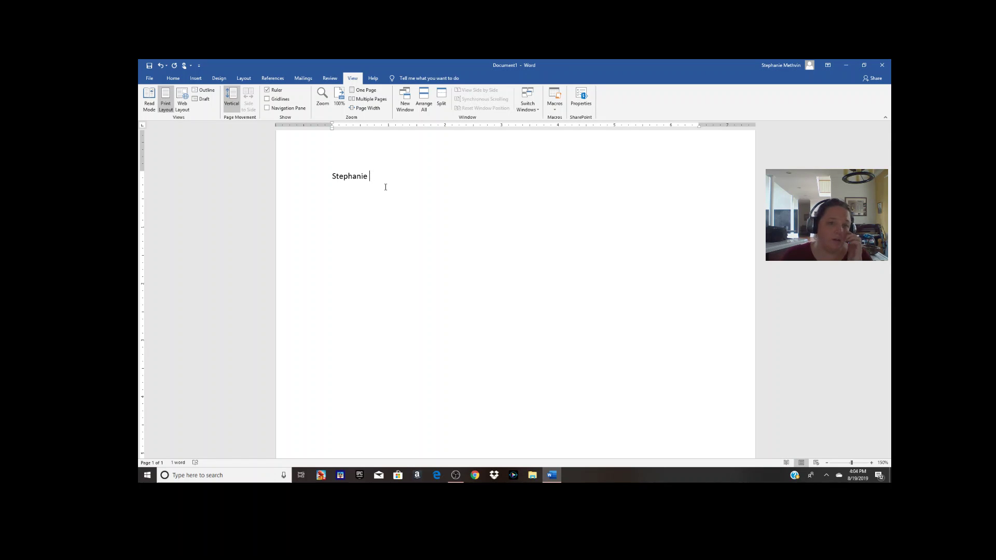
# Replace the first line with the author's full first and last name
pyautogui.click(300, 177)
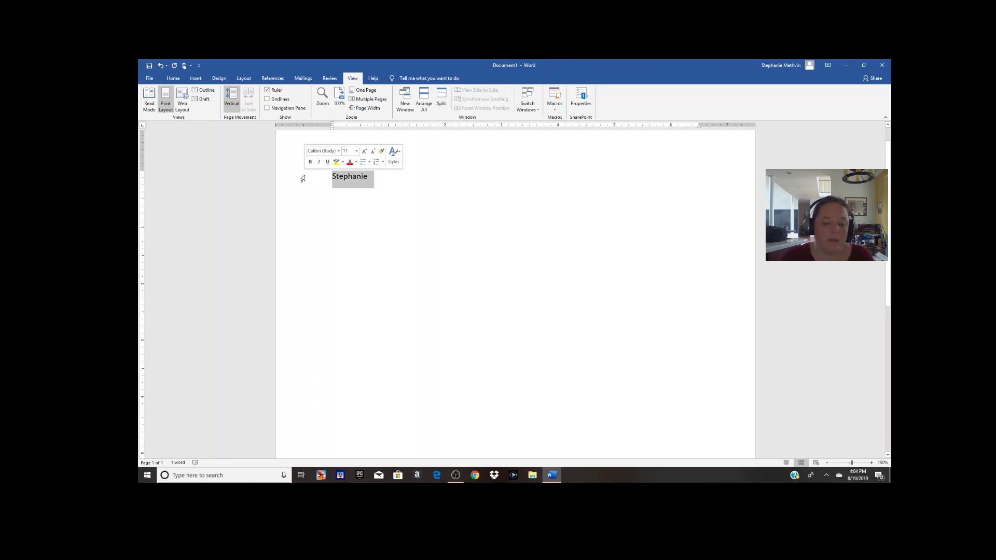
pyautogui.press('Delete')
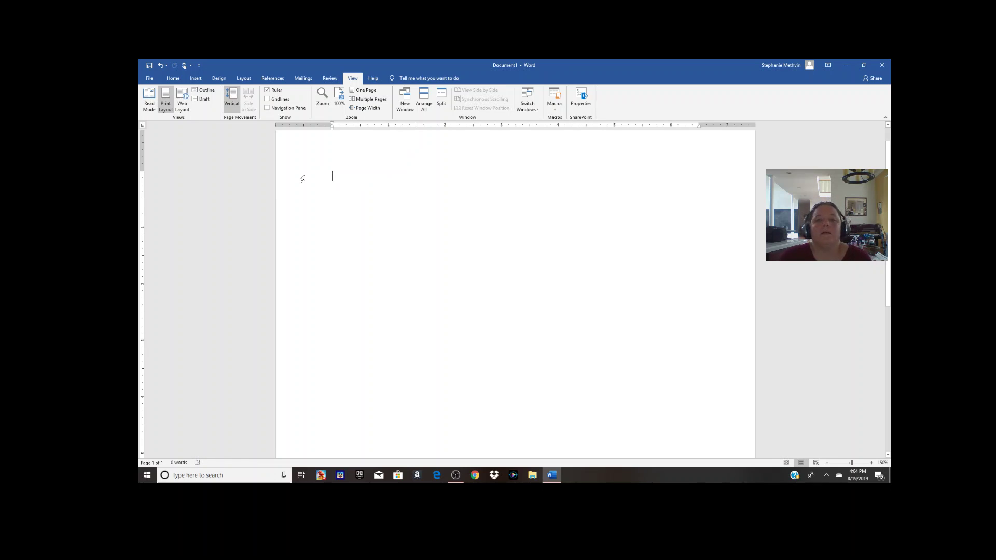
pyautogui.click(173, 79)
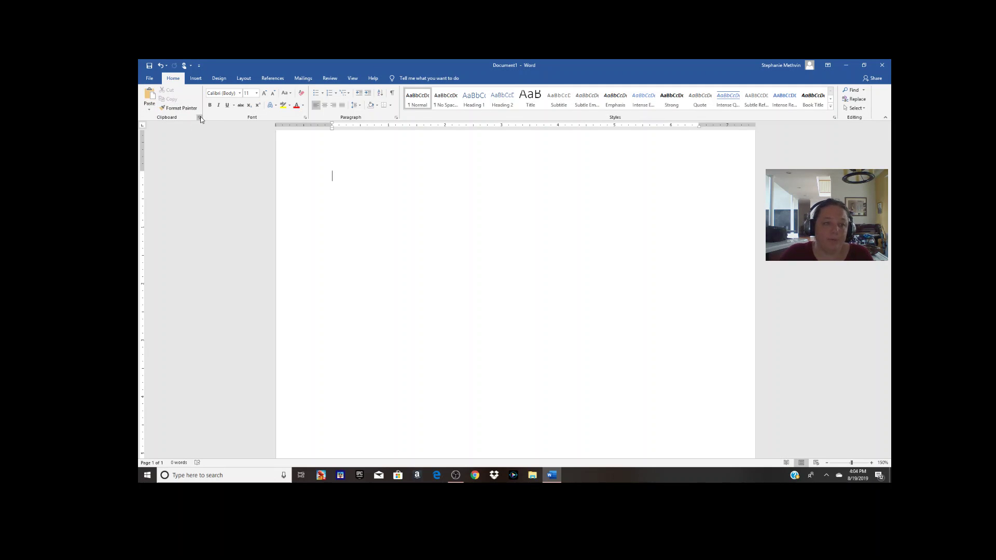
pyautogui.write('Ste')
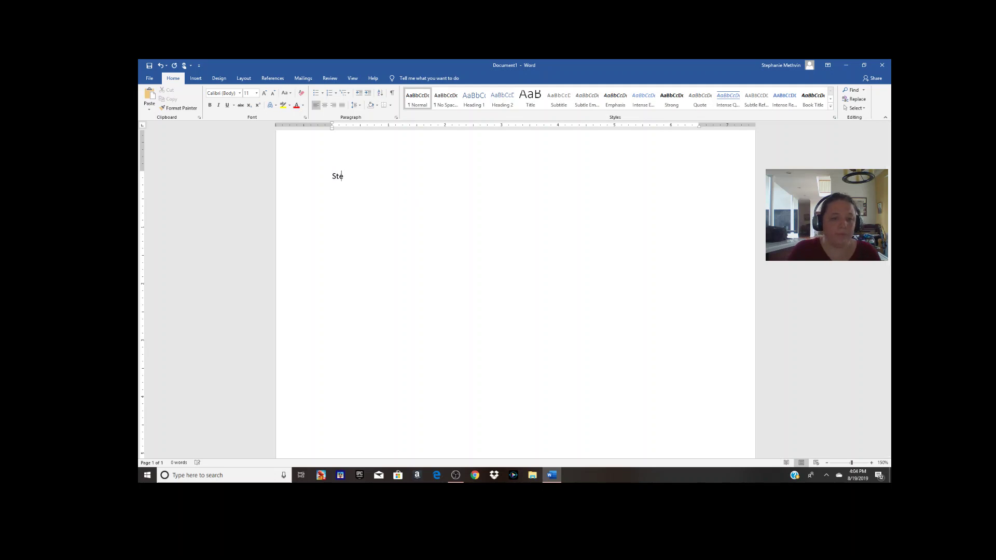
pyautogui.write('phanie Methvin')
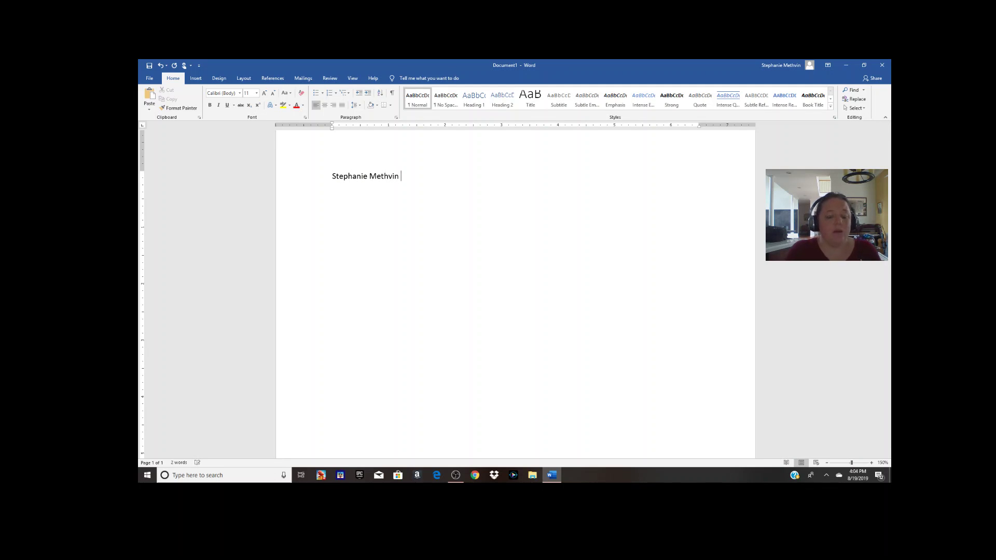
# Select the entire full-name line
pyautogui.doubleClick(351, 177)
pyautogui.click(368, 248)
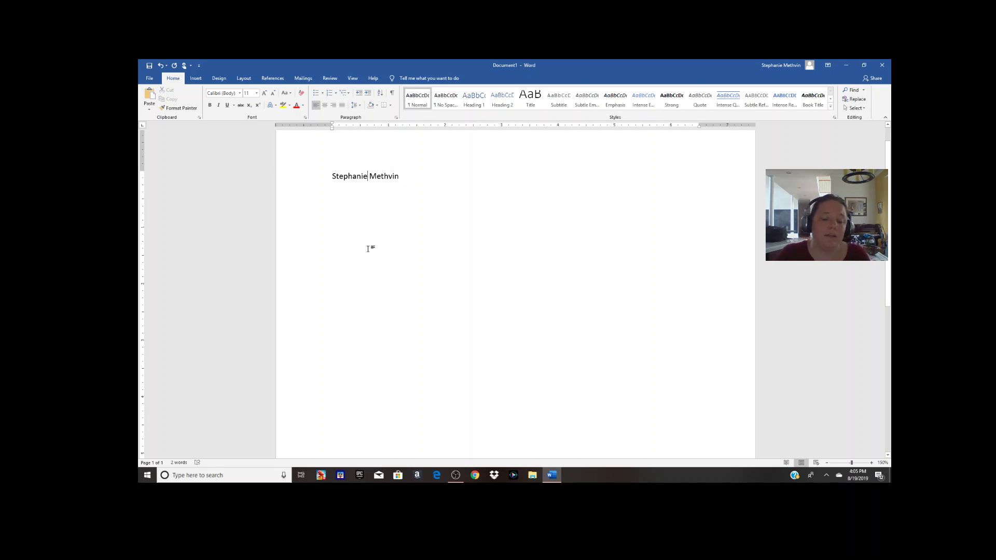
pyautogui.press('Left')
pyautogui.press('Left')
pyautogui.press('Left')
pyautogui.press('Left')
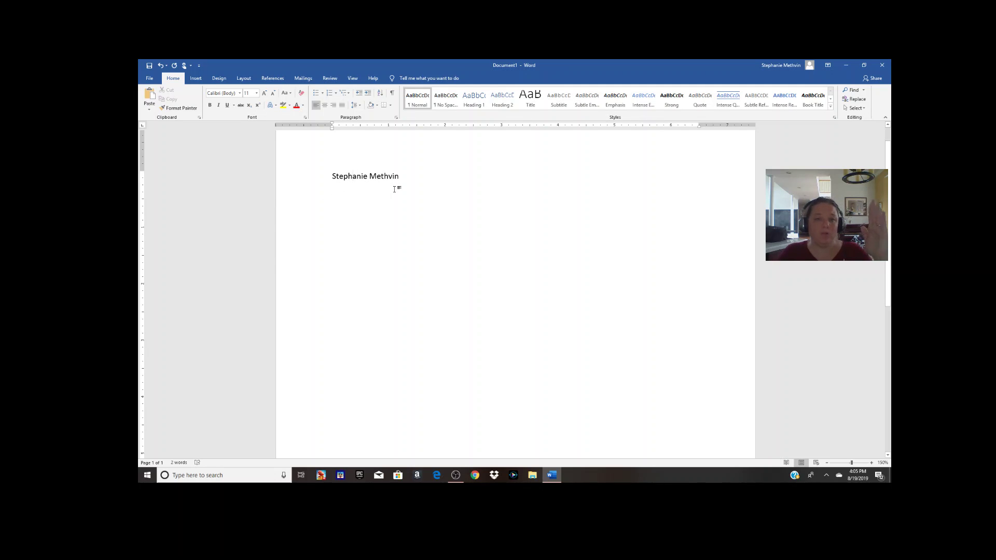
pyautogui.doubleClick(351, 177)
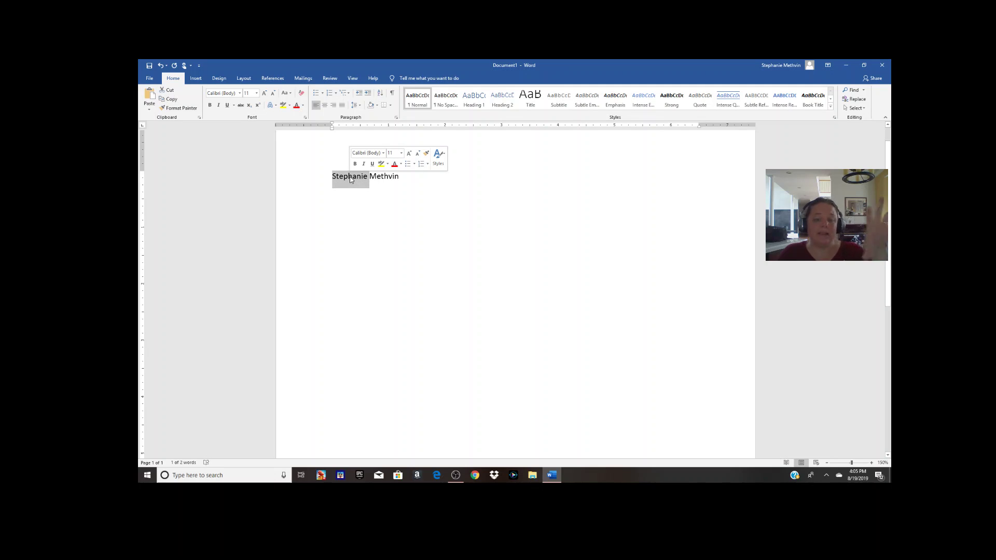
pyautogui.tripleClick(350, 180)
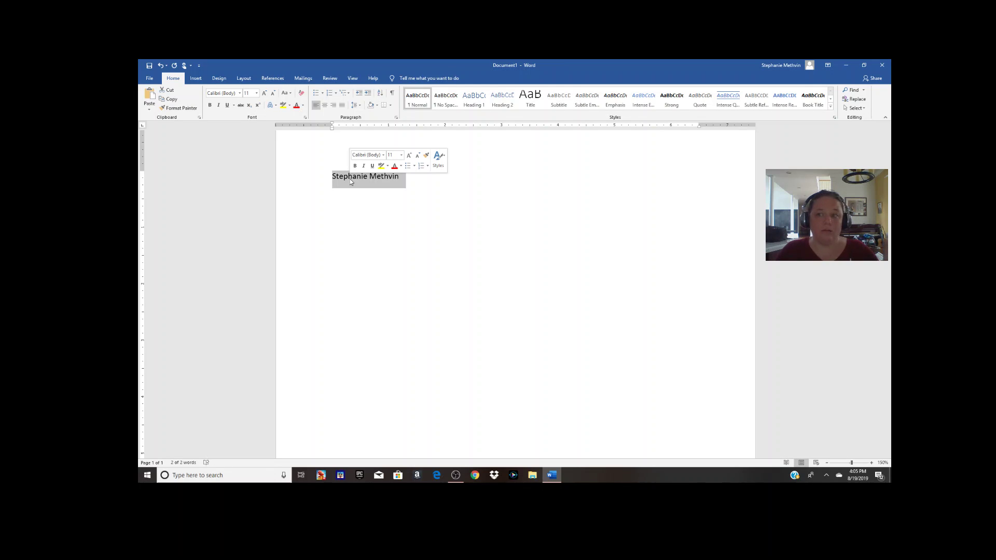
# Remove the full-name line and paste it back in place, leaving the caret at its end
pyautogui.click(379, 188)
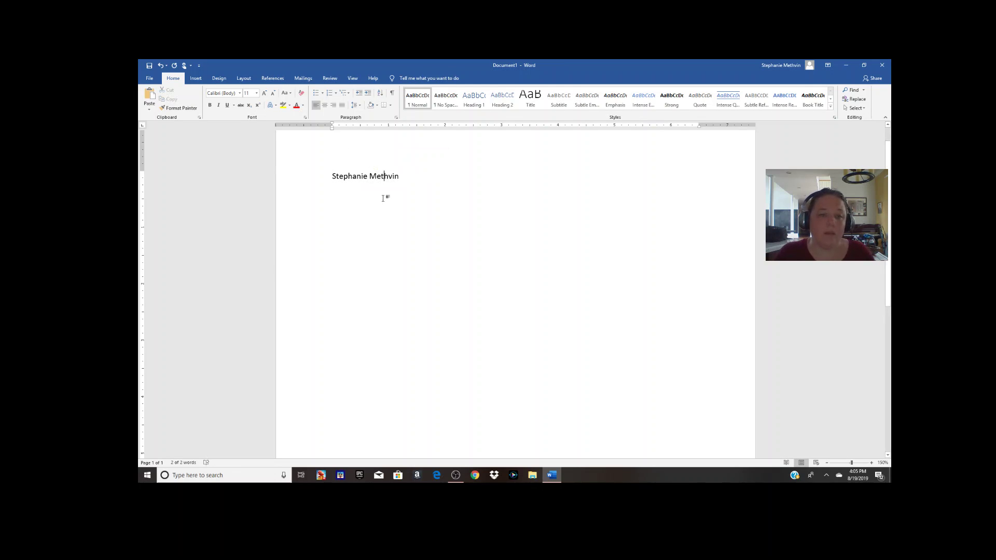
pyautogui.click(318, 179)
pyautogui.click(415, 185)
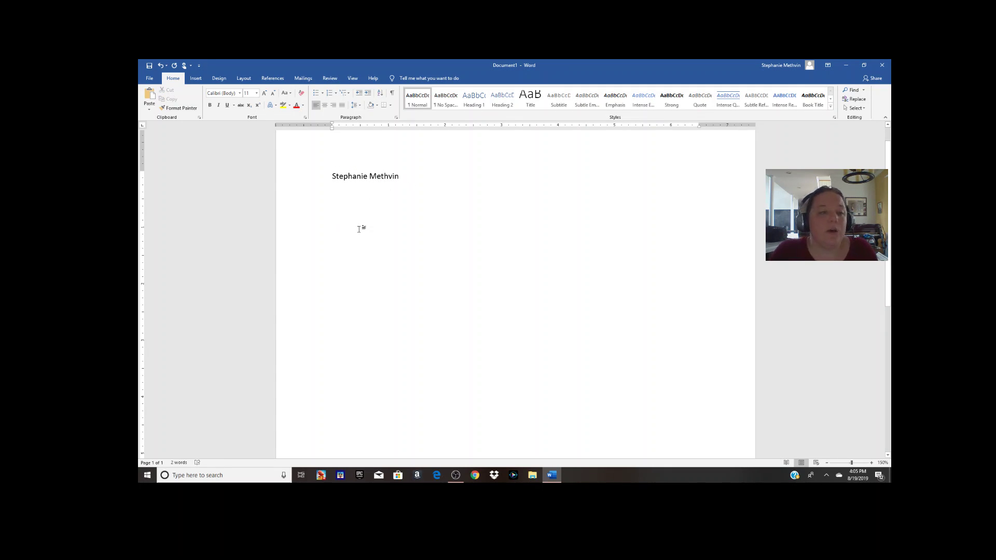
pyautogui.tripleClick(349, 176)
pyautogui.hotkey('ctrl', 'c')
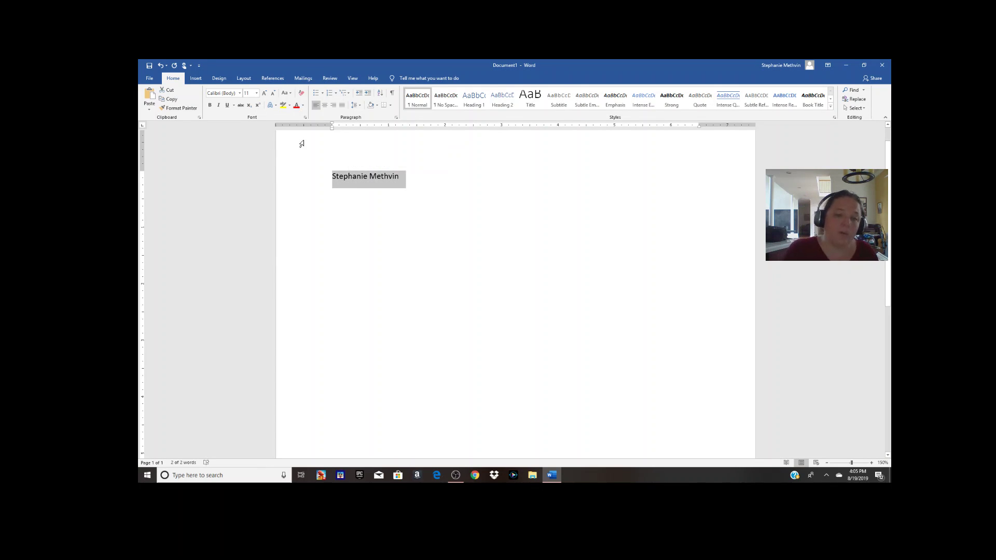
pyautogui.press('Delete')
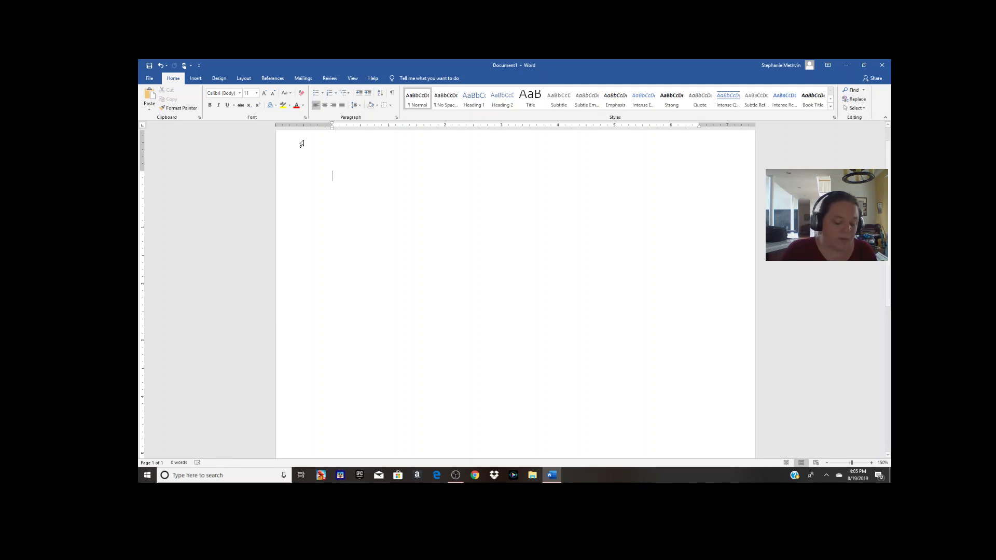
pyautogui.hotkey('ctrl', 'v')
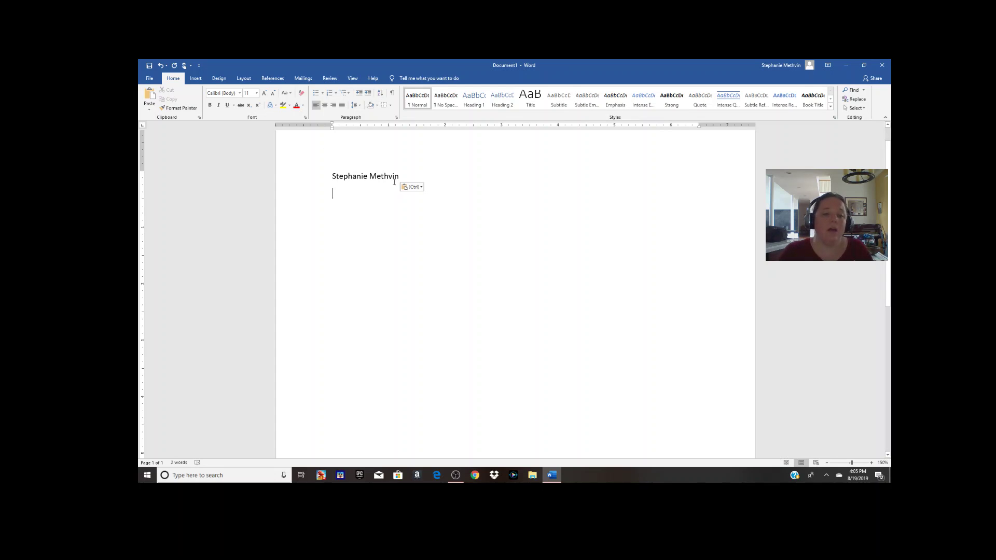
pyautogui.tripleClick(367, 177)
pyautogui.hotkey('ctrl', 'c')
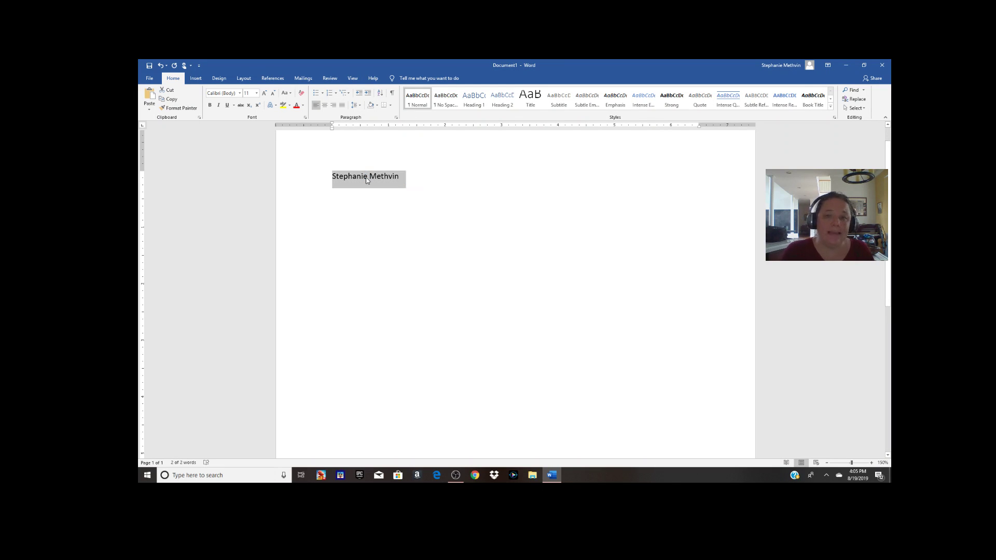
pyautogui.click(458, 186)
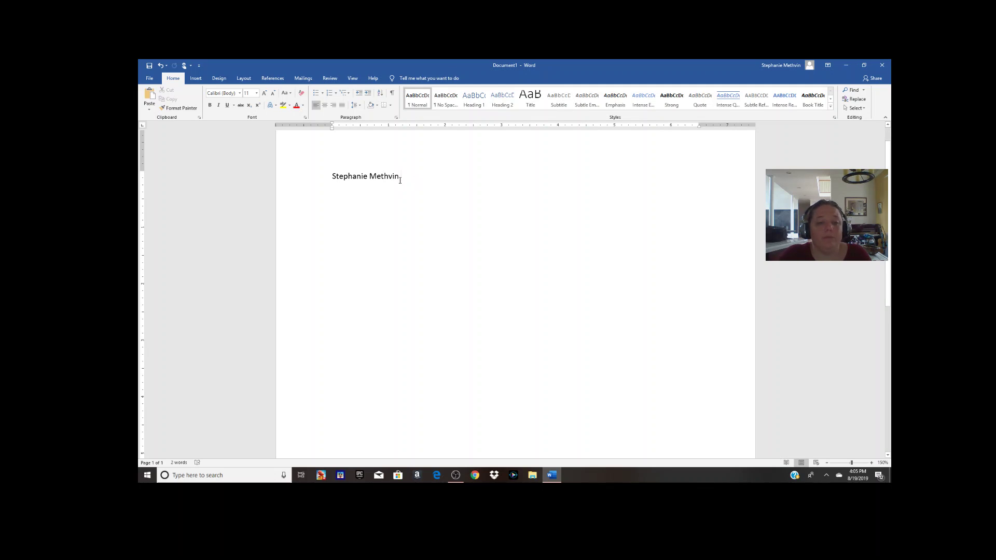
# Paste the name repeatedly to fill ten lines, then select the whole document
pyautogui.hotkey('ctrl', 'v')
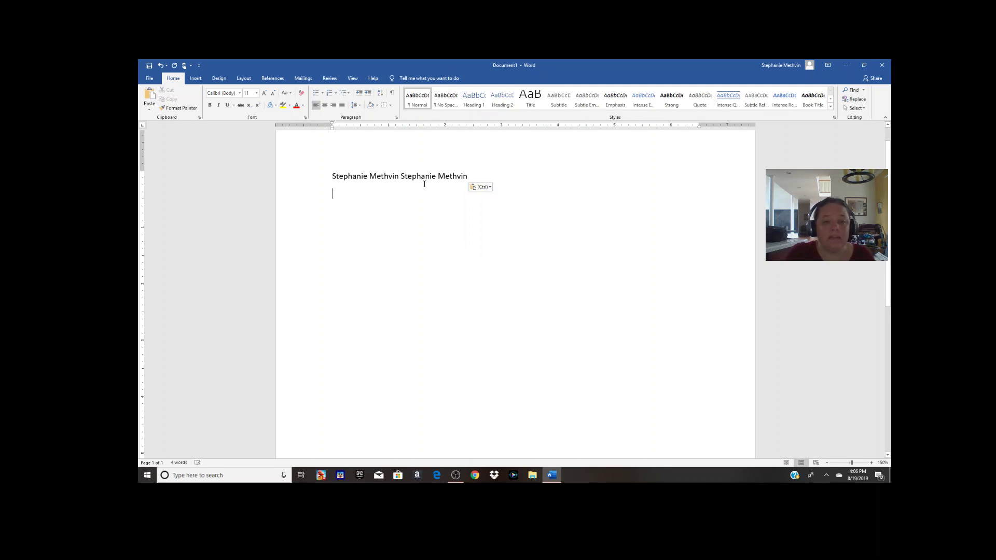
pyautogui.hotkey('ctrl', 'v')
pyautogui.hotkey('ctrl', 'v')
pyautogui.hotkey('ctrl', 'v')
pyautogui.hotkey('ctrl', 'v')
pyautogui.hotkey('ctrl', 'v')
pyautogui.hotkey('ctrl', 'v')
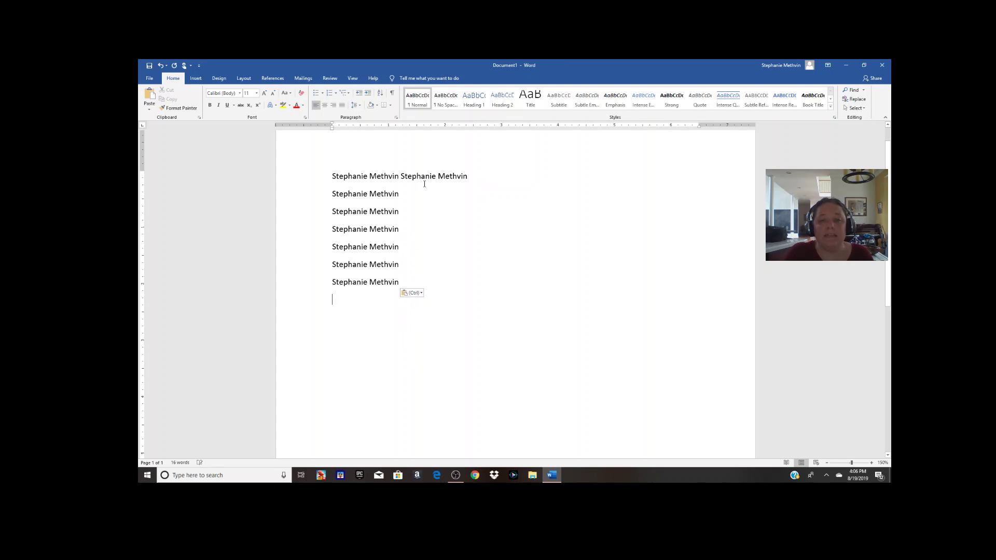
pyautogui.hotkey('ctrl', 'v')
pyautogui.hotkey('ctrl', 'v')
pyautogui.hotkey('ctrl', 'v')
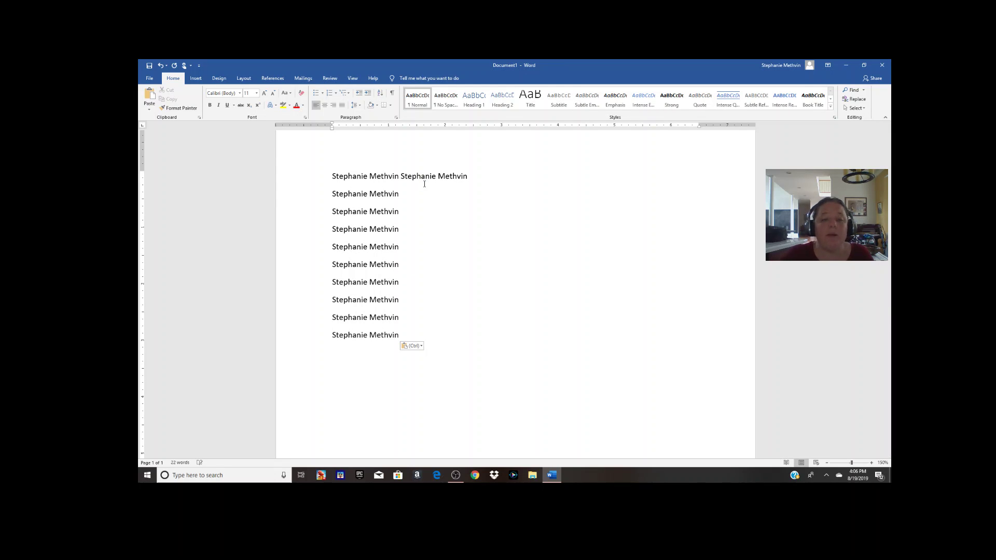
pyautogui.moveTo(410, 334); pyautogui.dragTo(332, 208)
pyautogui.click(467, 263)
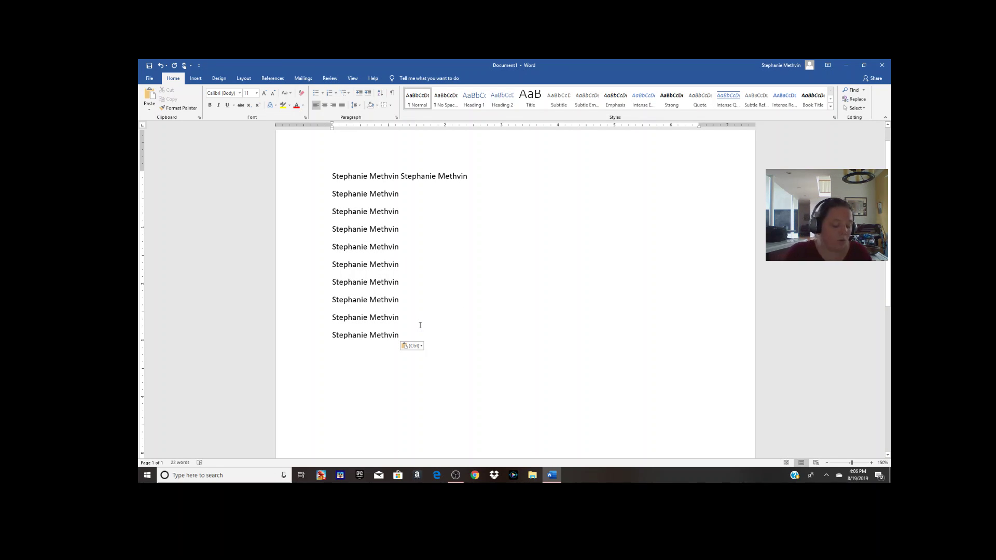
pyautogui.hotkey('ctrl', 'a')
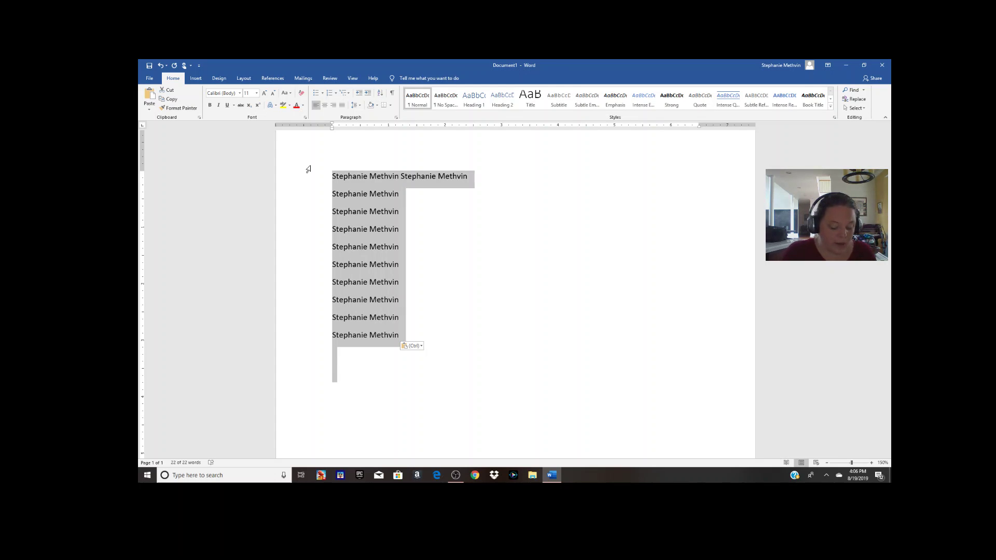
pyautogui.hotkey('ctrl', 'b')
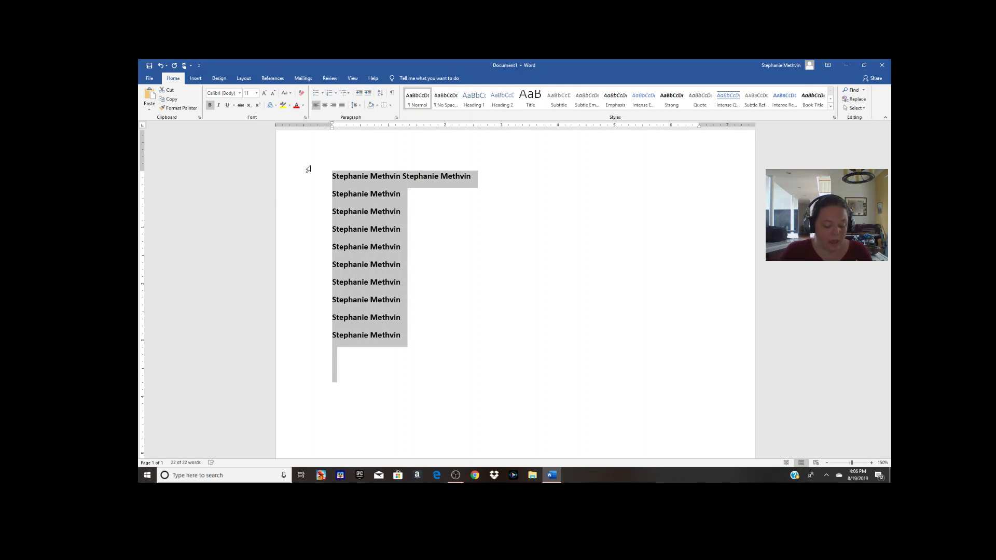
pyautogui.hotkey('ctrl', 'b')
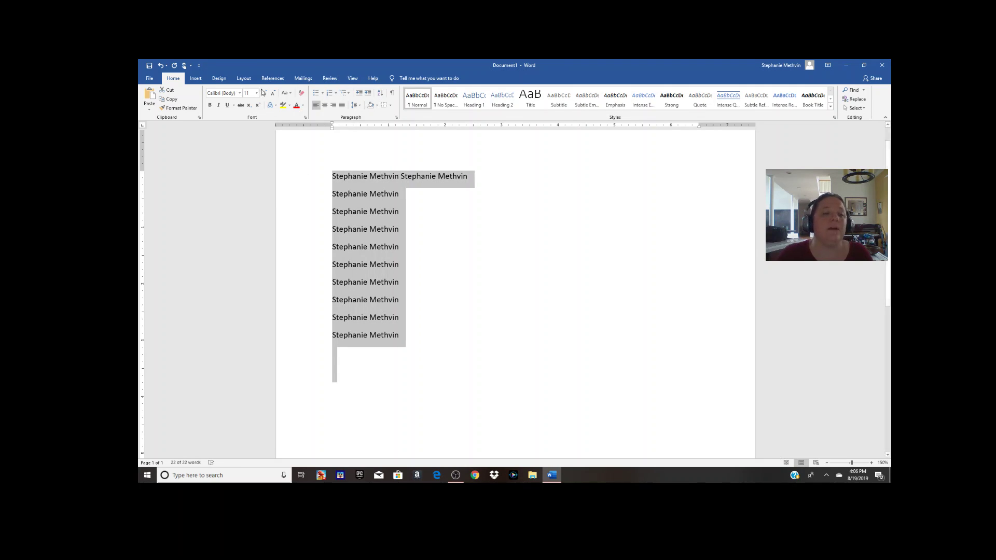
pyautogui.click(210, 106)
pyautogui.click(210, 107)
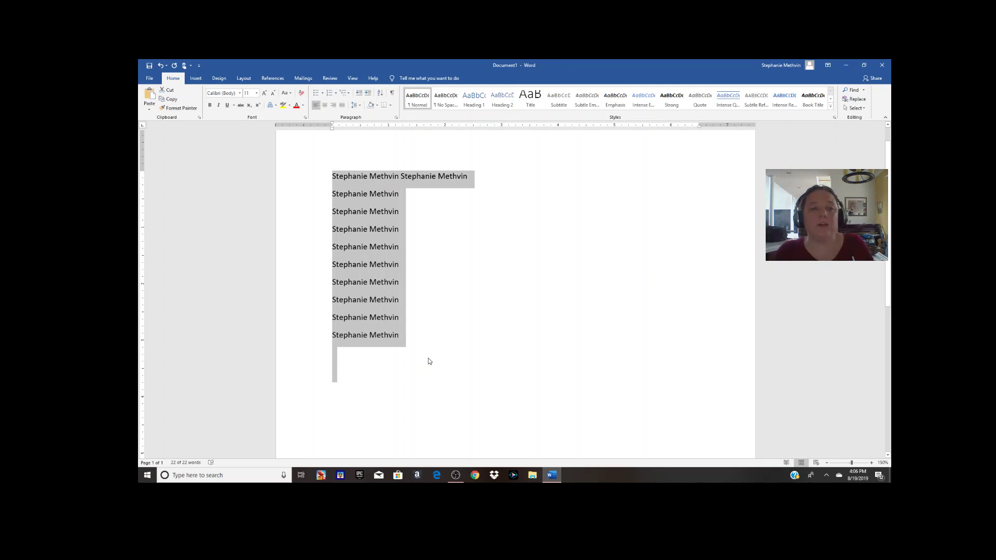
pyautogui.hotkey('ctrl', 'b')
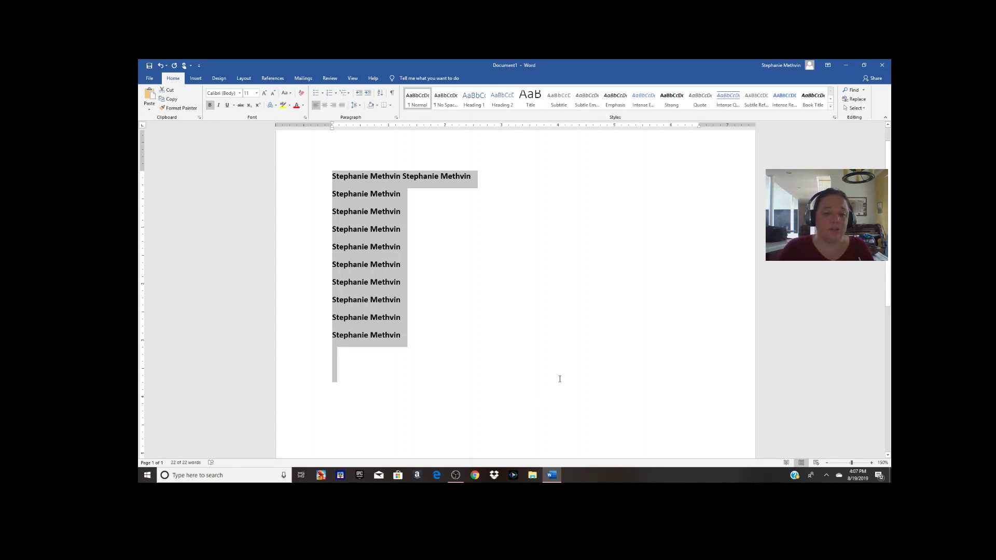
pyautogui.hotkey('ctrl', 'b')
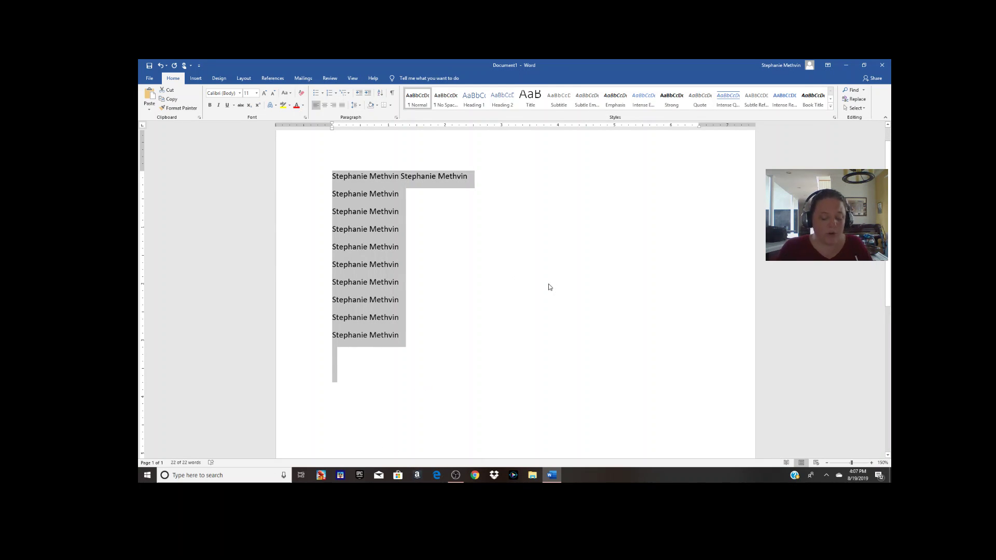
pyautogui.hotkey('ctrl', 'i')
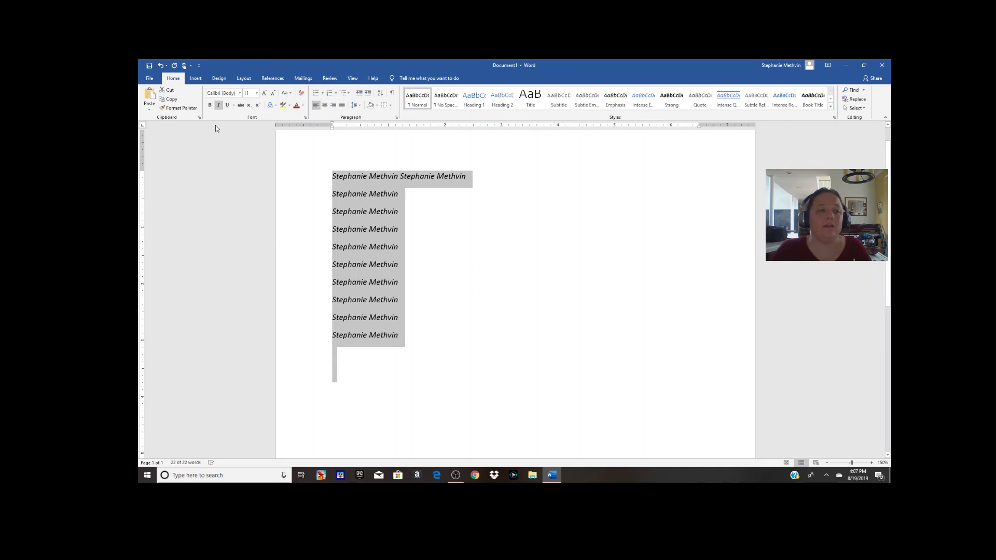
pyautogui.click(219, 107)
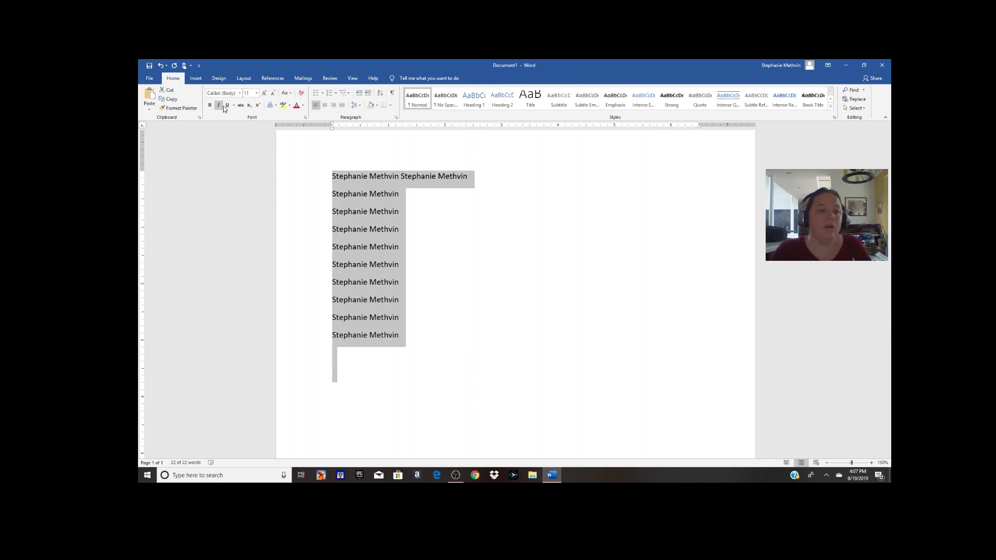
pyautogui.click(227, 106)
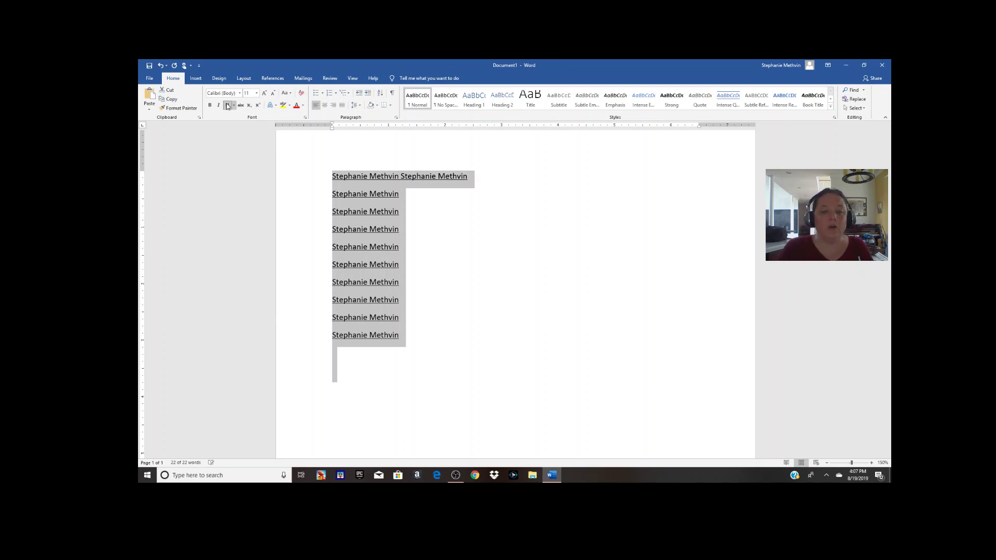
pyautogui.click(227, 106)
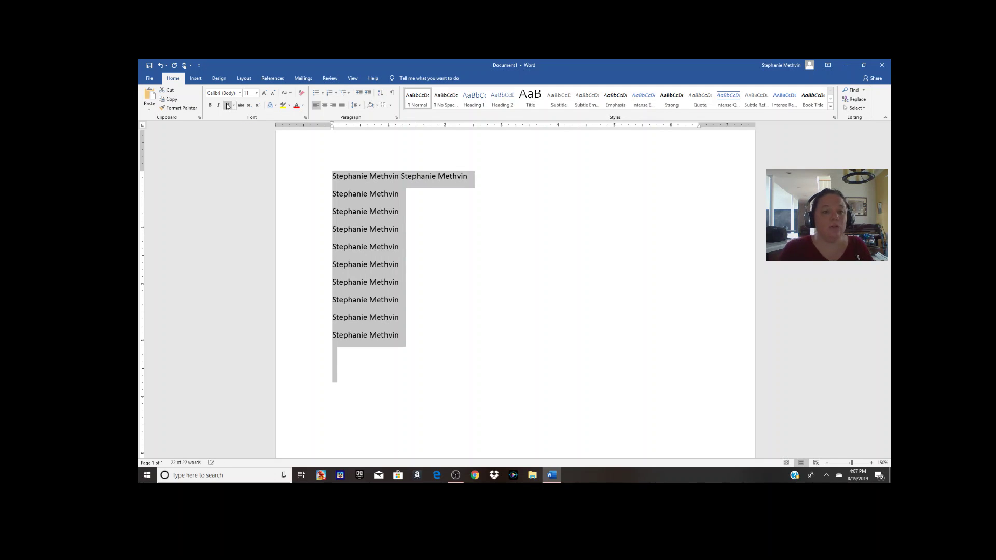
pyautogui.click(438, 216)
# Underline name line four, bold line five, italicize line six, and right-align line seven
pyautogui.tripleClick(355, 229)
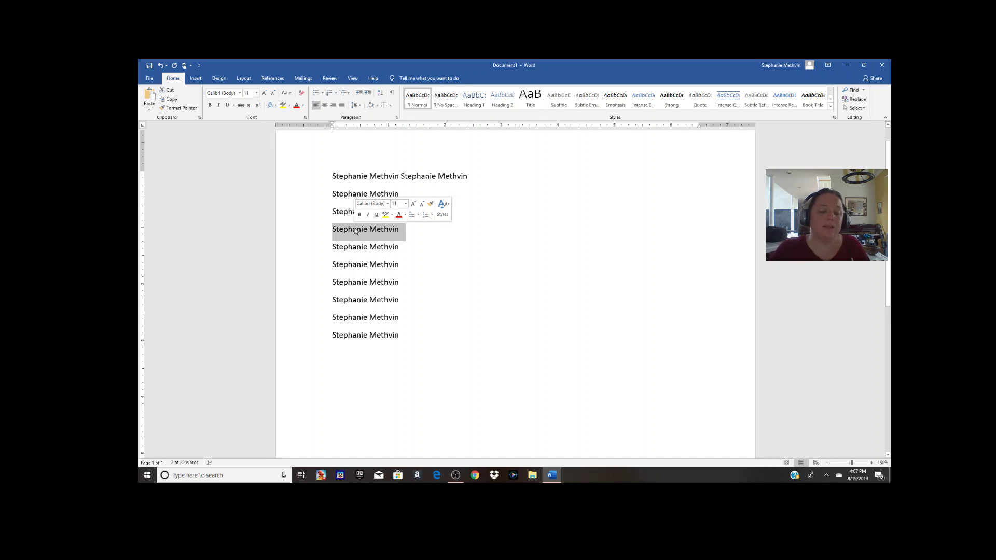
pyautogui.hotkey('ctrl', 'u')
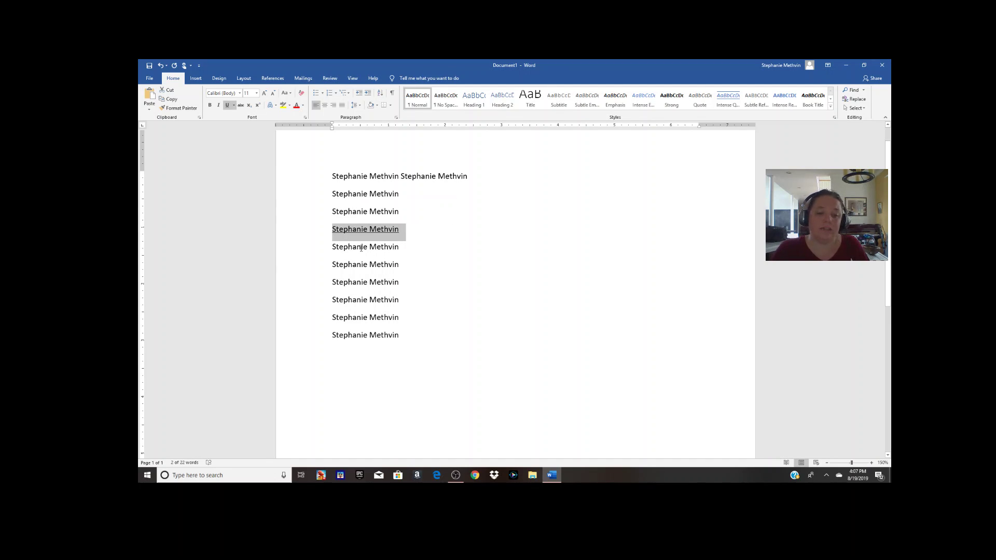
pyautogui.tripleClick(361, 248)
pyautogui.hotkey('ctrl', 'b')
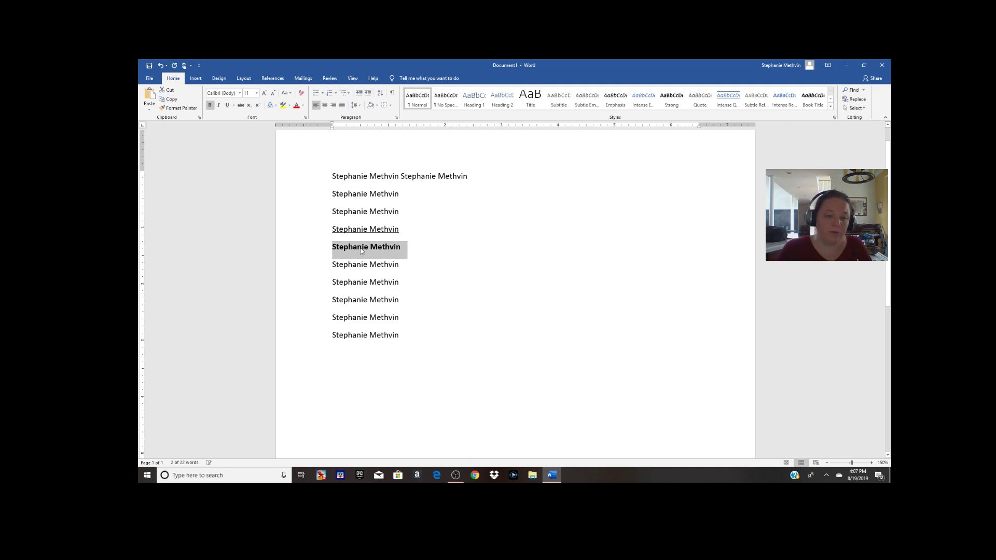
pyautogui.doubleClick(362, 267)
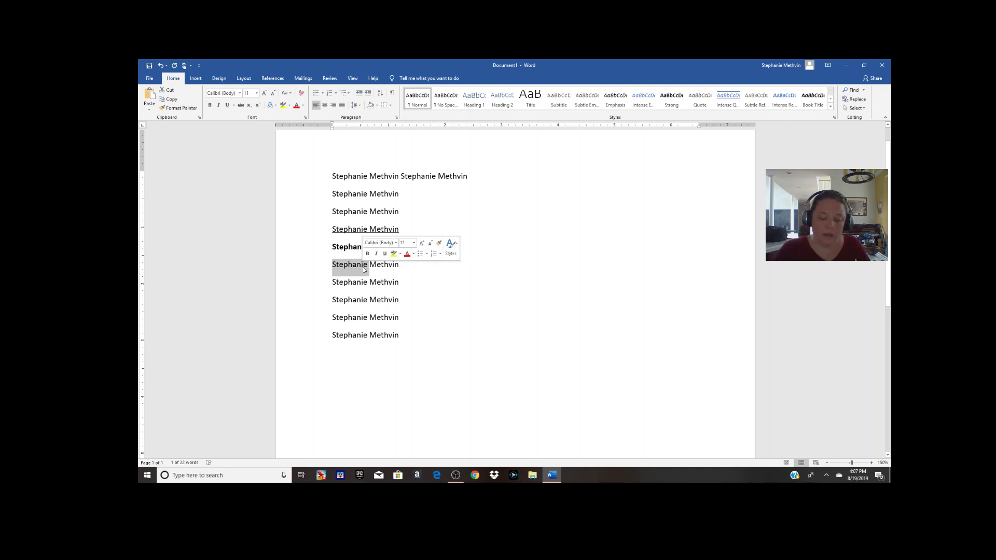
pyautogui.scroll(1, 362, 266)
pyautogui.tripleClick(361, 293)
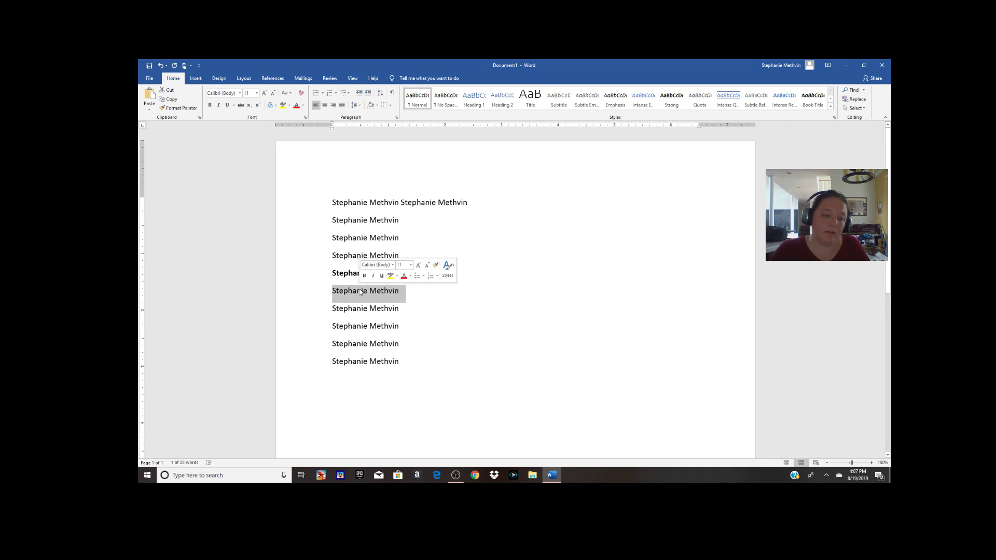
pyautogui.hotkey('ctrl', 'i')
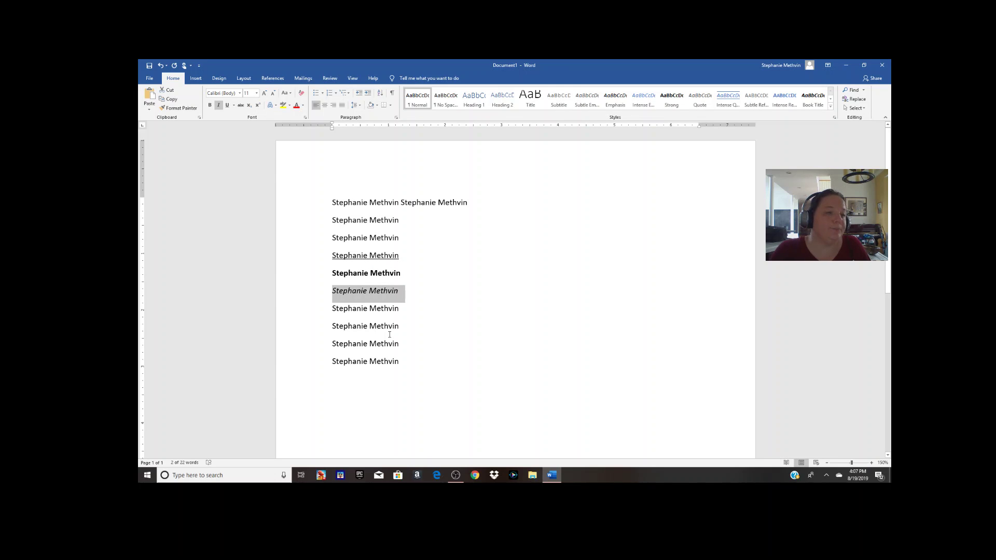
pyautogui.tripleClick(372, 311)
pyautogui.hotkey('ctrl', 'c')
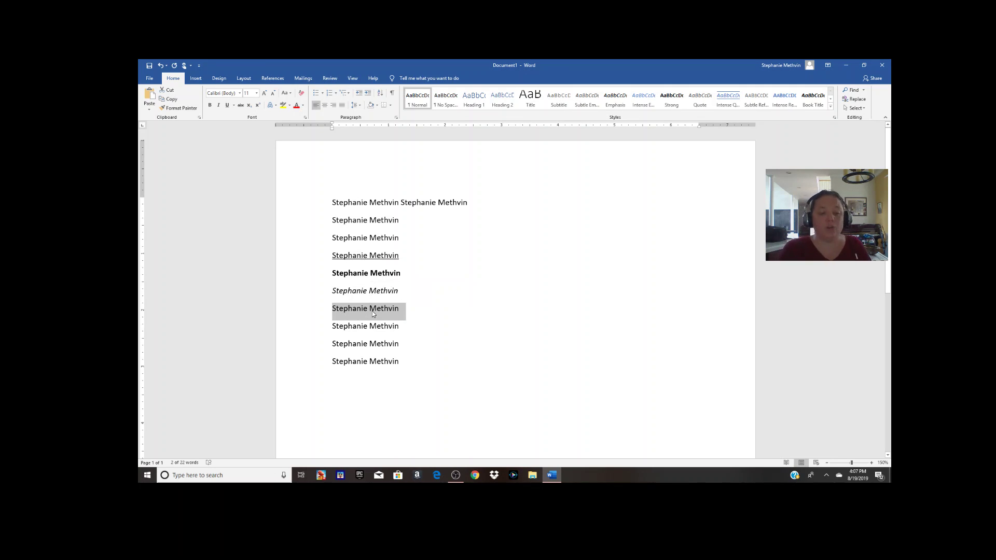
pyautogui.hotkey('ctrl', 'r')
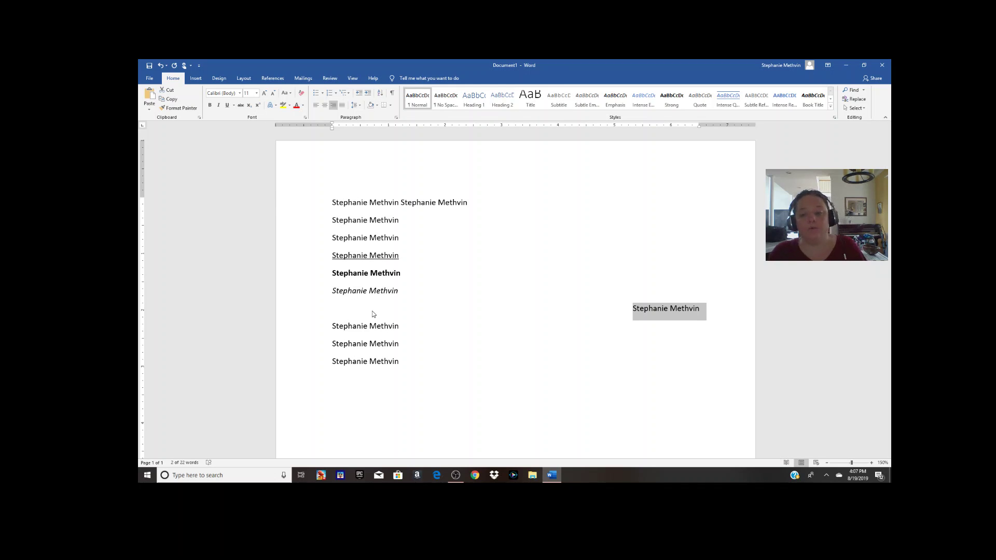
# Put the cursor in the eighth name line (Stephanie) so it can be centred
pyautogui.doubleClick(361, 328)
pyautogui.click(362, 328)
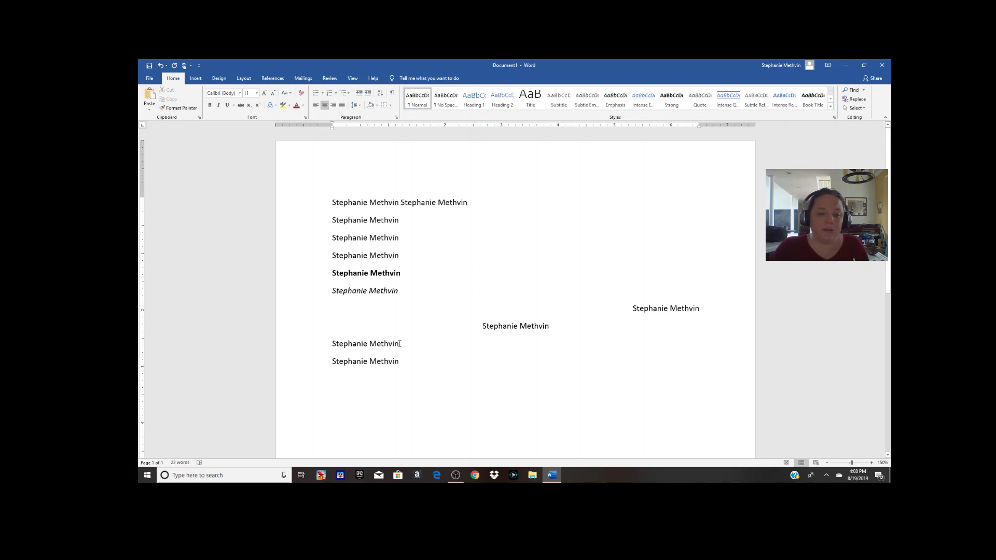
# Below the names, add 'Ctrl+ R = Right justified' and 'Ctrl+L = Left justified'
pyautogui.click(447, 387)
pyautogui.press('Return')
pyautogui.write('Ctrl+')
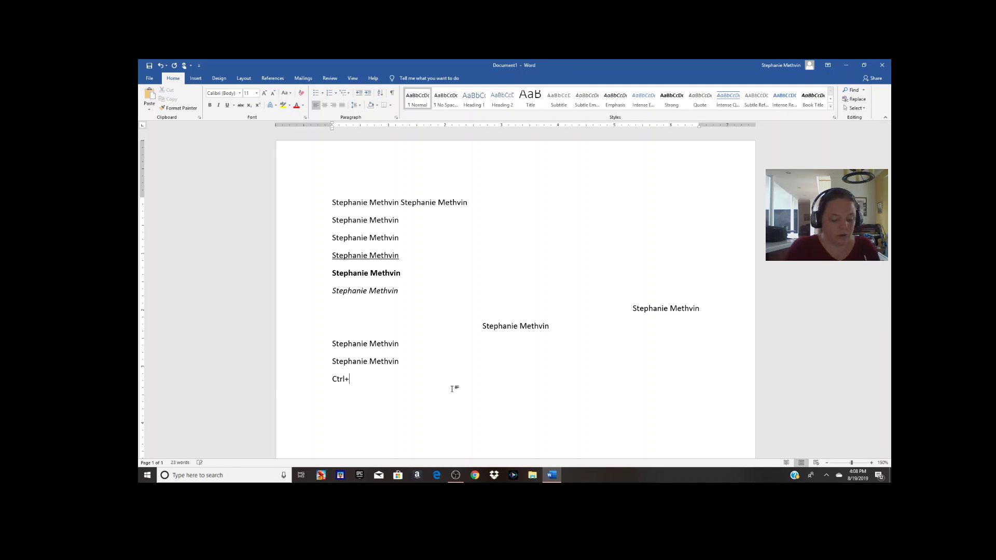
pyautogui.write(' R = Rig')
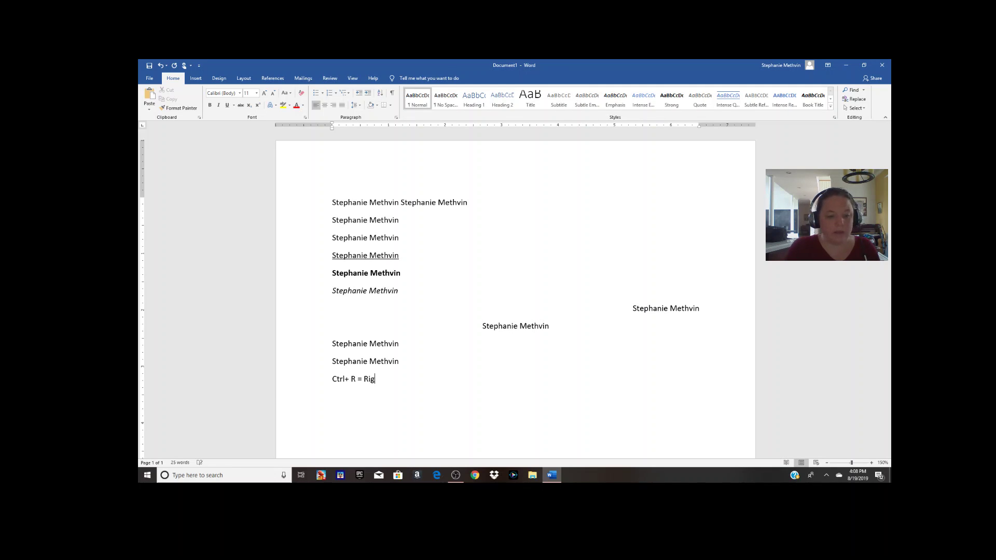
pyautogui.write('ht justified')
pyautogui.press('Return')
pyautogui.write('Ctrl+L')
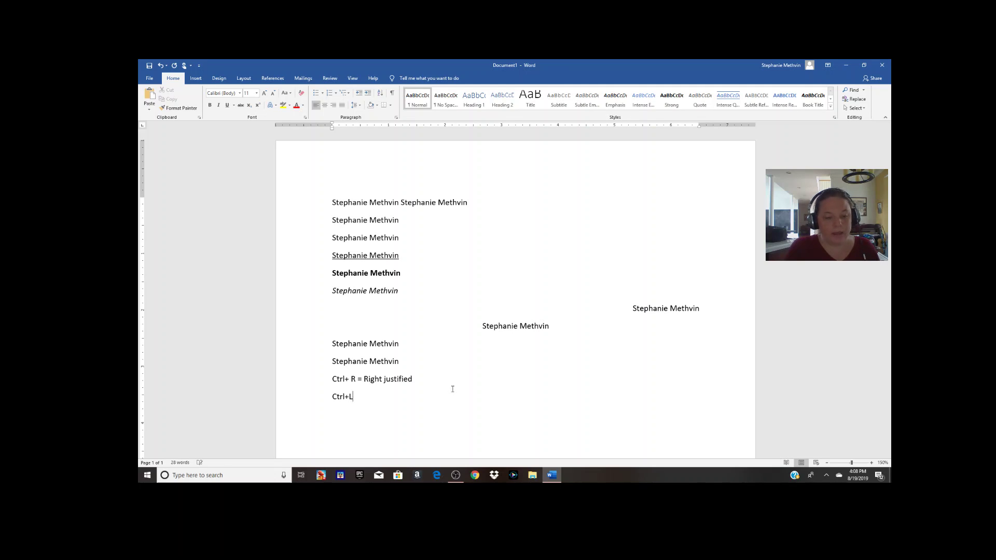
pyautogui.write(' = Left justified')
# Add 'Ctrl+E = Center justified' and begin a fourth line 'Ctrl+J ='
pyautogui.press('Return')
pyautogui.write('Cttrl')
pyautogui.press('BackSpace')
pyautogui.press('BackSpace')
pyautogui.press('BackSpace')
pyautogui.write('rl+E ')
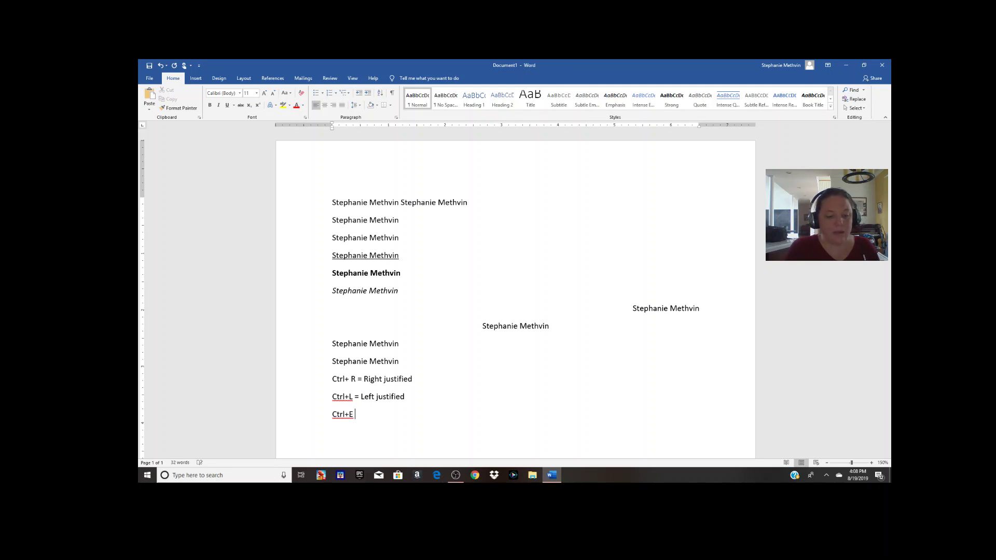
pyautogui.write('= ')
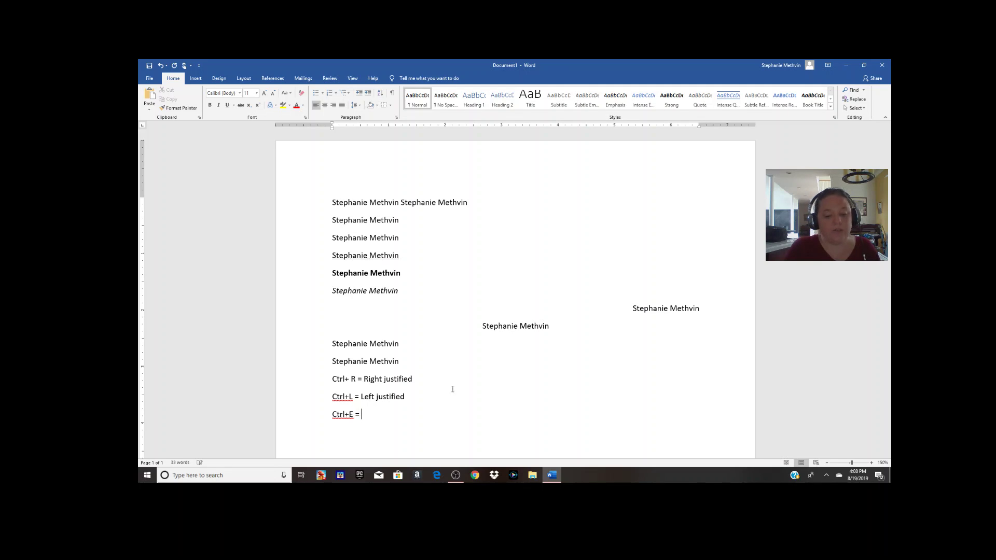
pyautogui.write('Center justified')
pyautogui.press('Return')
pyautogui.write('Ctrl+J')
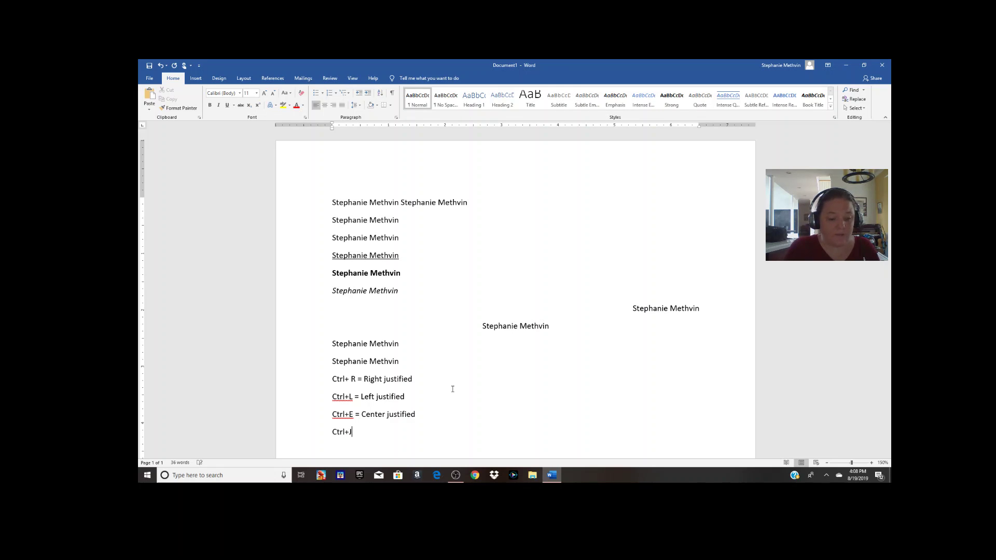
pyautogui.write(' +')
pyautogui.press('BackSpace')
pyautogui.press('BackSpace')
pyautogui.write('=')
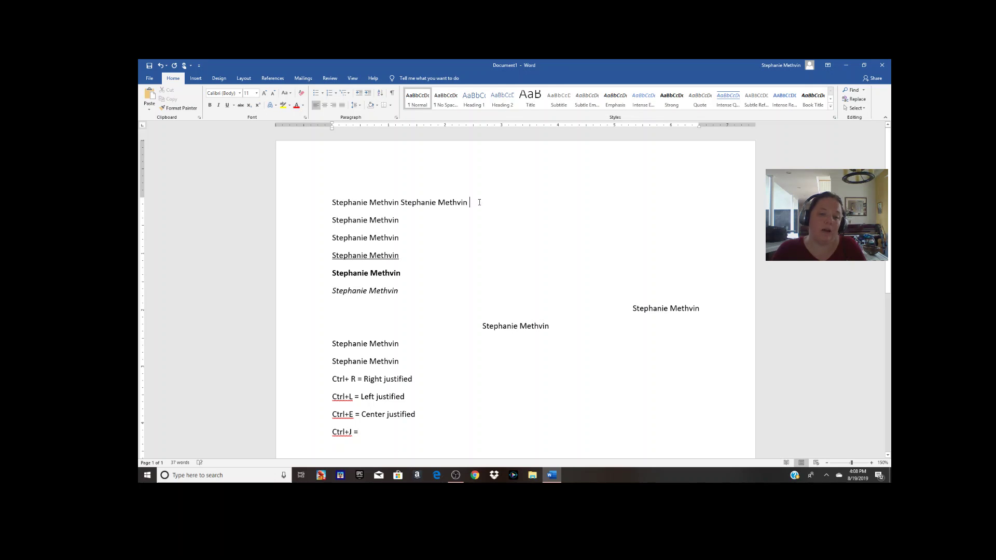
# Paste the copied name into line 1, join line 2 onto it, and justify line 1
pyautogui.hotkey('ctrl', 'v')
pyautogui.hotkey('ctrl', 'v')
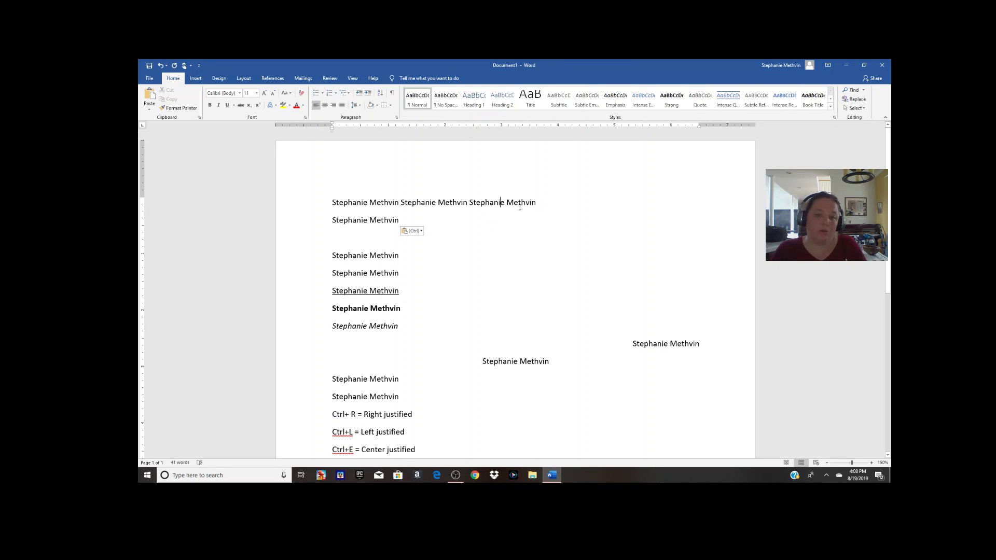
pyautogui.click(337, 222)
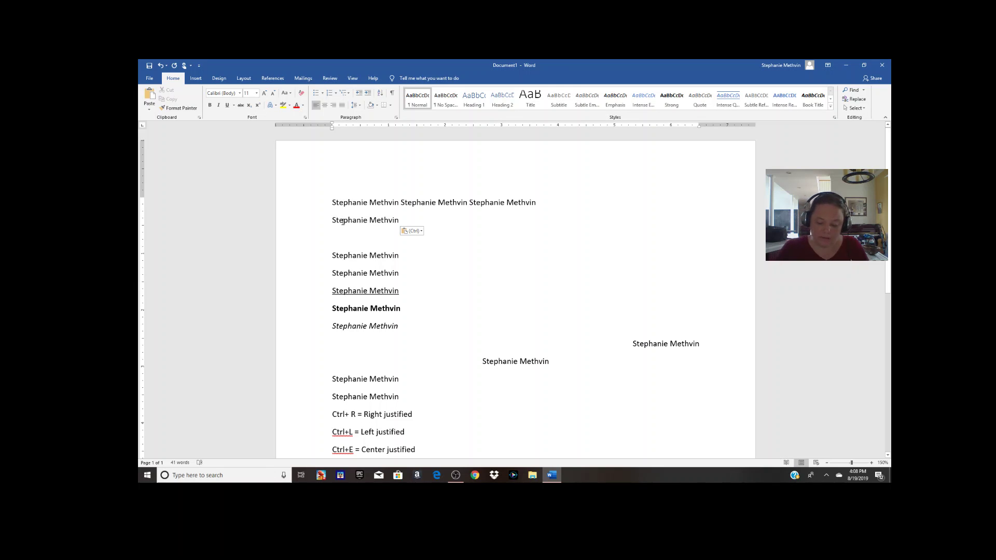
pyautogui.click(329, 222)
pyautogui.press('BackSpace')
pyautogui.moveTo(344, 200); pyautogui.dragTo(609, 203)
pyautogui.hotkey('ctrl', 'j')
# Join the plain, underlined, bold and italic names together onto line 2
pyautogui.click(643, 216)
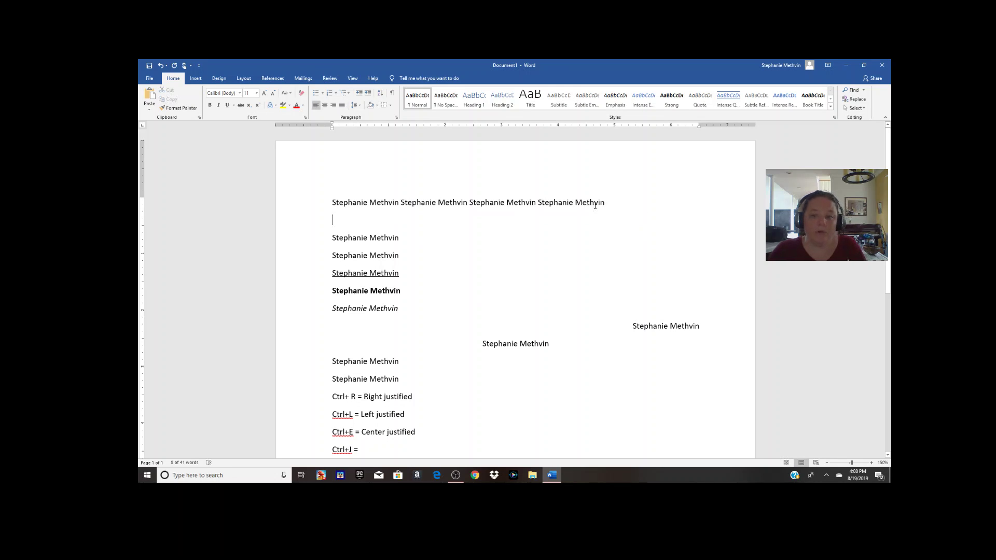
pyautogui.click(332, 238)
pyautogui.press('BackSpace')
pyautogui.press('BackSpace')
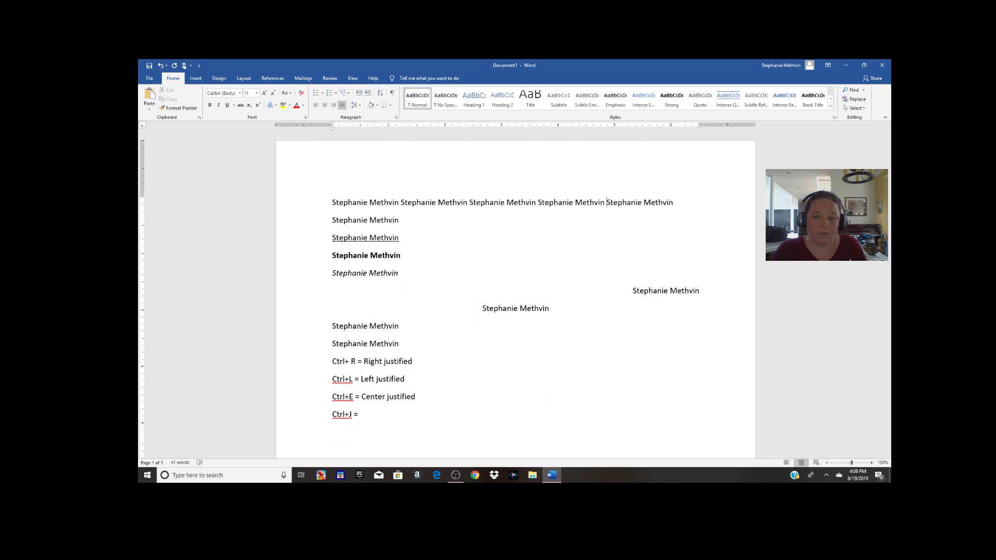
pyautogui.click(331, 238)
pyautogui.press('BackSpace')
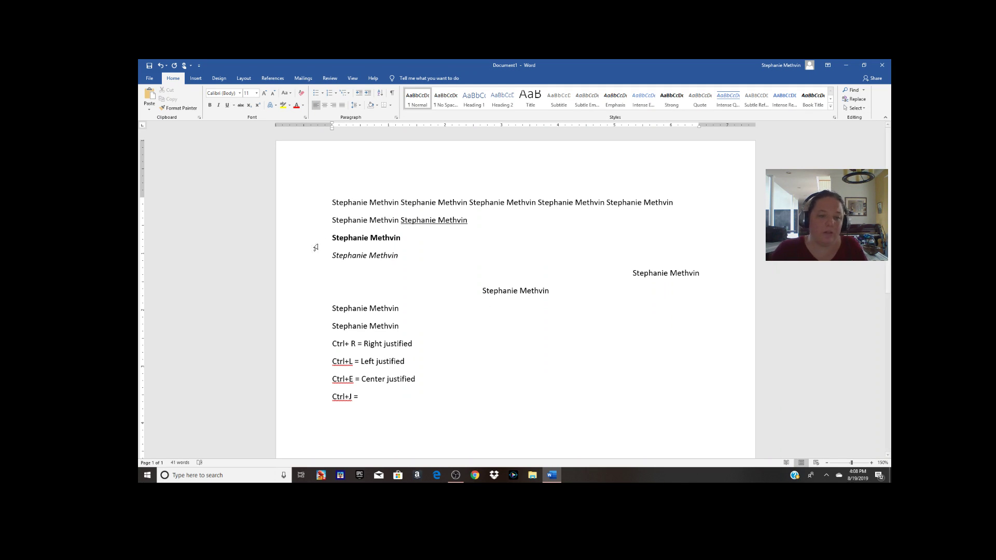
pyautogui.click(332, 238)
pyautogui.press('BackSpace')
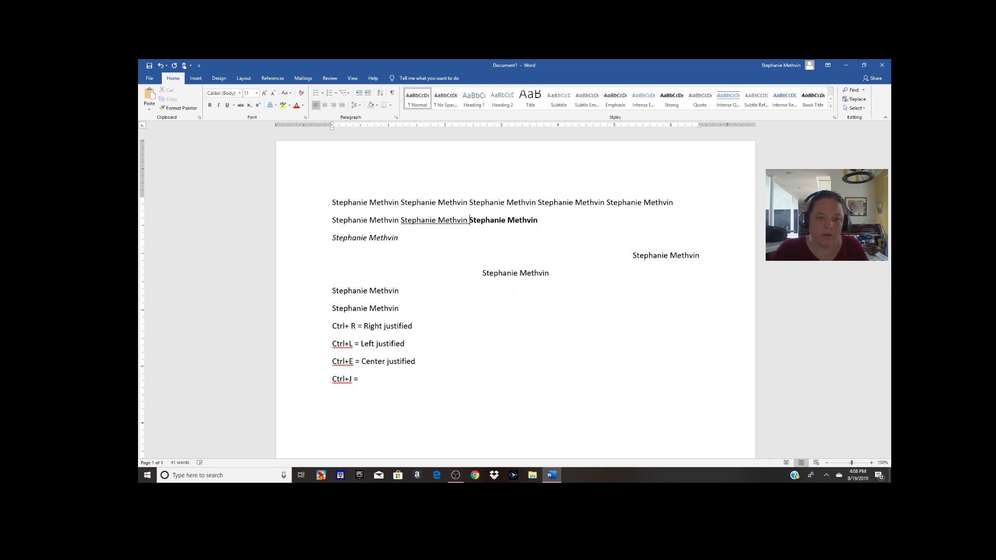
pyautogui.click(330, 238)
pyautogui.press('BackSpace')
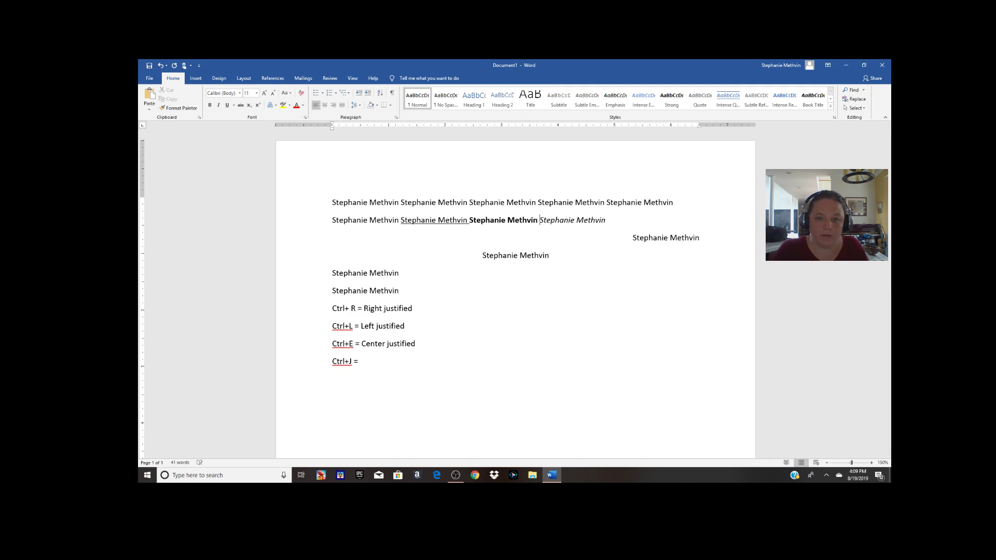
# Merge the right-aligned name onto line 2 and return the wrapped name to its own line
pyautogui.click(596, 222)
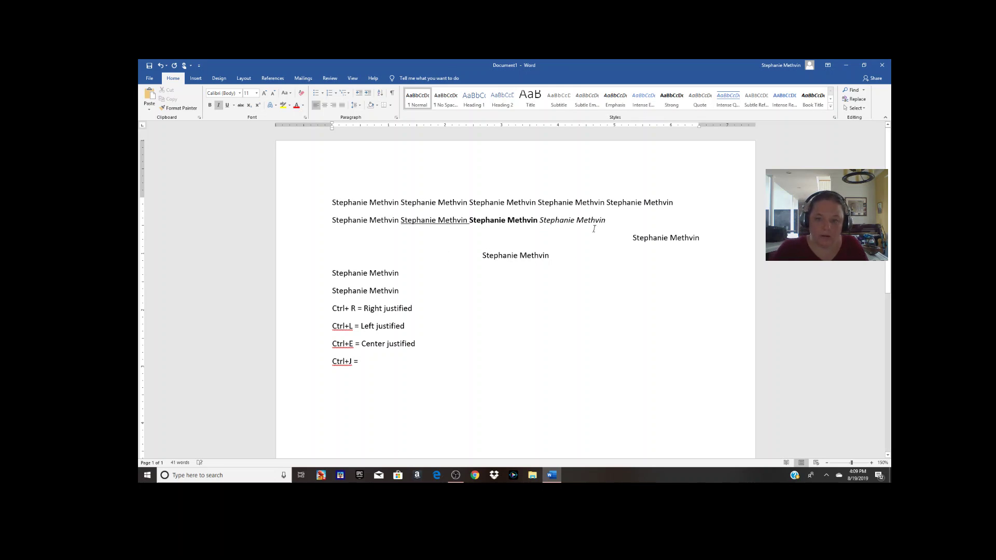
pyautogui.click(619, 243)
pyautogui.press('BackSpace')
pyautogui.press('BackSpace')
pyautogui.click(483, 240)
pyautogui.press('BackSpace')
pyautogui.press('BackSpace')
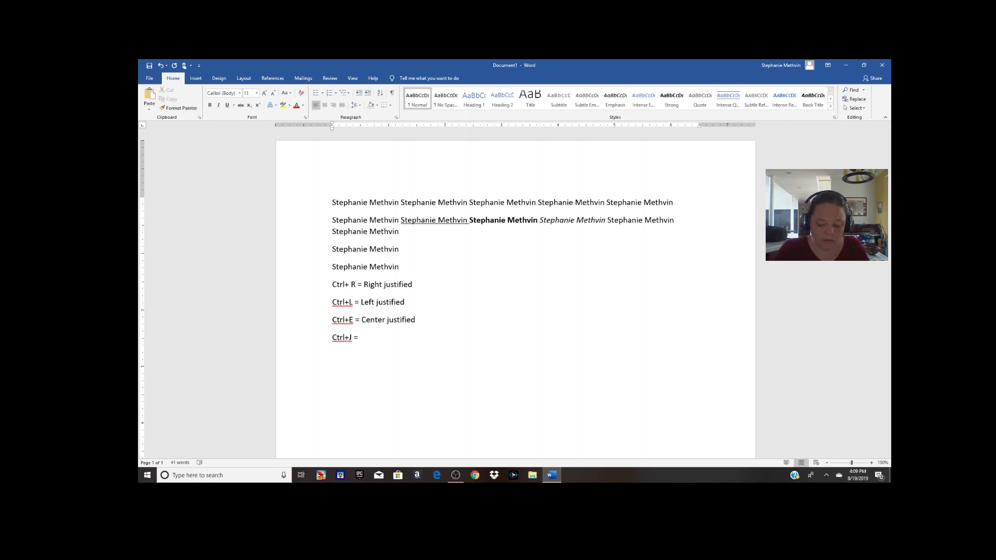
pyautogui.press('Return')
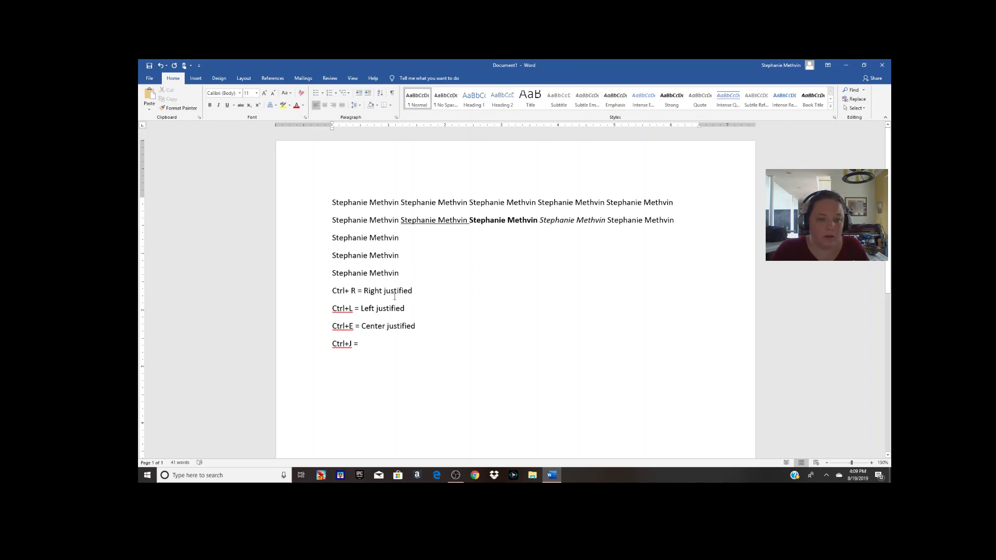
pyautogui.moveTo(407, 240); pyautogui.dragTo(332, 202)
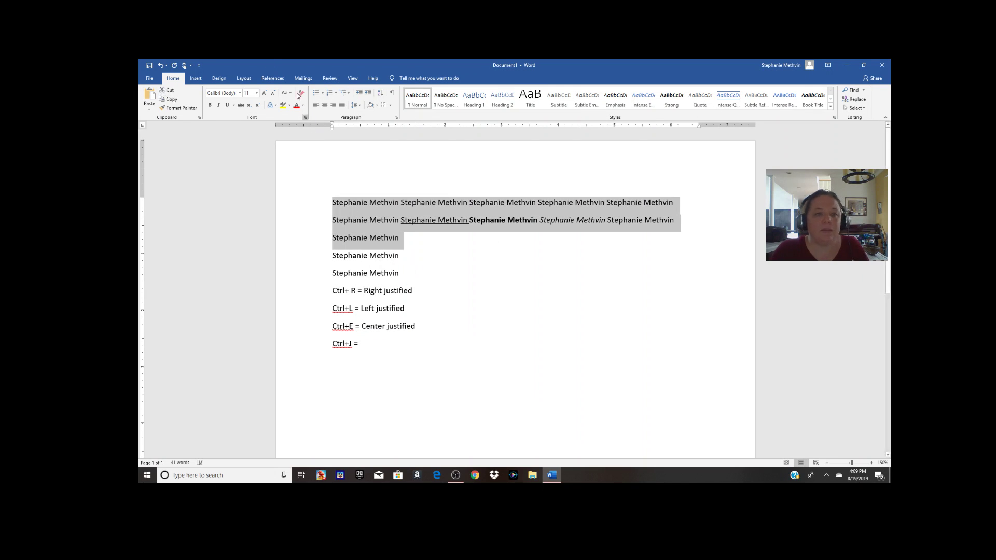
# Justify the first three name lines
pyautogui.hotkey('ctrl', 'j')
pyautogui.click(463, 244)
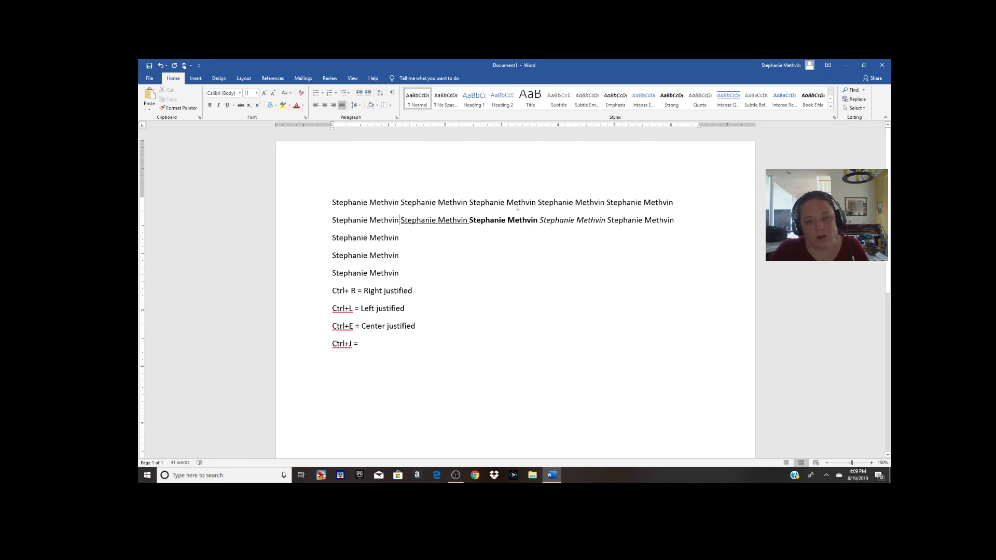
pyautogui.moveTo(675, 220); pyautogui.dragTo(542, 220)
pyautogui.click(579, 223)
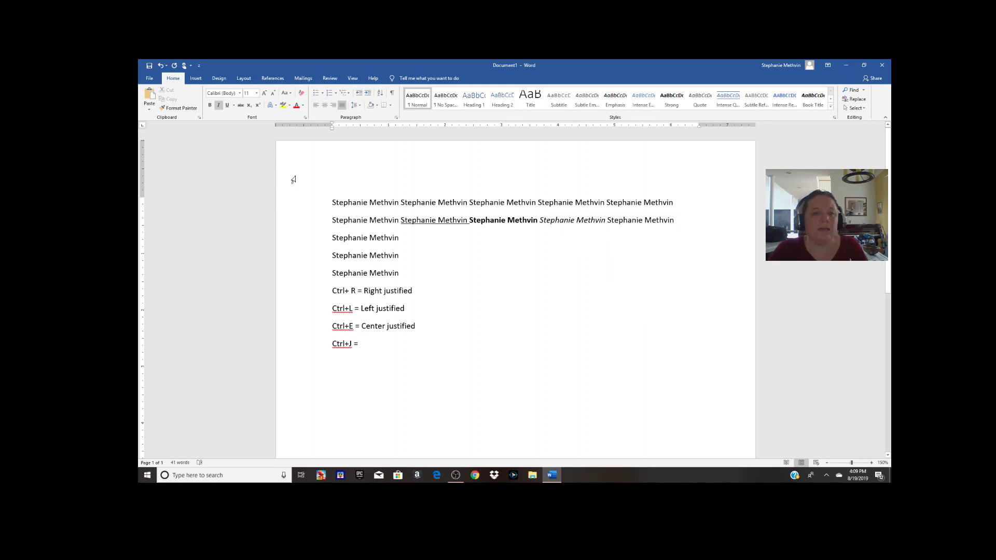
pyautogui.moveTo(331, 203); pyautogui.dragTo(674, 205)
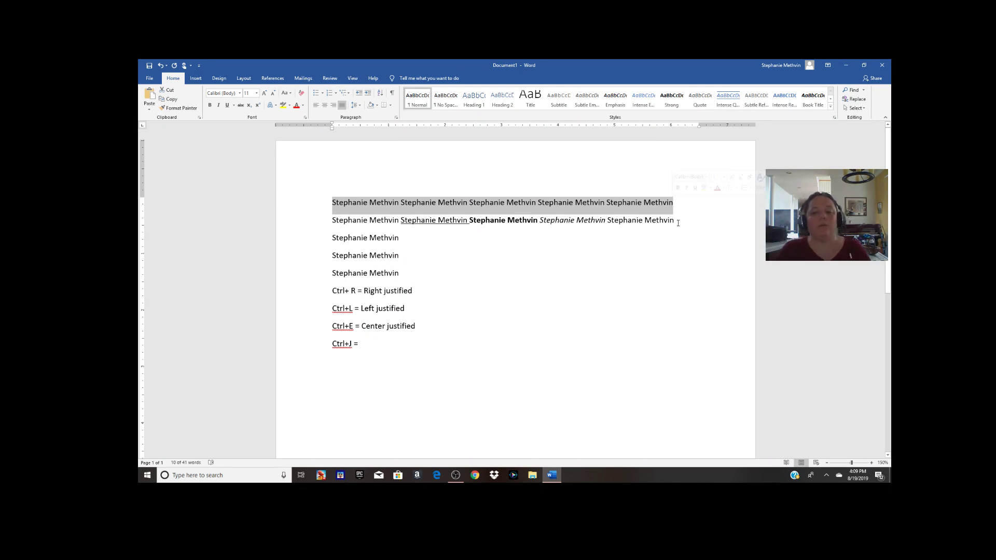
pyautogui.click(676, 220)
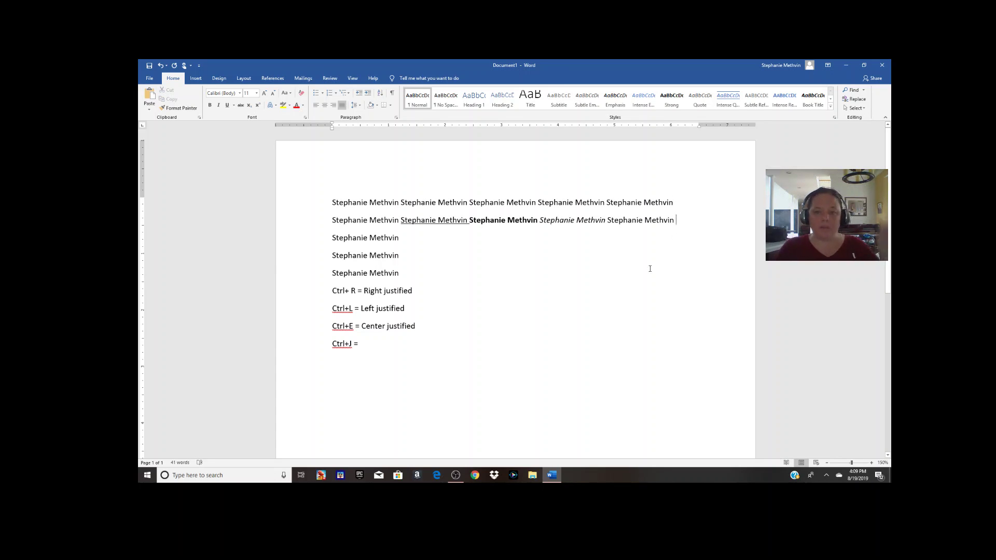
# Complete the entry as 'Ctrl+J = Justified (most Bibles are justified)' and start a new line
pyautogui.click(370, 345)
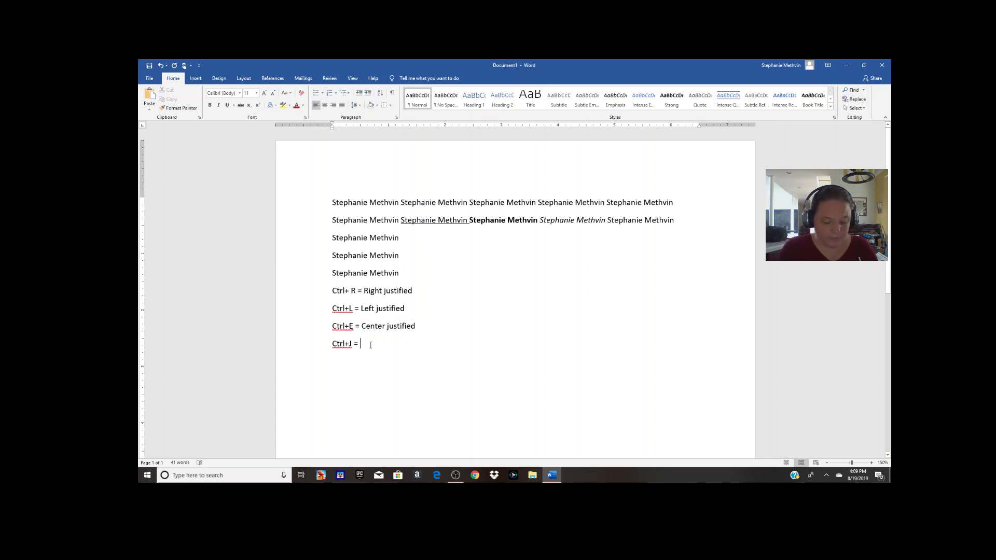
pyautogui.write('Justified')
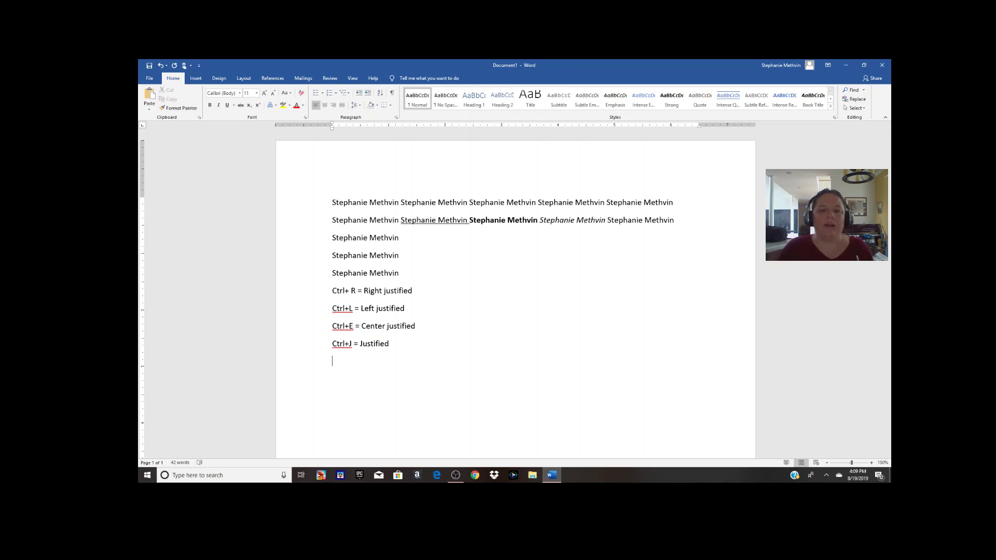
pyautogui.press('Return')
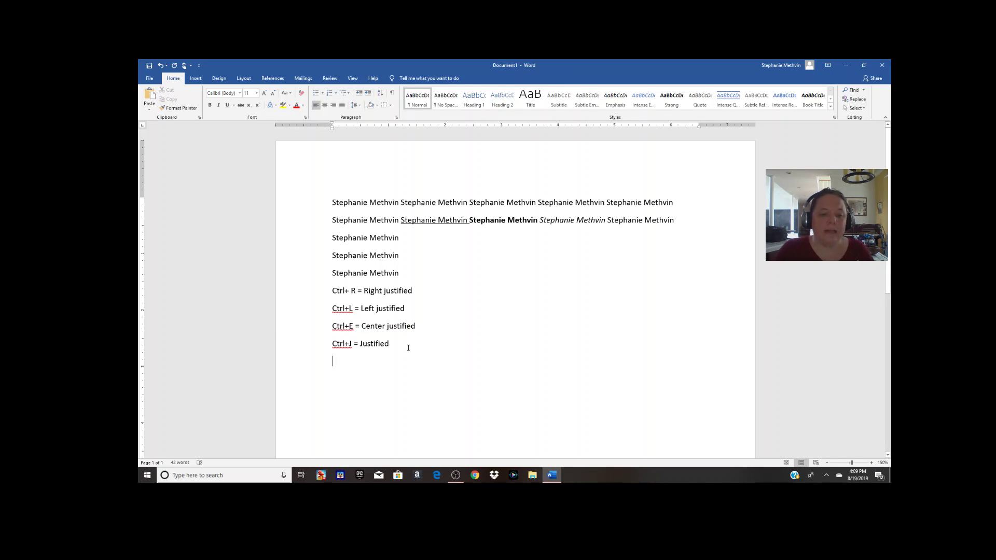
pyautogui.write('(mo')
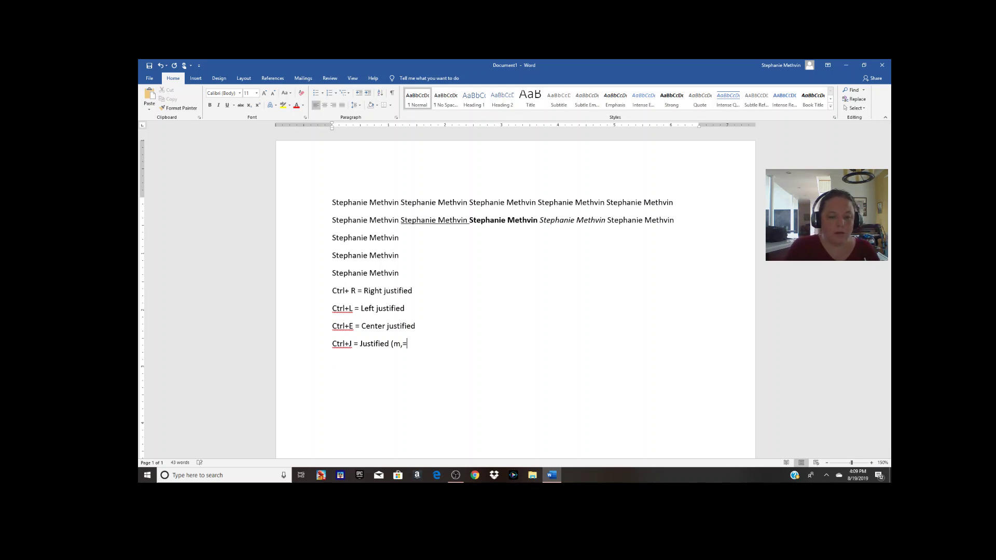
pyautogui.press('BackSpace')
pyautogui.write('ost Bibles')
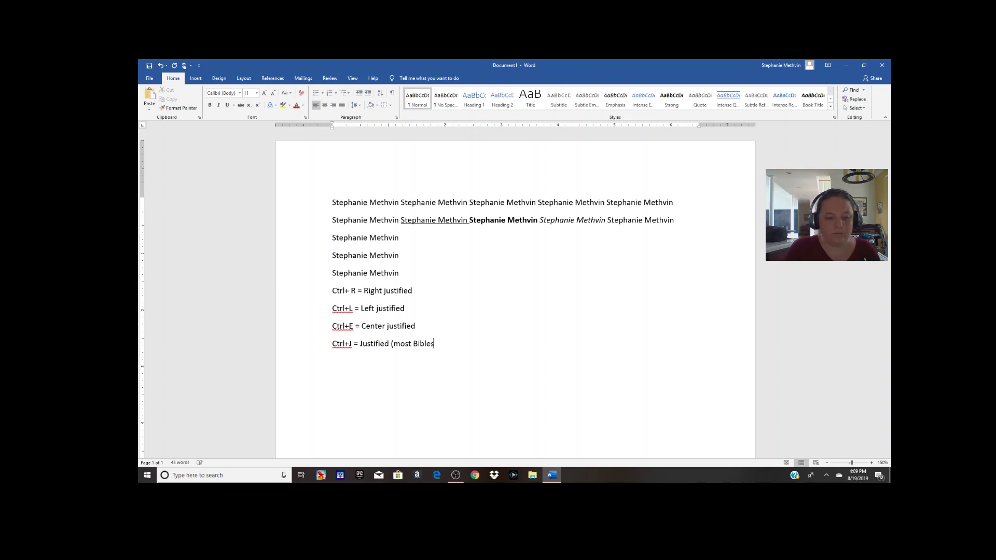
pyautogui.write(' are justified)')
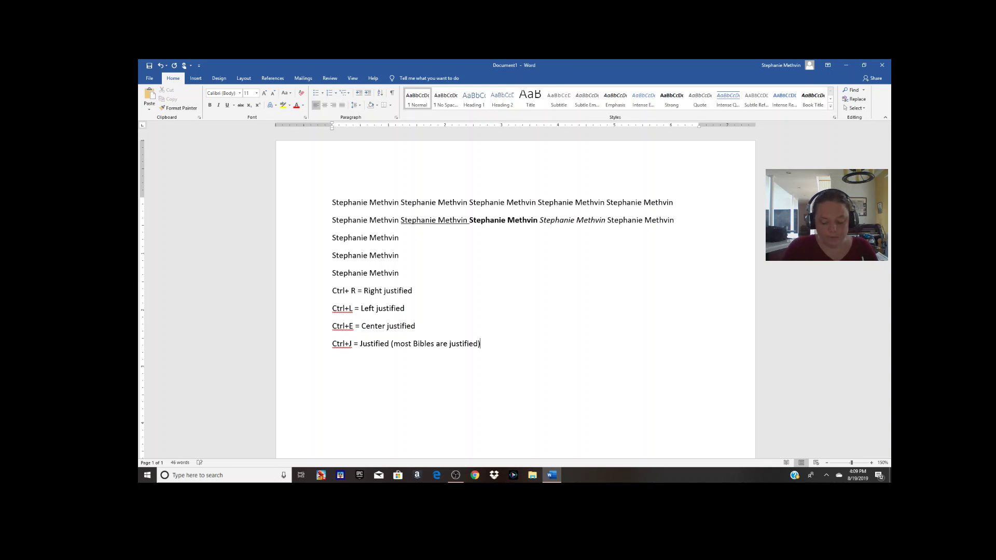
pyautogui.press('Return')
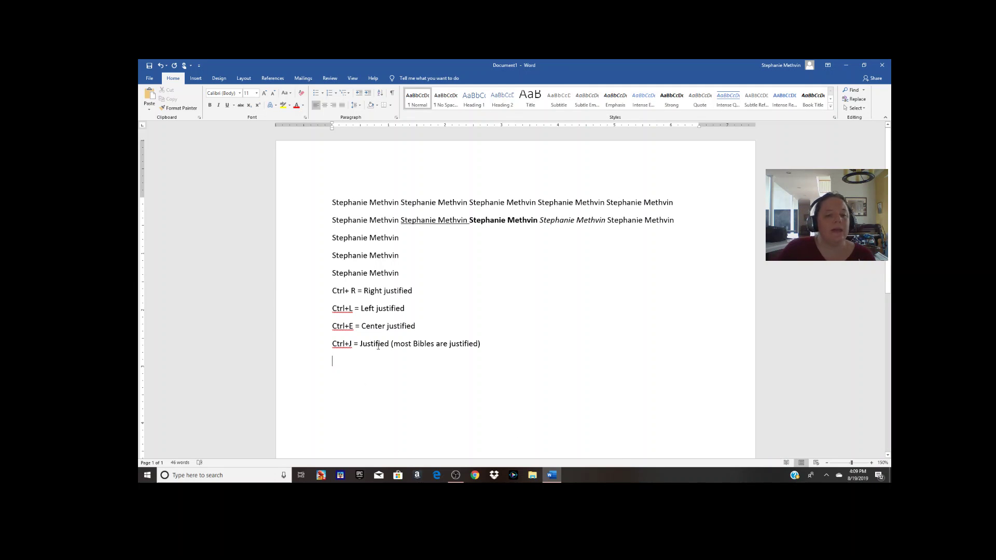
# Colour the fourth name line green, then red, and finally purple
pyautogui.tripleClick(345, 255)
pyautogui.click(342, 257)
pyautogui.tripleClick(339, 258)
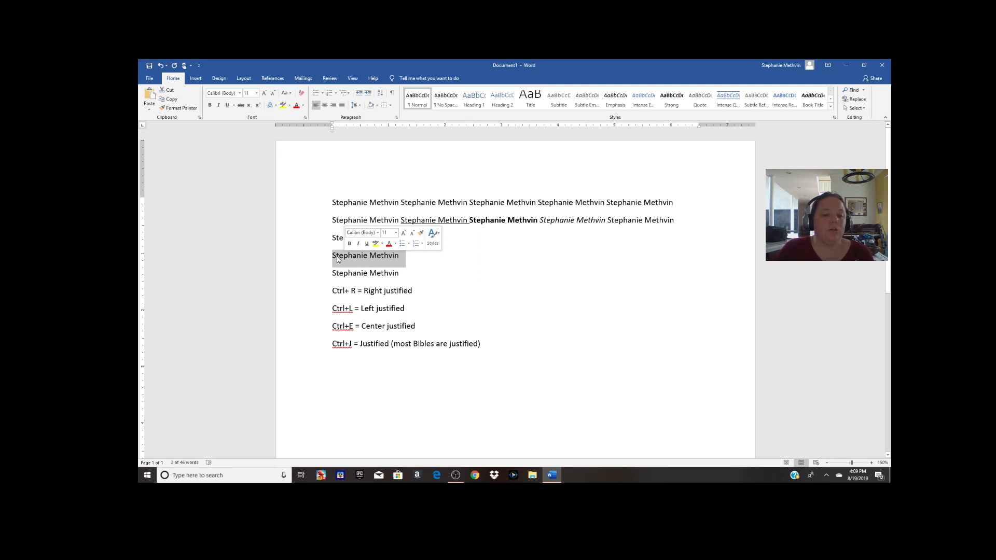
pyautogui.click(303, 106)
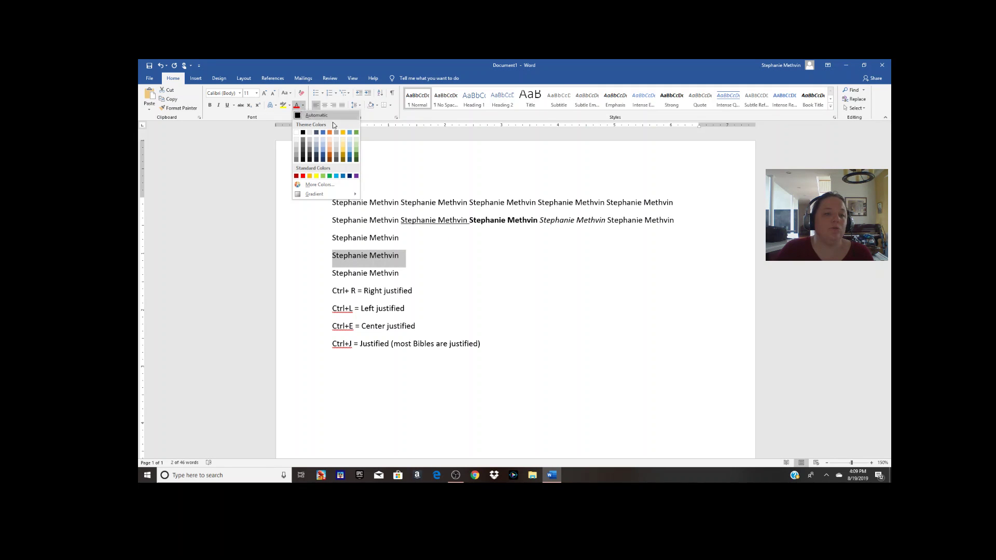
pyautogui.click(357, 157)
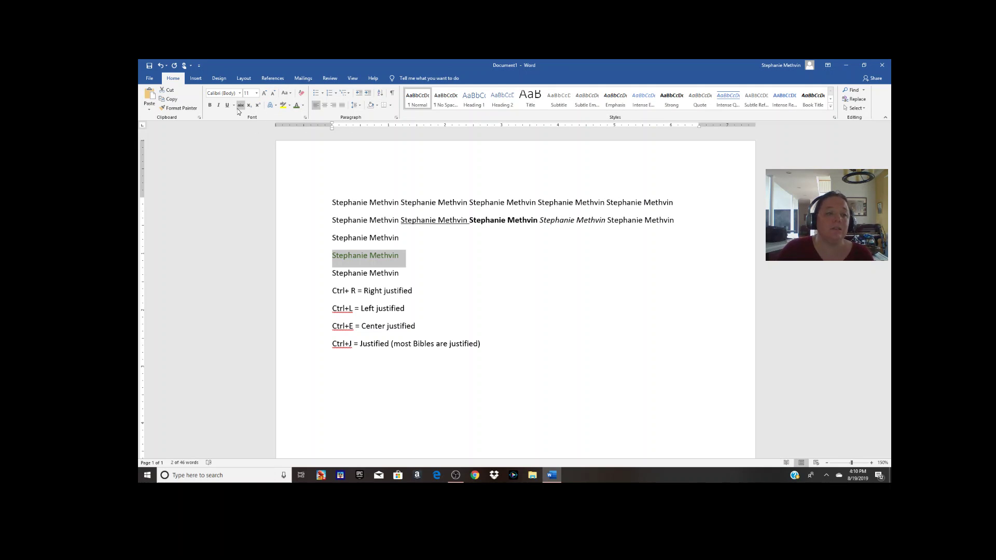
pyautogui.click(303, 105)
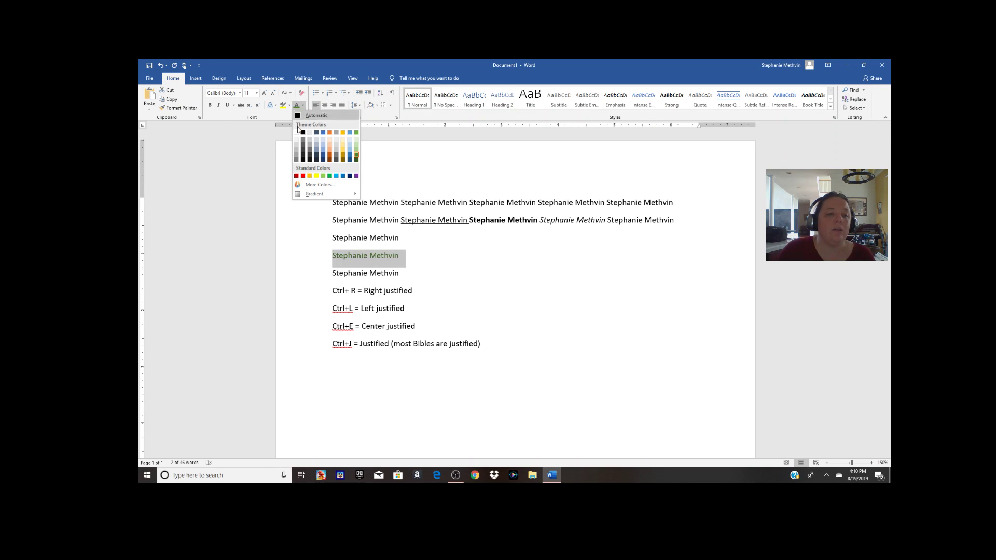
pyautogui.click(303, 176)
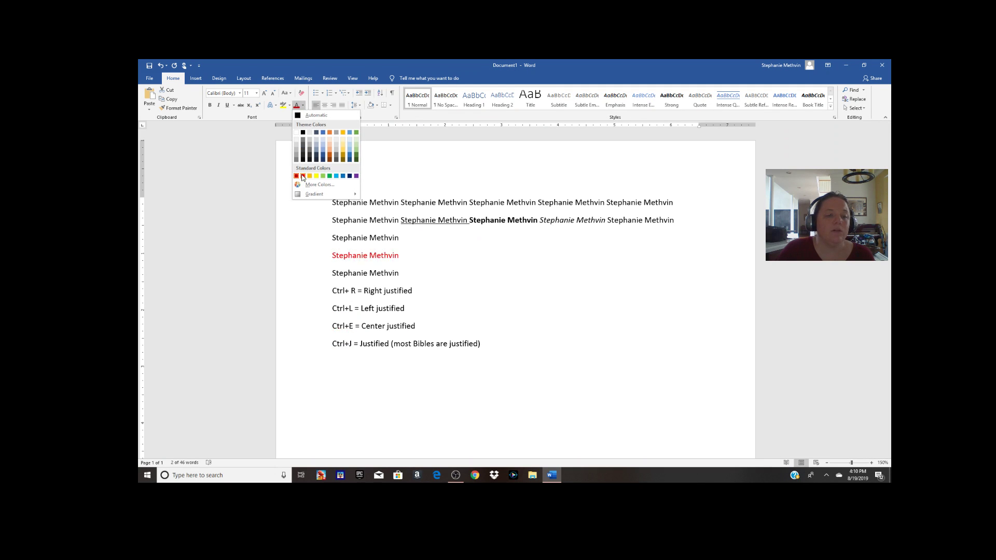
pyautogui.click(297, 106)
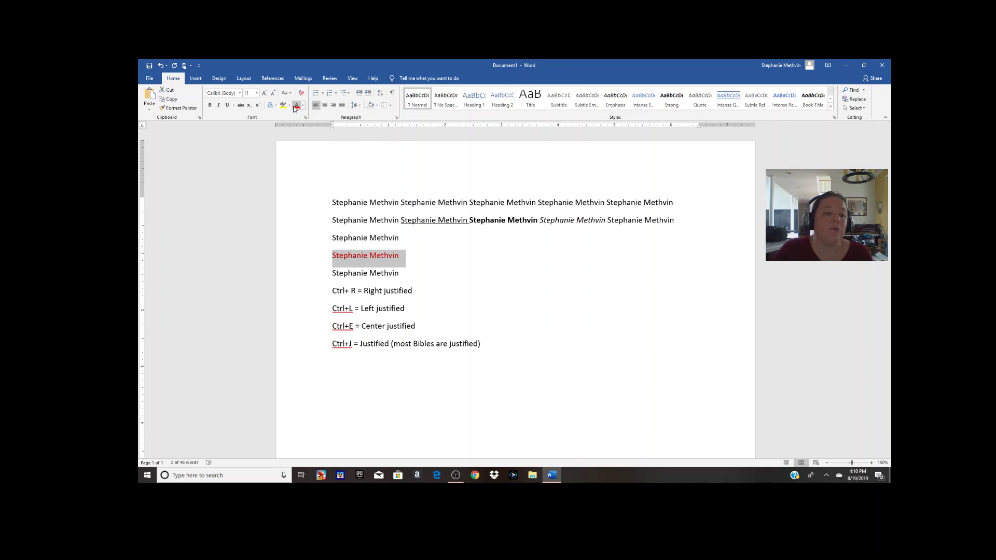
pyautogui.click(304, 106)
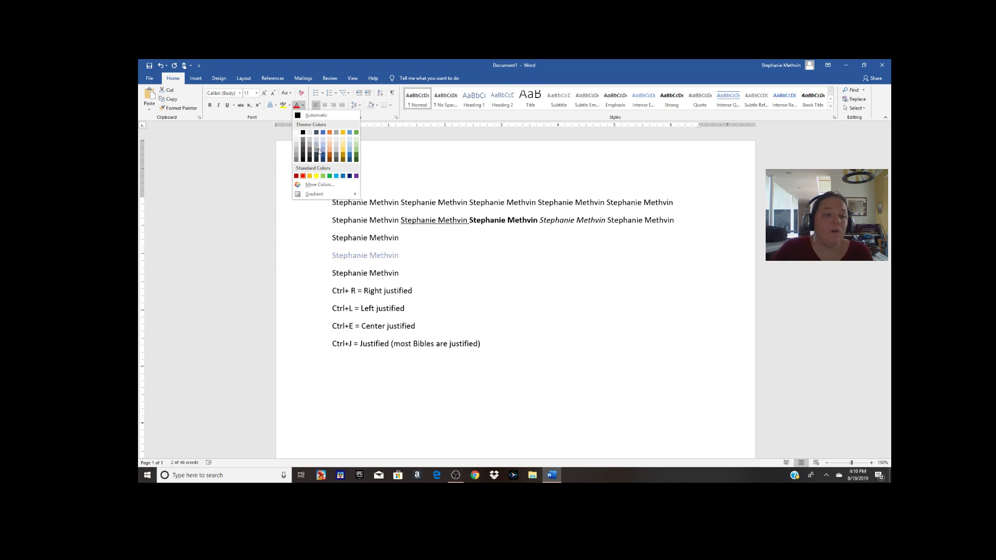
pyautogui.click(356, 176)
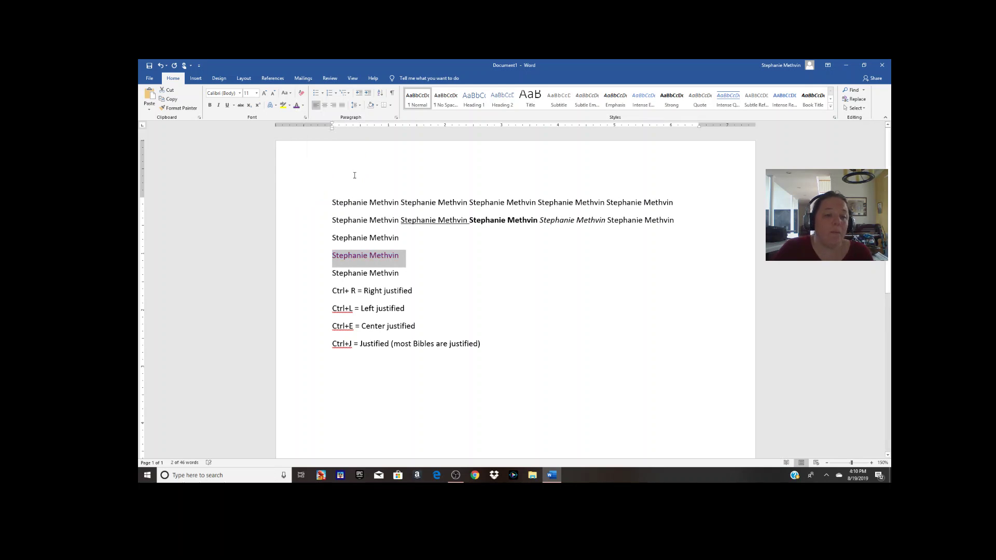
# Apply the same purple to the fifth name line
pyautogui.doubleClick(353, 274)
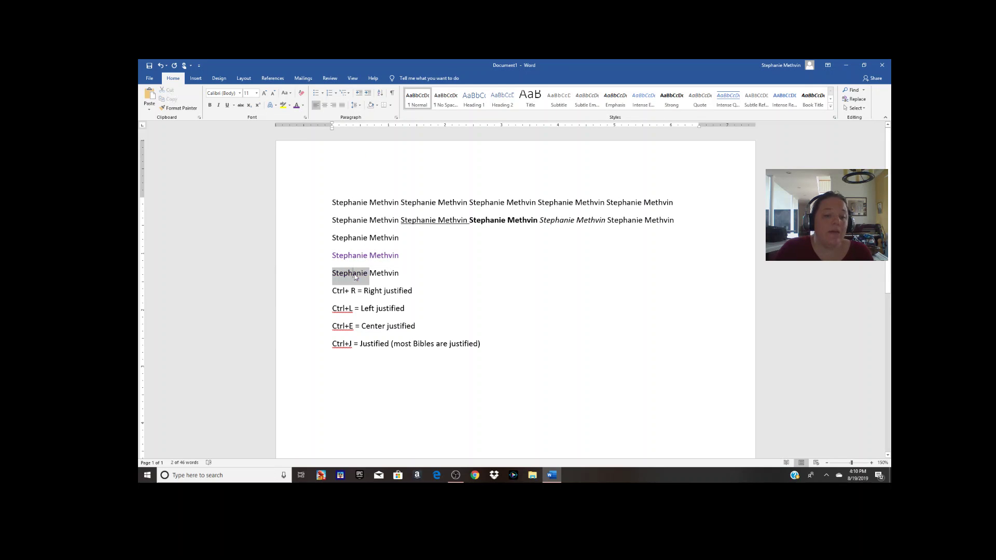
pyautogui.click(354, 275)
pyautogui.tripleClick(354, 276)
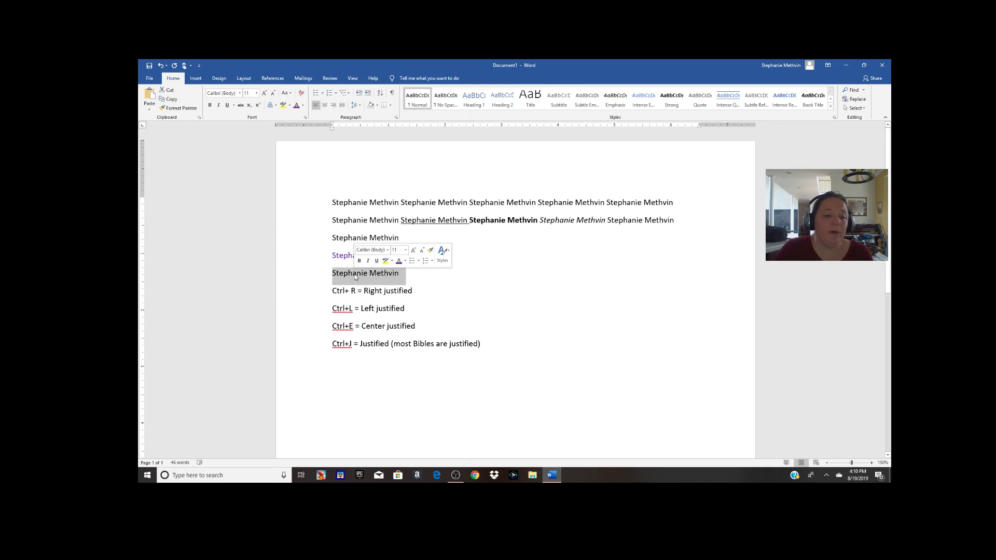
pyautogui.click(296, 107)
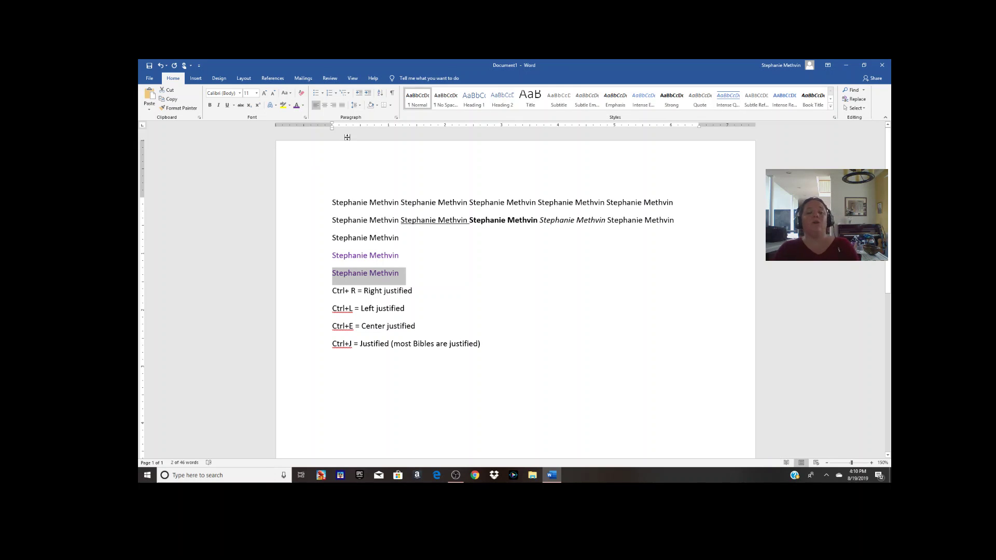
pyautogui.tripleClick(367, 237)
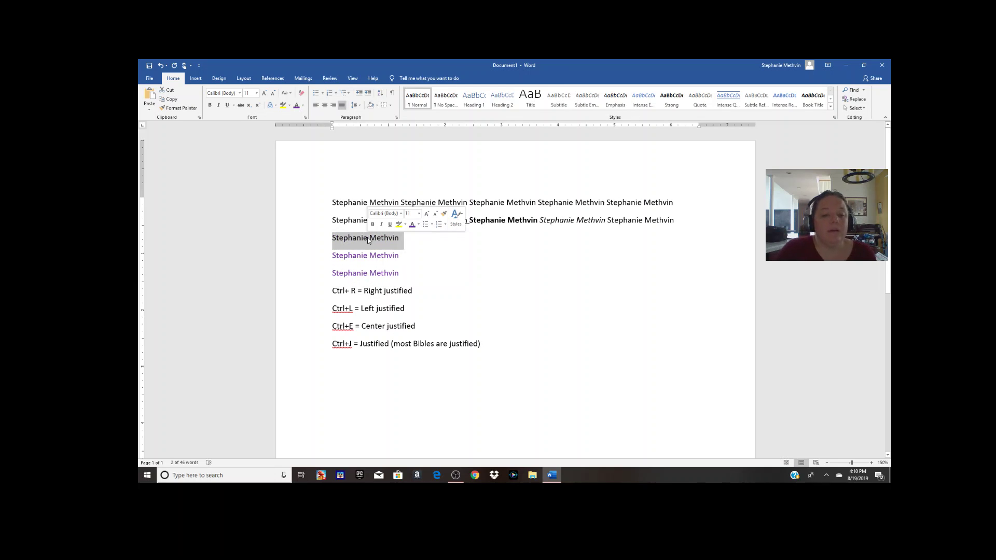
pyautogui.click(304, 106)
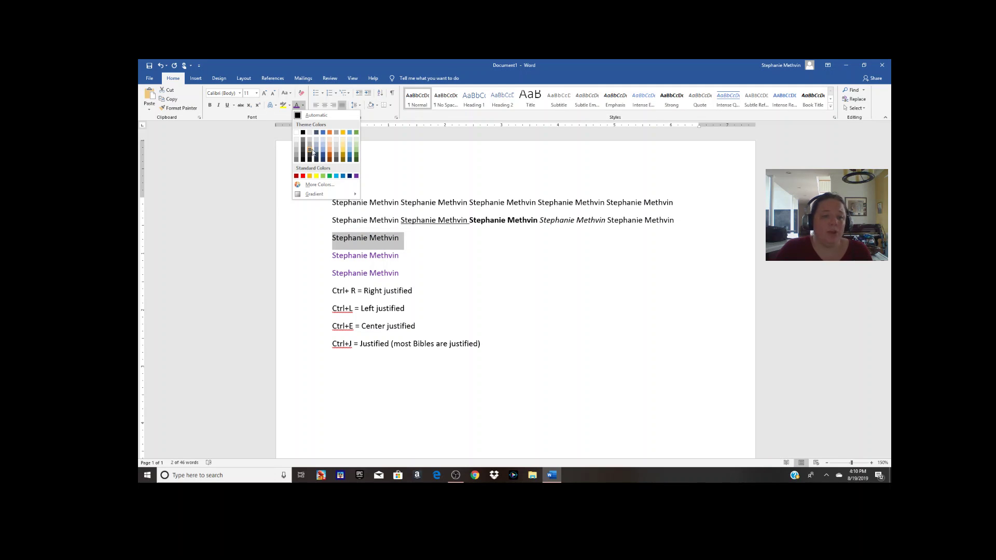
# Give the third name line a custom font colour of RGB 100, 150, 125
pyautogui.click(314, 185)
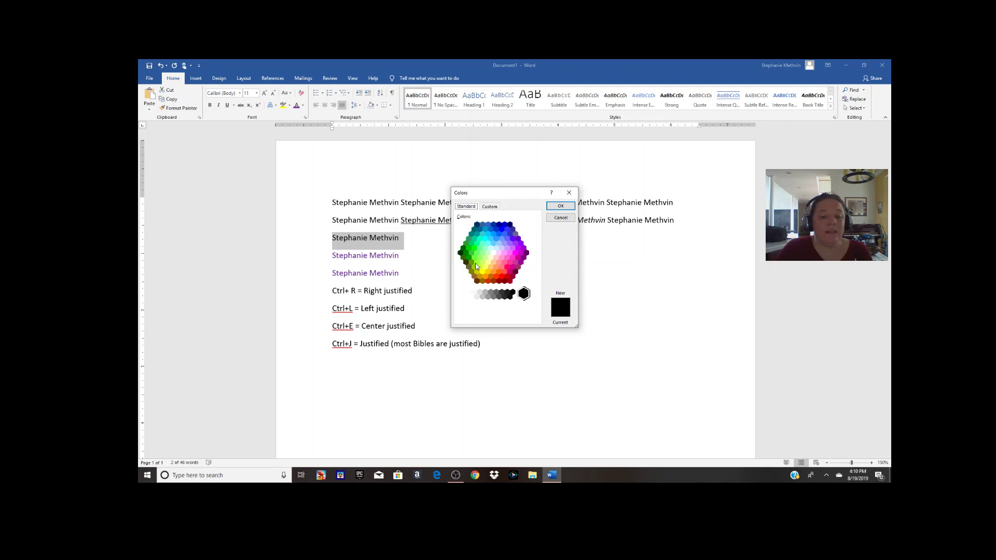
pyautogui.click(494, 207)
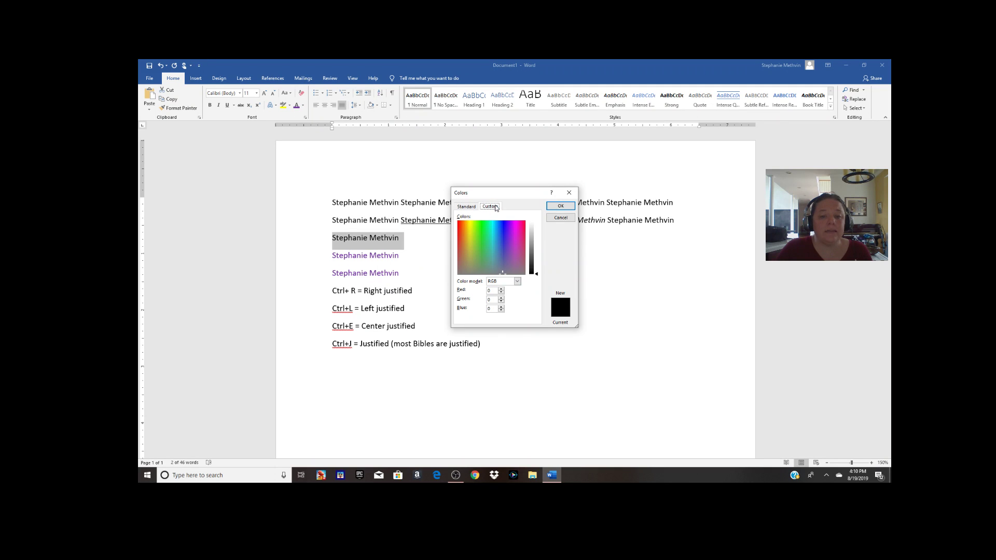
pyautogui.moveTo(472, 238); pyautogui.dragTo(468, 237)
pyautogui.click(476, 236)
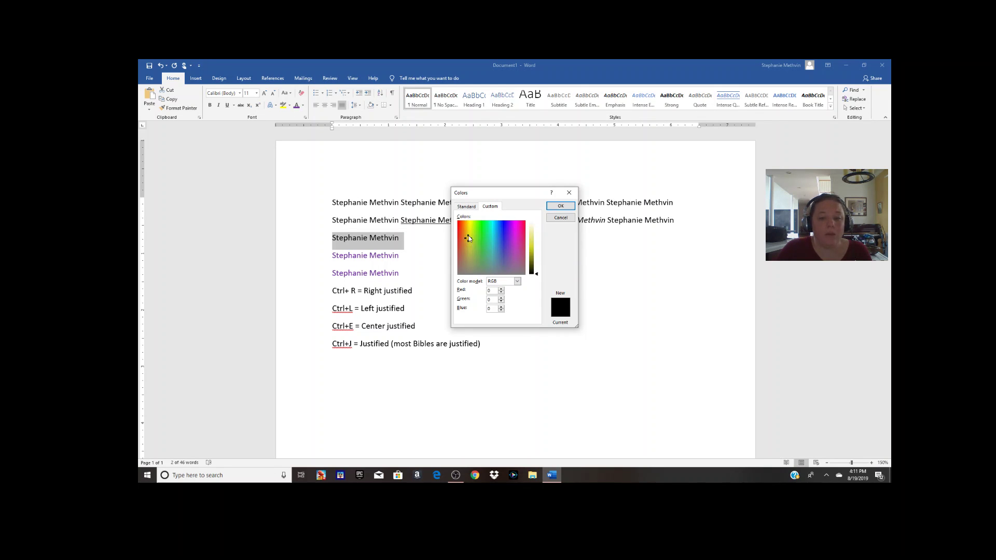
pyautogui.click(470, 237)
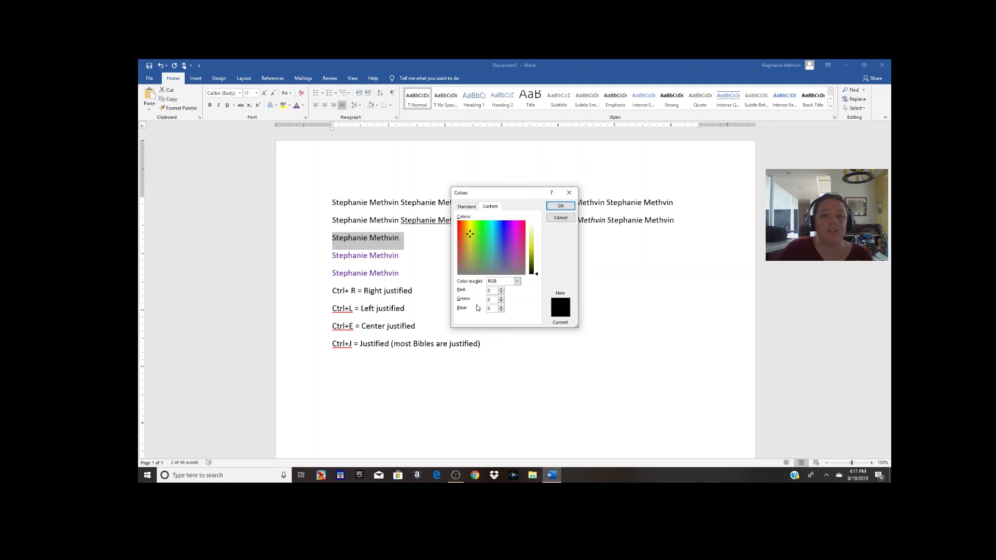
pyautogui.click(502, 289)
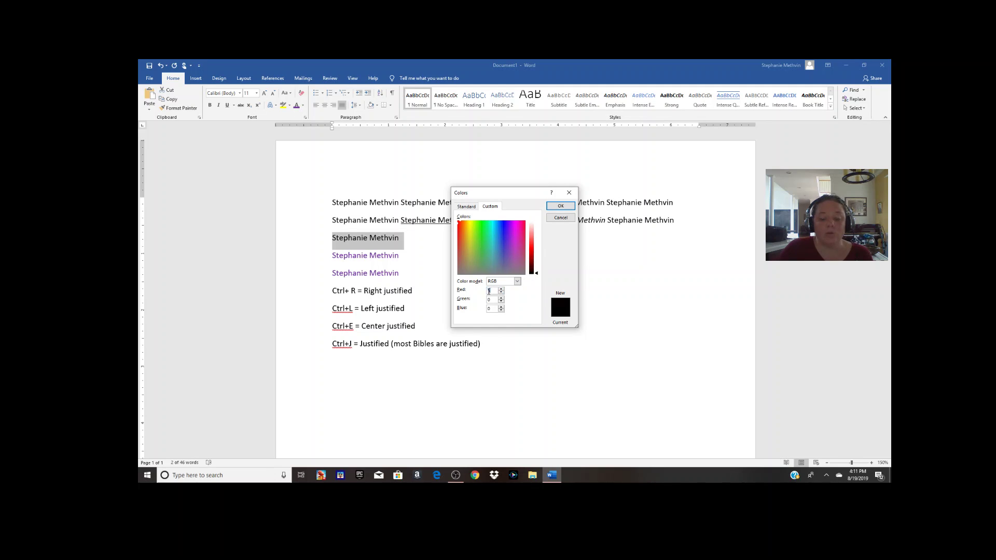
pyautogui.write('100')
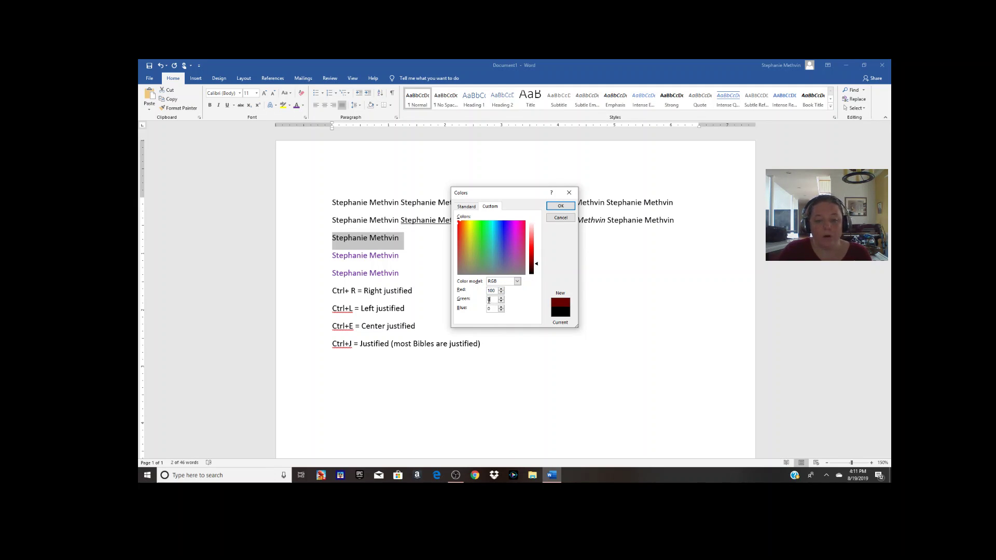
pyautogui.write('150')
pyautogui.press('Tab')
pyautogui.write('125')
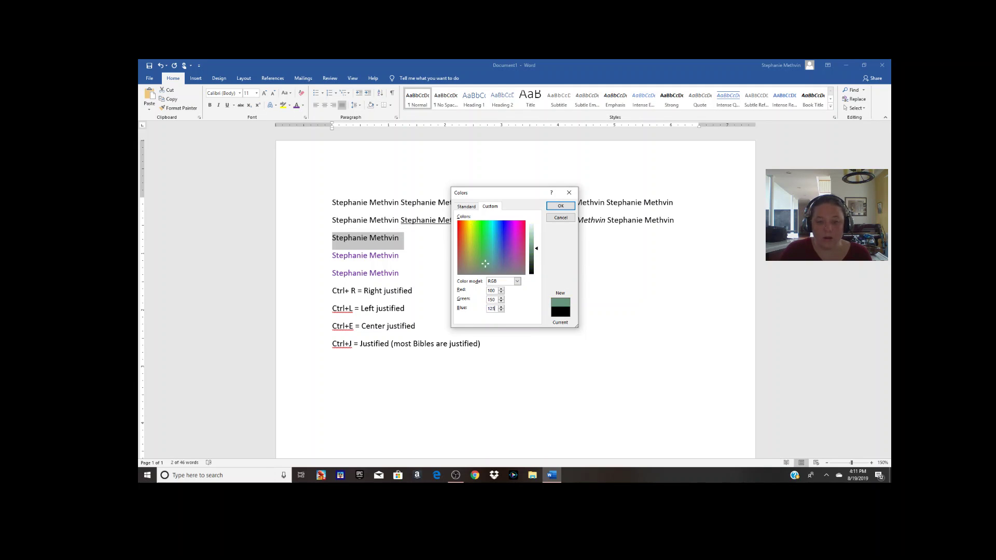
pyautogui.press('Return')
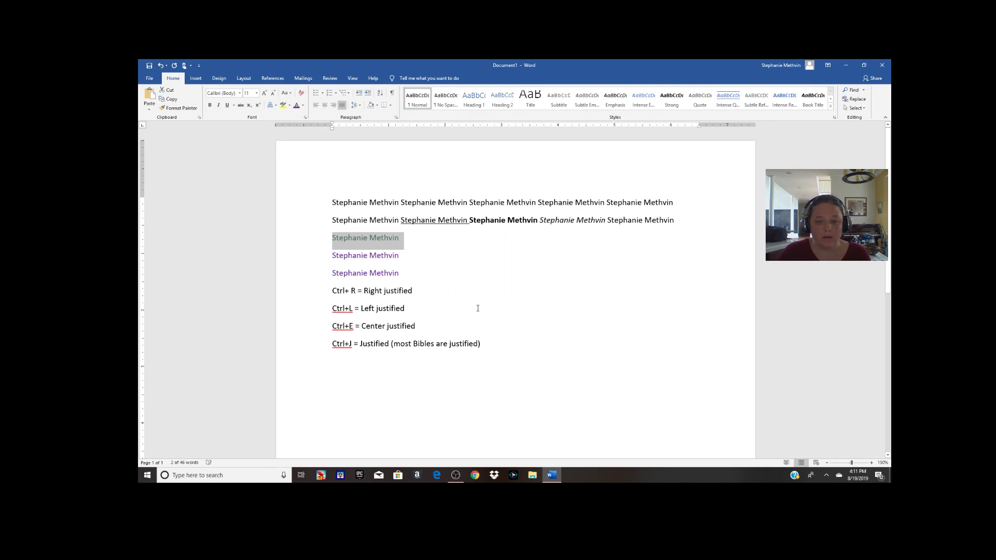
# Recolour 'Methvin' on line 3 with a custom yellow-orange shade
pyautogui.click(364, 238)
pyautogui.click(446, 261)
pyautogui.tripleClick(342, 239)
pyautogui.click(339, 232)
pyautogui.doubleClick(384, 237)
pyautogui.click(303, 105)
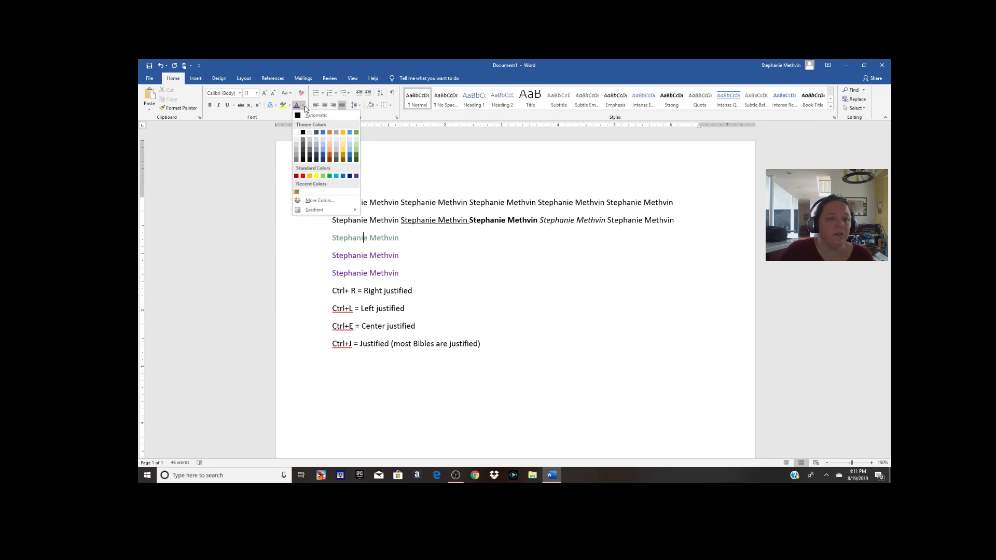
pyautogui.click(324, 200)
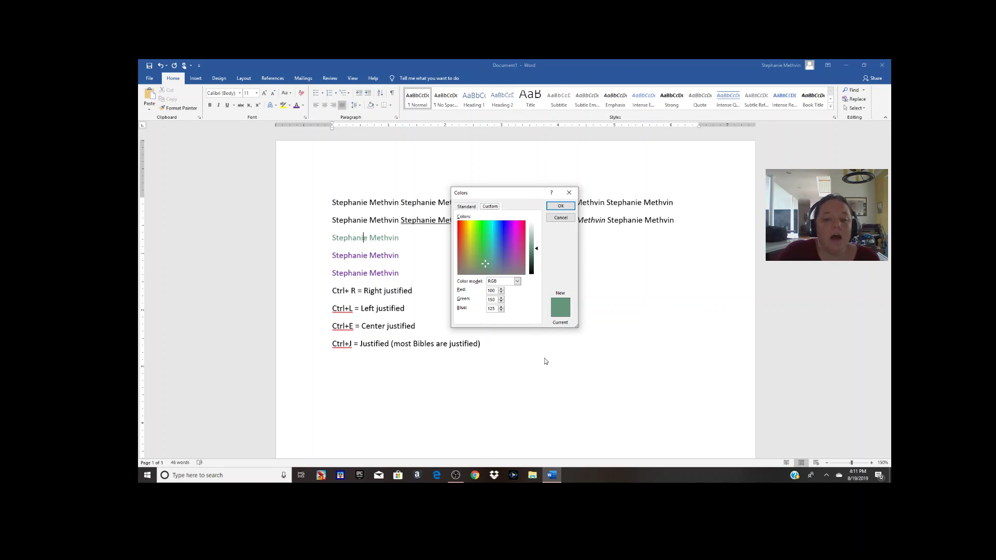
pyautogui.click(489, 242)
pyautogui.moveTo(491, 244); pyautogui.dragTo(468, 239)
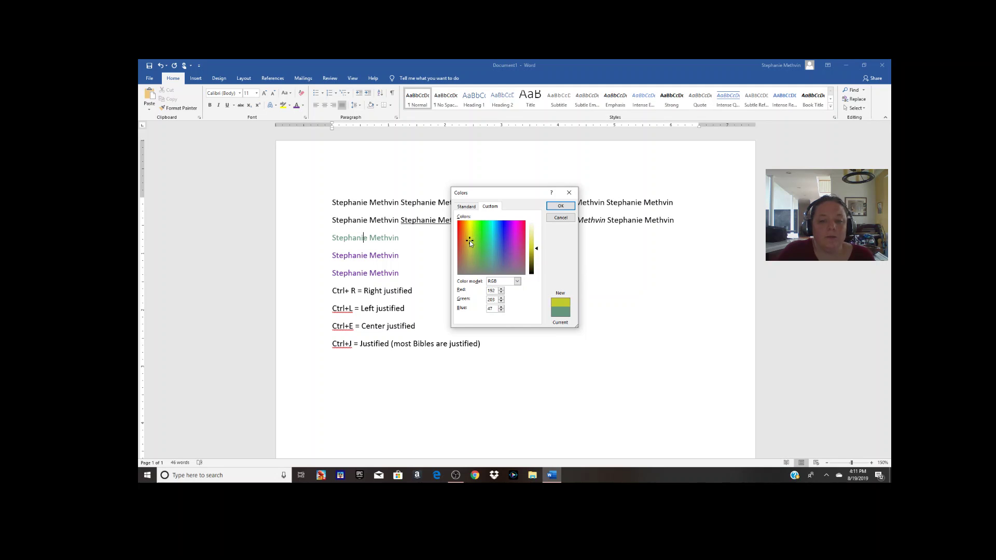
pyautogui.click(467, 236)
pyautogui.click(560, 206)
# Justify the third name line
pyautogui.moveTo(340, 239); pyautogui.dragTo(398, 238)
pyautogui.click(382, 238)
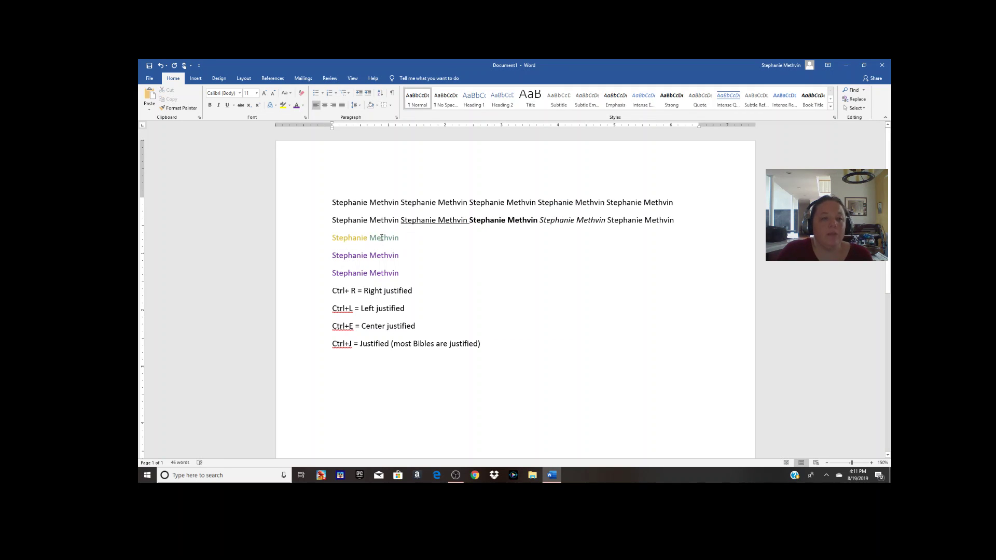
pyautogui.tripleClick(382, 238)
pyautogui.hotkey('ctrl', 'j')
pyautogui.click(381, 238)
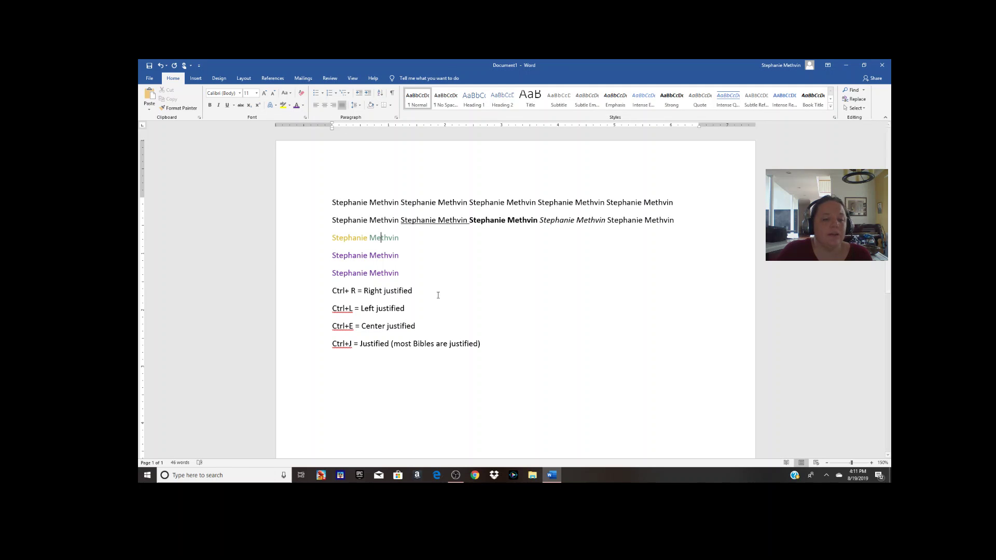
pyautogui.doubleClick(359, 239)
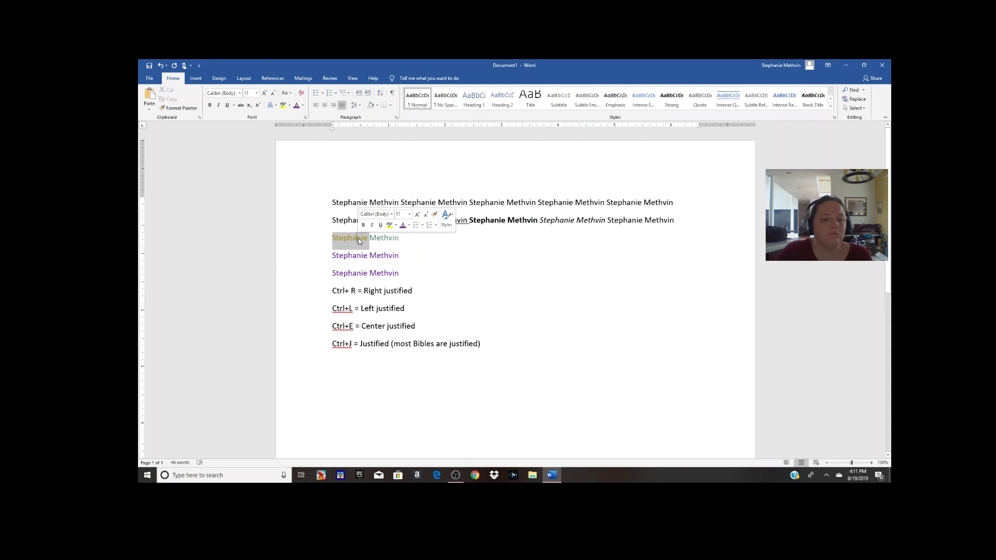
pyautogui.click(303, 106)
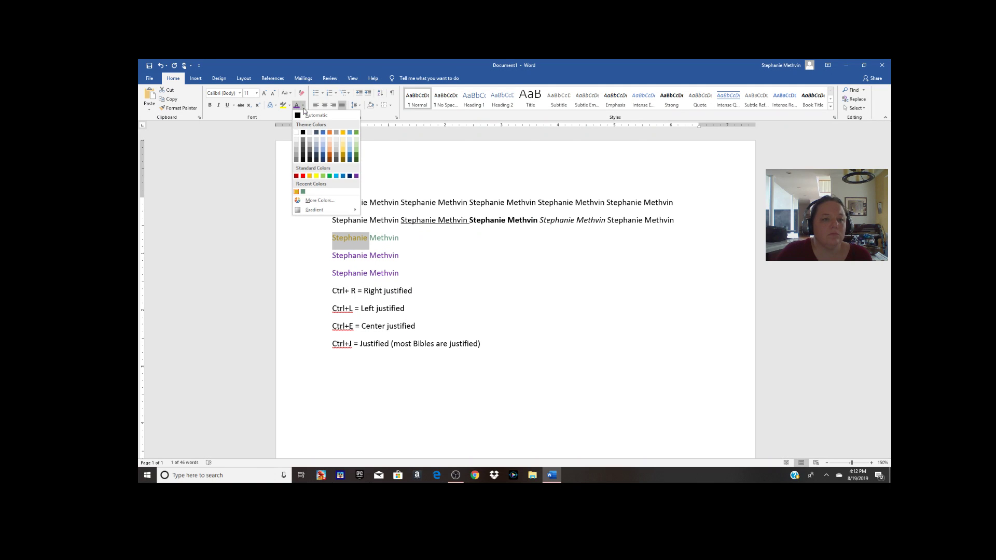
pyautogui.click(297, 192)
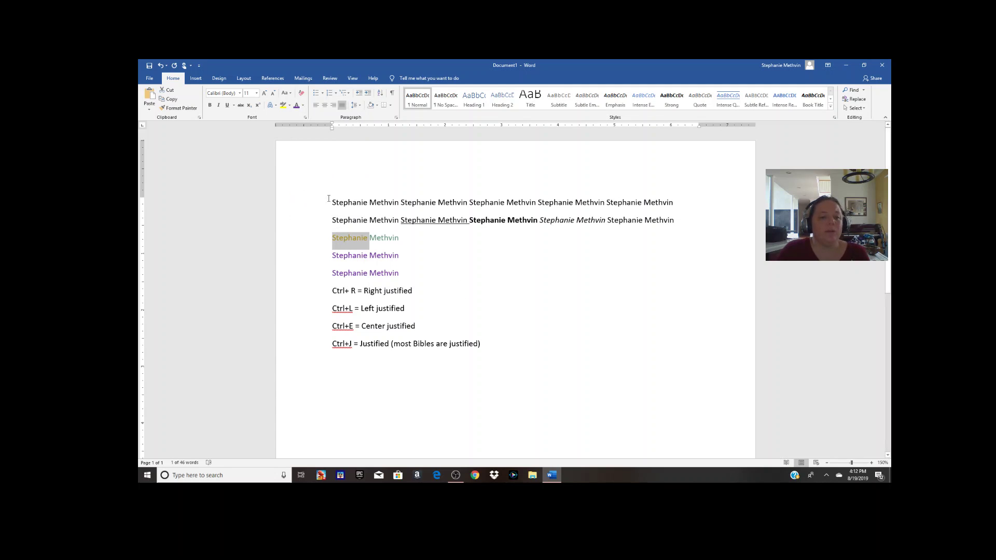
pyautogui.doubleClick(388, 239)
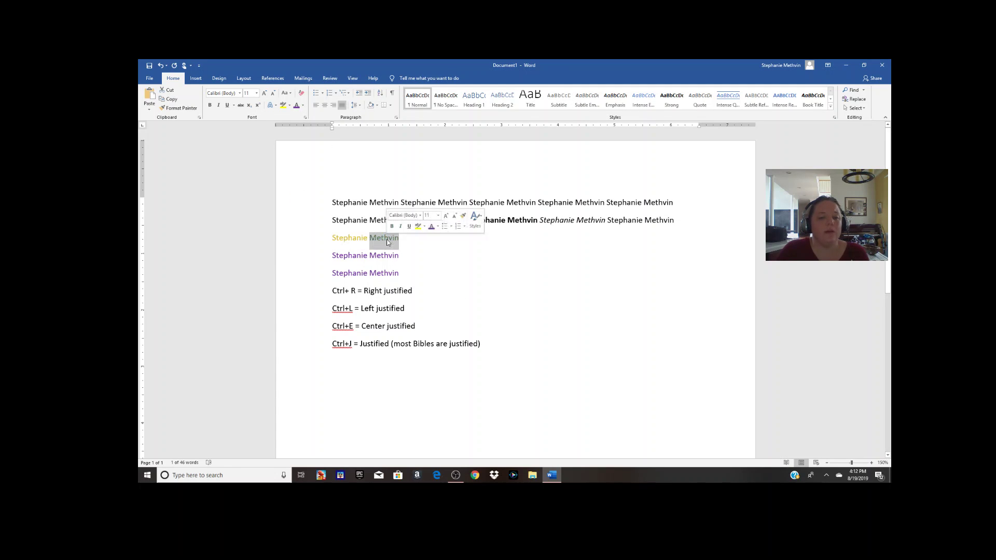
pyautogui.click(303, 106)
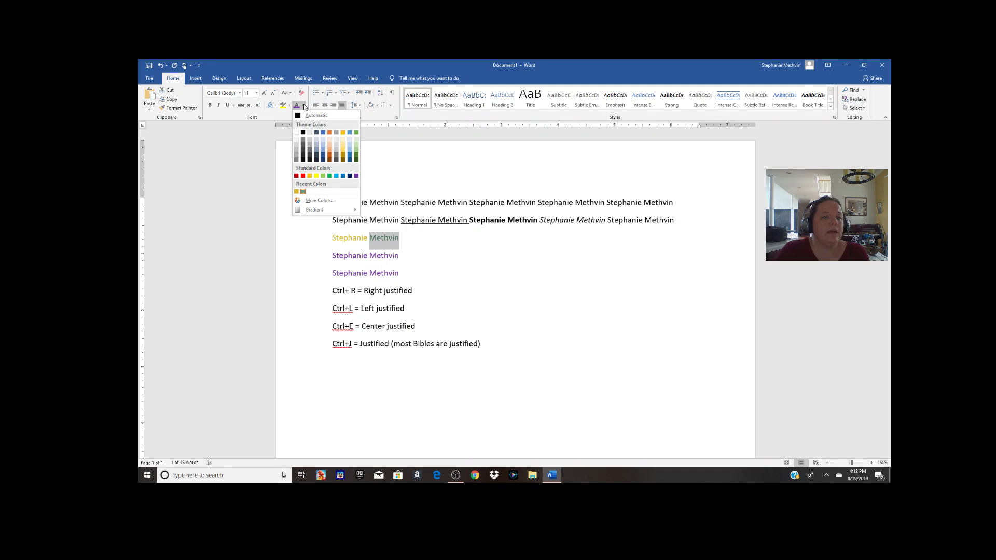
pyautogui.click(296, 192)
pyautogui.click(522, 317)
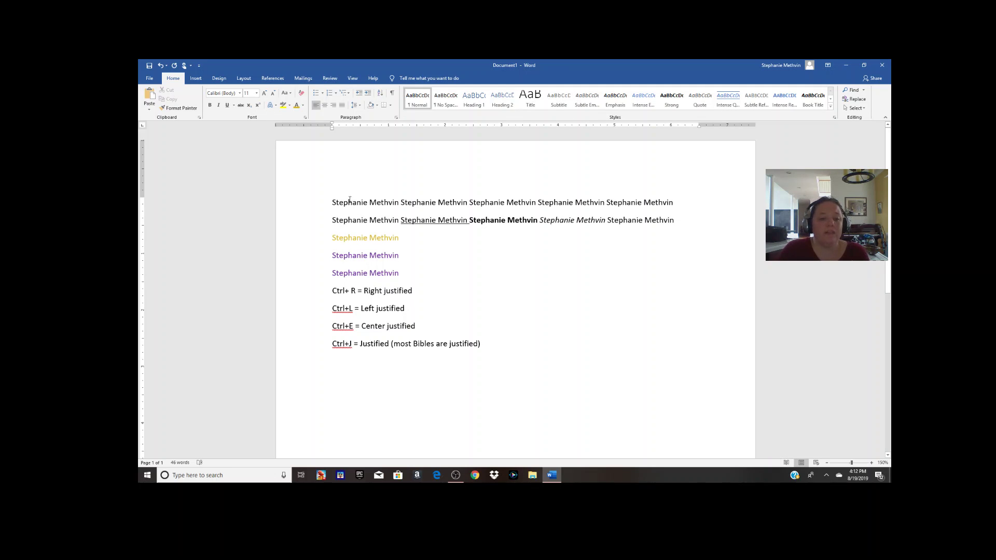
# Repeat the Gold colour on the whole first name line with F4
pyautogui.moveTo(423, 208); pyautogui.dragTo(651, 204)
pyautogui.press('F4')
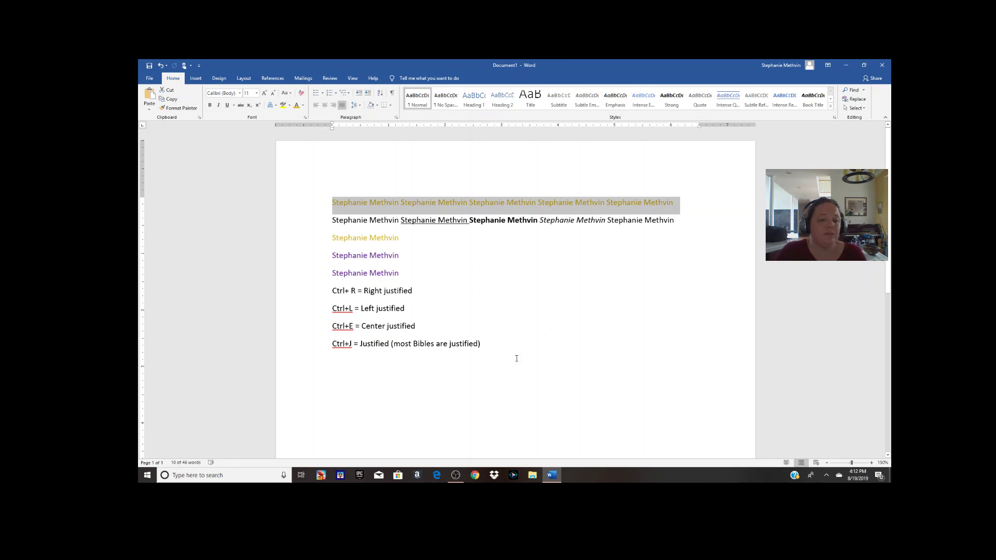
pyautogui.doubleClick(446, 377)
pyautogui.press('BackSpace')
# Type the entry 'Ctrl+Y = use the same formatting as what you just did it.'
pyautogui.write('Ctyr')
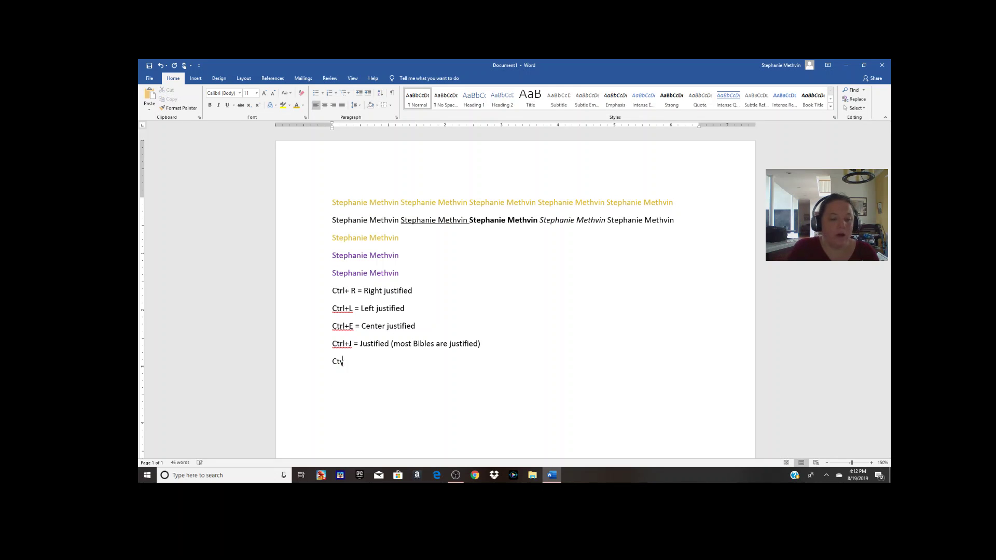
pyautogui.press('BackSpace')
pyautogui.press('BackSpace')
pyautogui.write('rl+Y =')
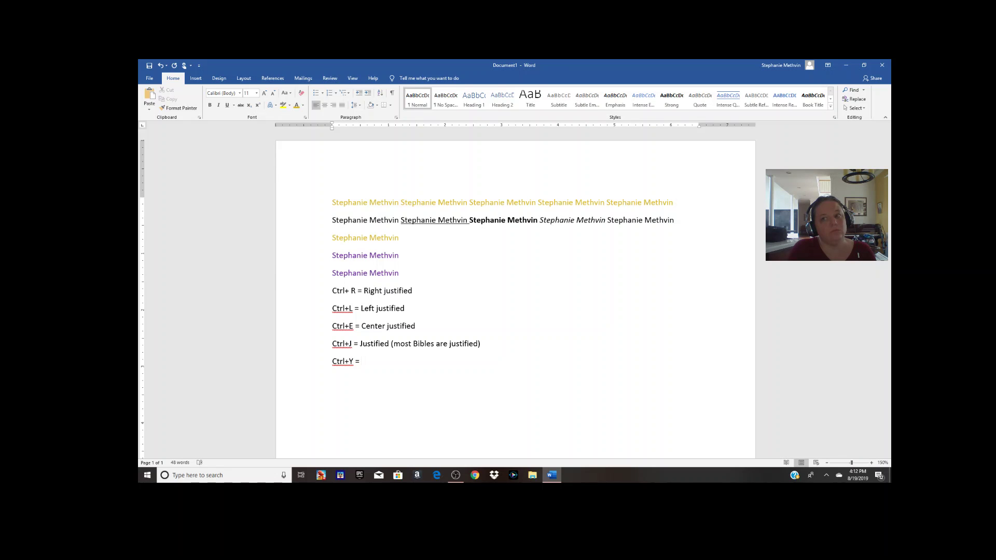
pyautogui.write('use the same ')
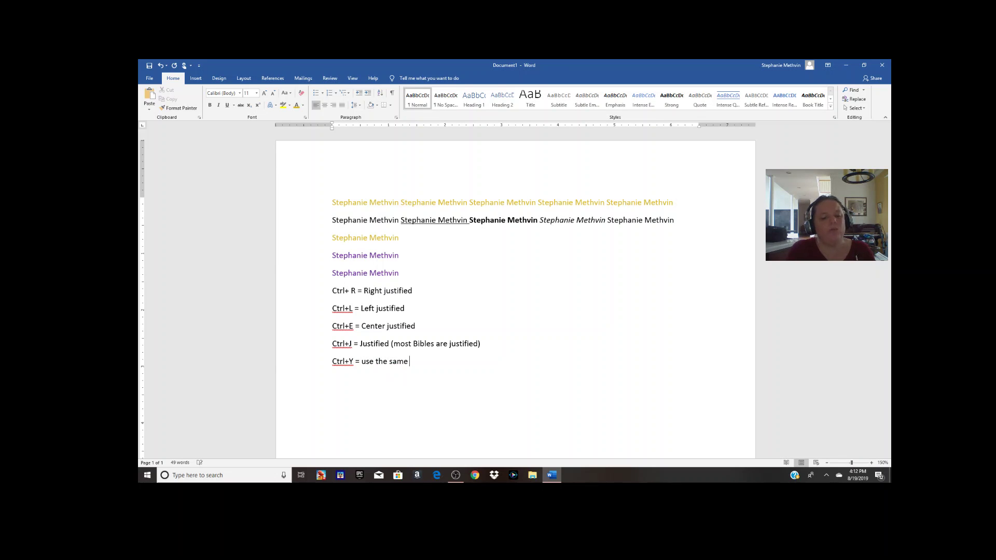
pyautogui.write('formatting ')
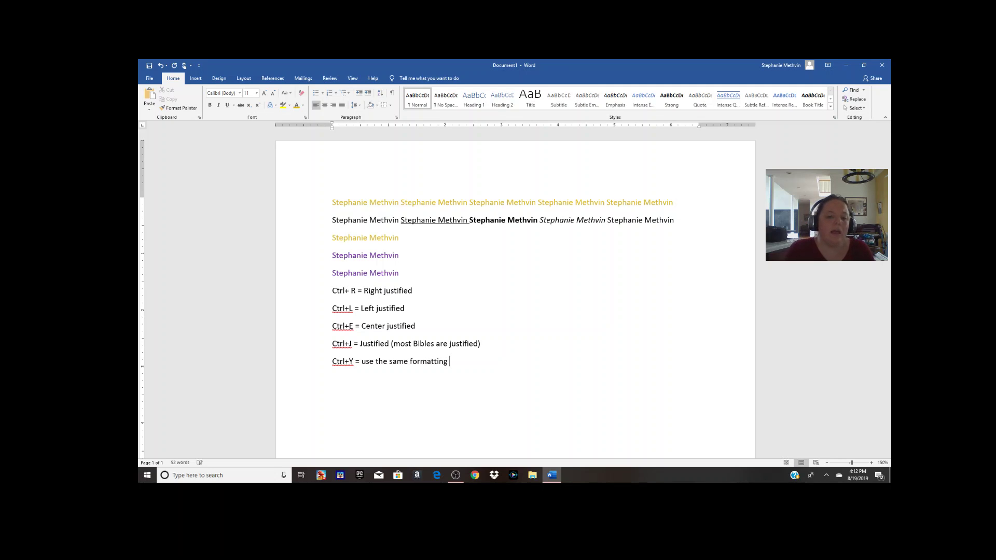
pyautogui.write('as what you just did it.')
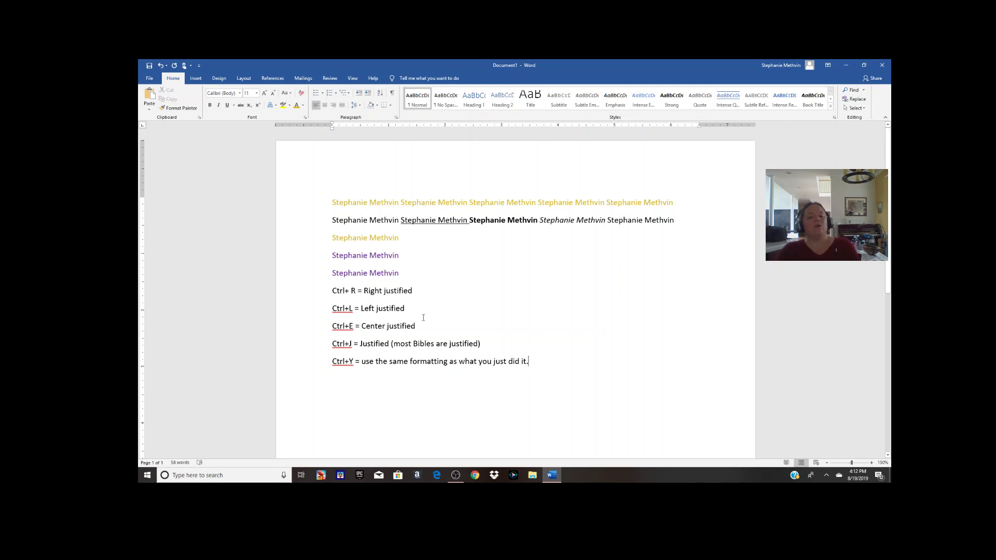
pyautogui.tripleClick(341, 222)
pyautogui.doubleClick(340, 221)
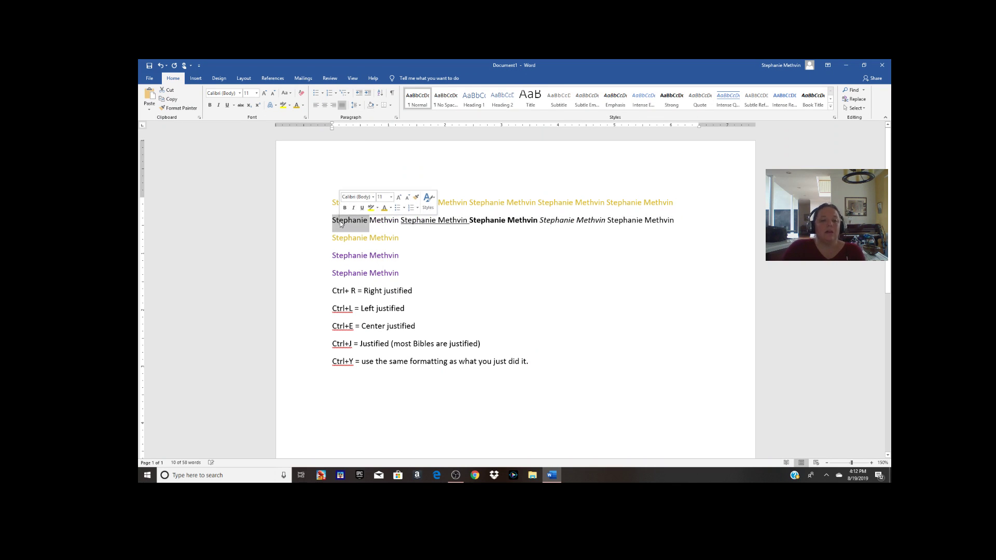
pyautogui.click(257, 93)
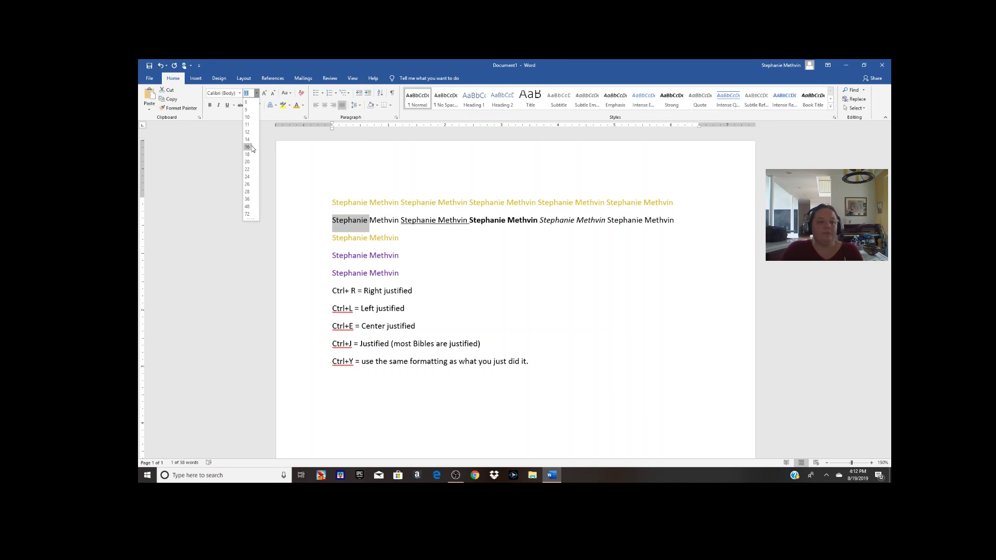
pyautogui.click(248, 185)
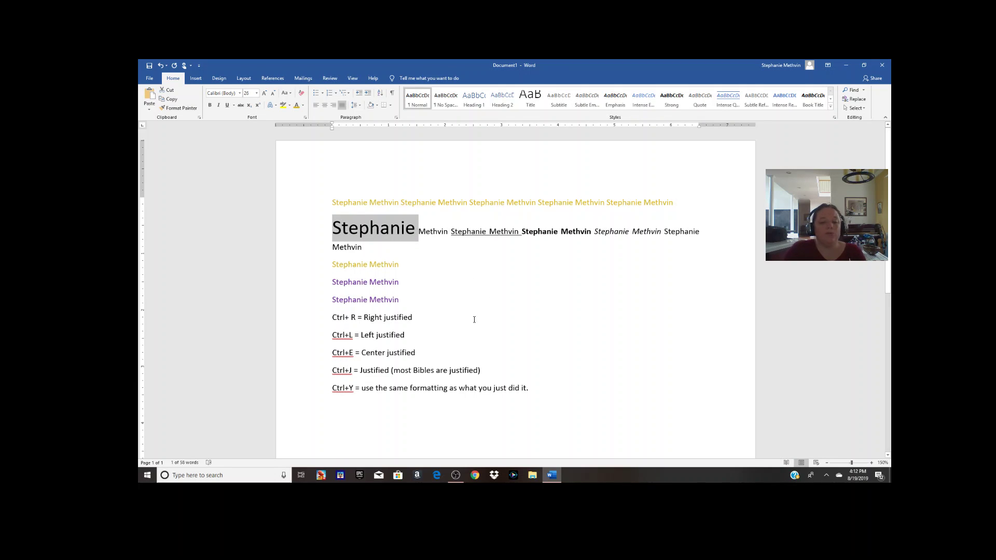
pyautogui.doubleClick(399, 317)
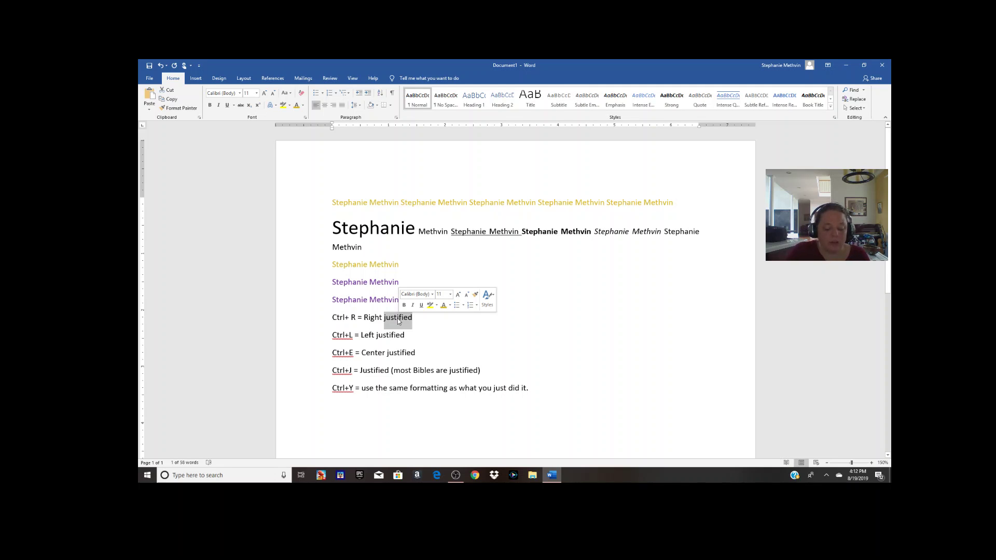
pyautogui.hotkey('ctrl', 'y')
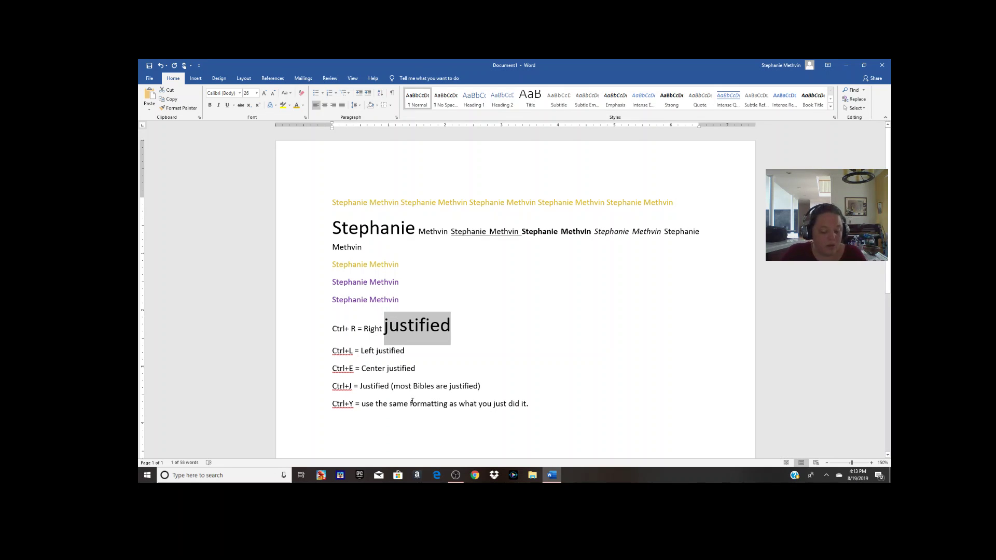
pyautogui.hotkey('ctrl', 'z')
pyautogui.hotkey('ctrl', 'z')
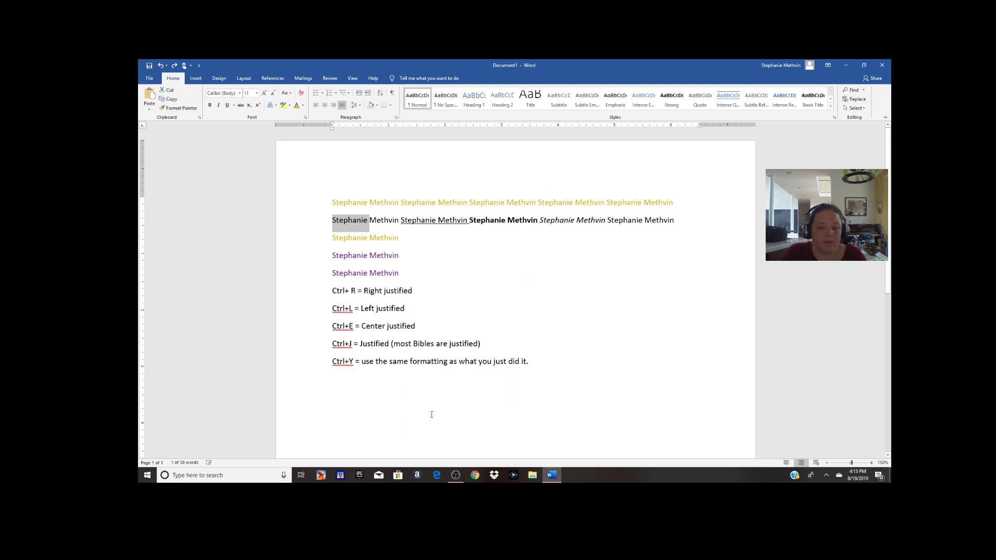
# Add 'Ctrl+Z = undo' and 'Ctrl+Y = redo' below the Ctrl+Y entry
pyautogui.click(566, 369)
pyautogui.press('Return')
pyautogui.write('Cttr')
pyautogui.press('BackSpace')
pyautogui.write('rl+Z = undo ')
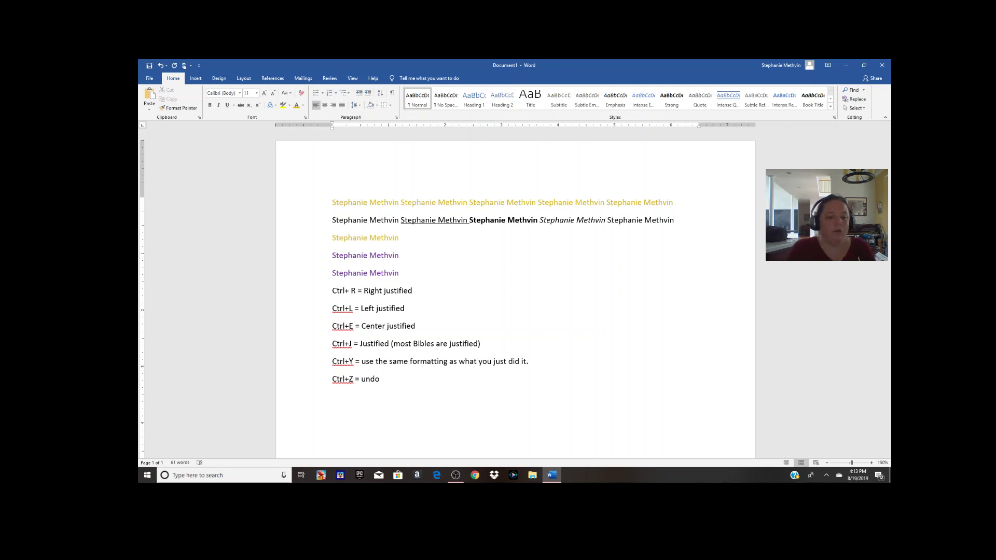
pyautogui.write('Ctrl+Y')
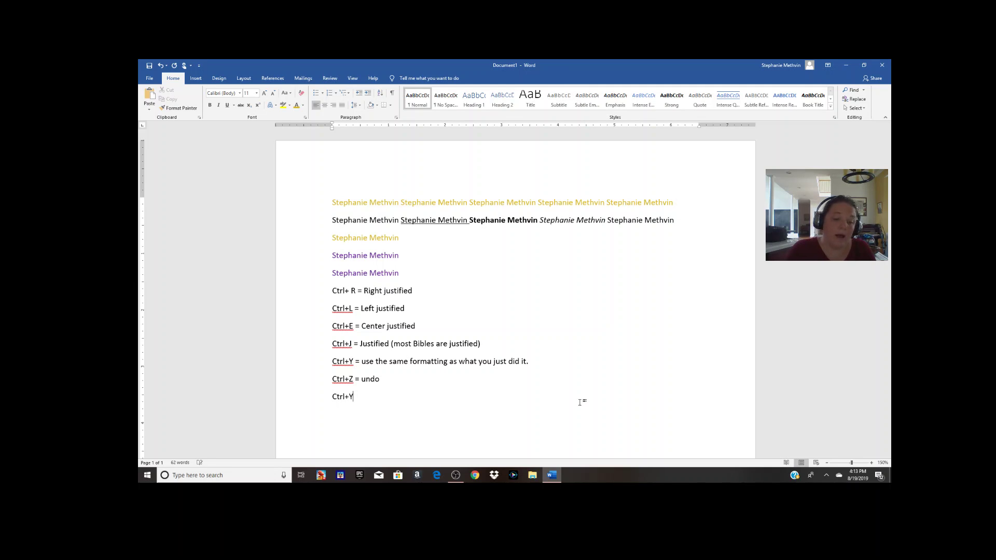
pyautogui.write(' = redo')
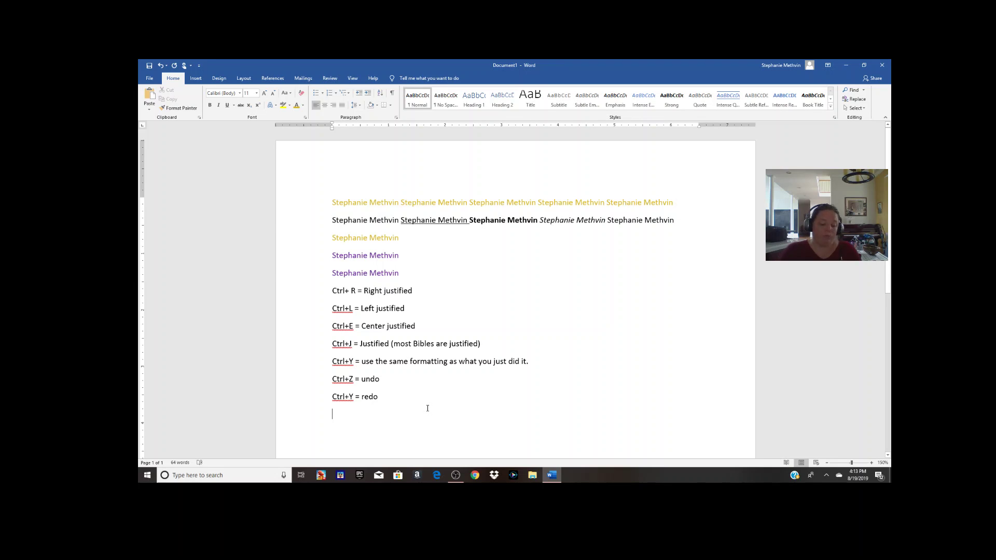
# Demonstrate Ctrl+Y repeating the typing, then delete the duplicated text
pyautogui.hotkey('ctrl', 'y')
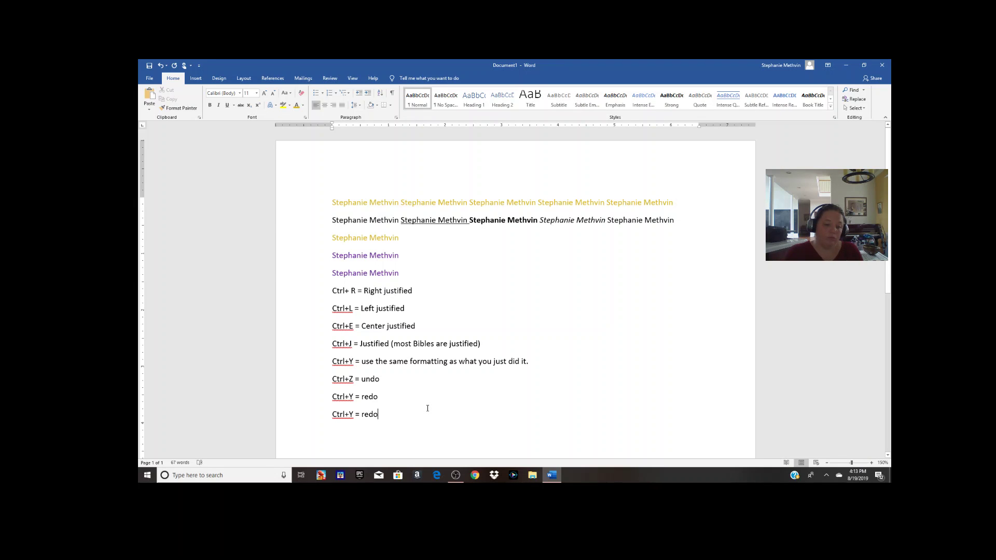
pyautogui.hotkey('ctrl', 'y')
pyautogui.press('BackSpace')
pyautogui.press('BackSpace')
pyautogui.press('BackSpace')
pyautogui.press('BackSpace')
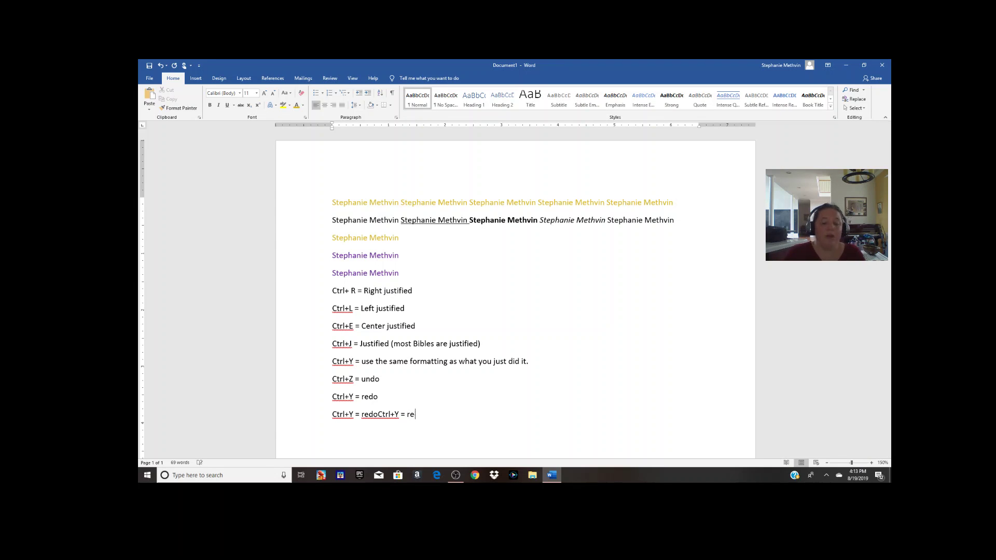
pyautogui.press('BackSpace')
pyautogui.press('BackSpace')
pyautogui.press('BackSpace')
pyautogui.press('BackSpace')
pyautogui.press('BackSpace')
pyautogui.press('BackSpace')
pyautogui.press('BackSpace')
pyautogui.press('BackSpace')
pyautogui.press('BackSpace')
pyautogui.press('BackSpace')
pyautogui.press('BackSpace')
pyautogui.press('BackSpace')
pyautogui.press('BackSpace')
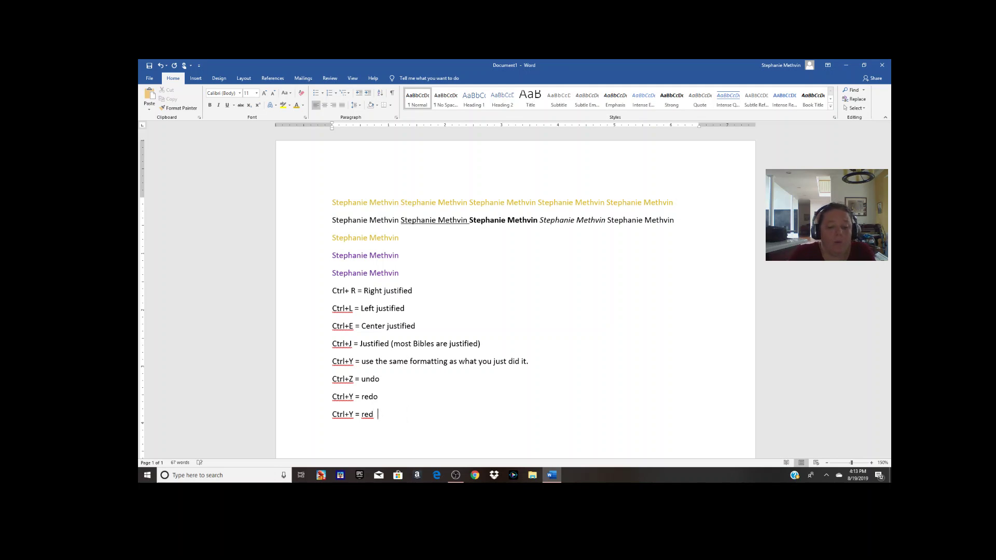
pyautogui.press('BackSpace')
pyautogui.press('BackSpace')
pyautogui.press('BackSpace')
pyautogui.press('BackSpace')
pyautogui.press('BackSpace')
pyautogui.press('BackSpace')
pyautogui.press('BackSpace')
pyautogui.press('BackSpace')
pyautogui.press('BackSpace')
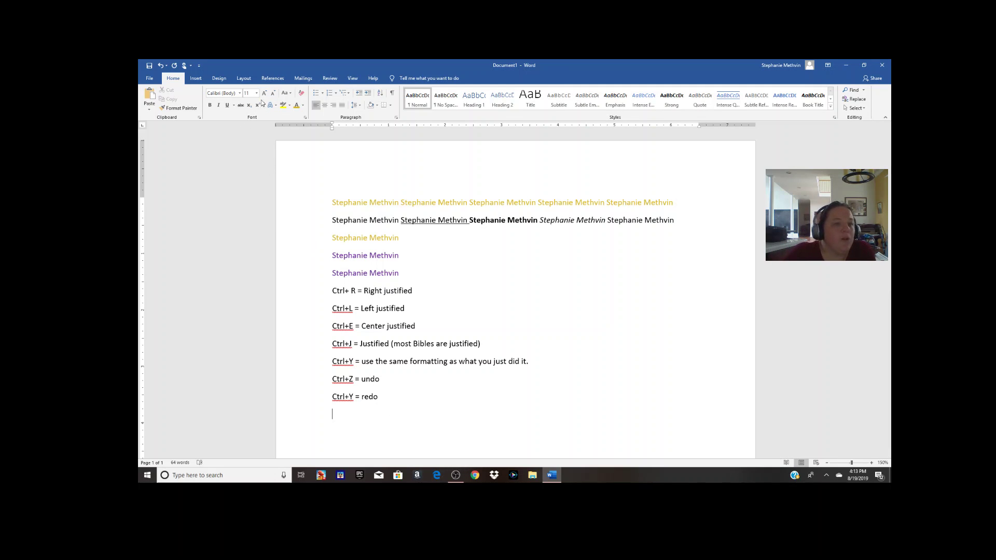
# Set 'justified' on the Ctrl+R line in the AR DELANEY font
pyautogui.doubleClick(397, 291)
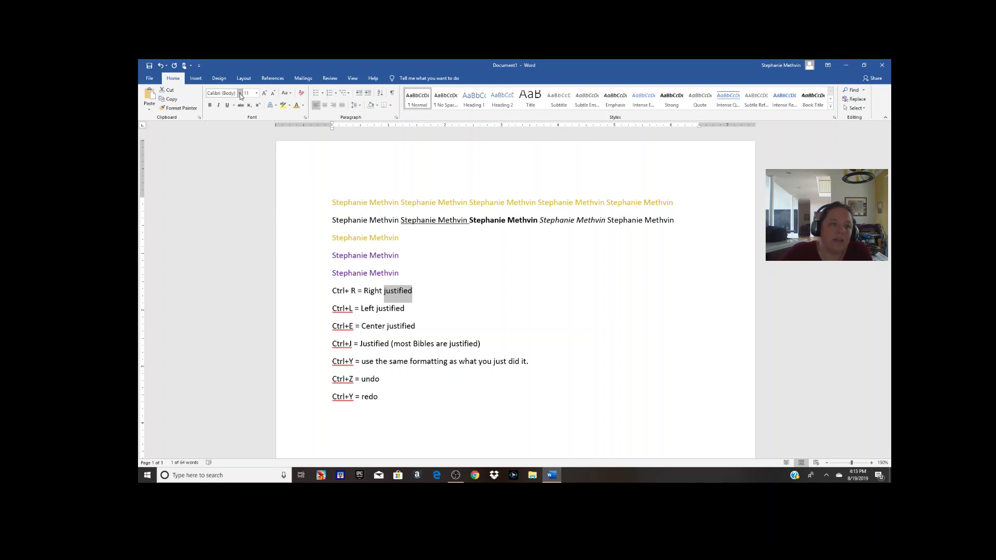
pyautogui.click(240, 93)
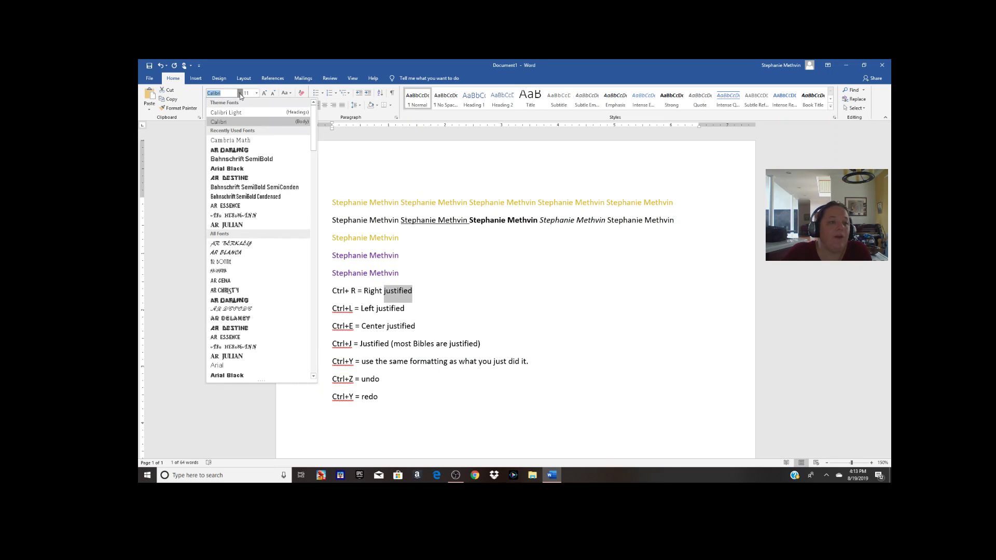
pyautogui.click(257, 319)
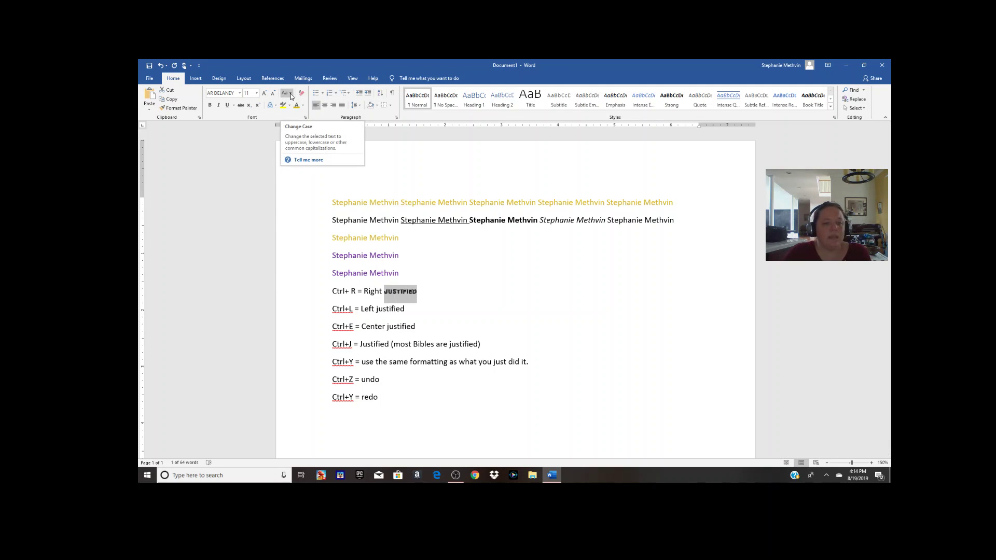
pyautogui.doubleClick(352, 220)
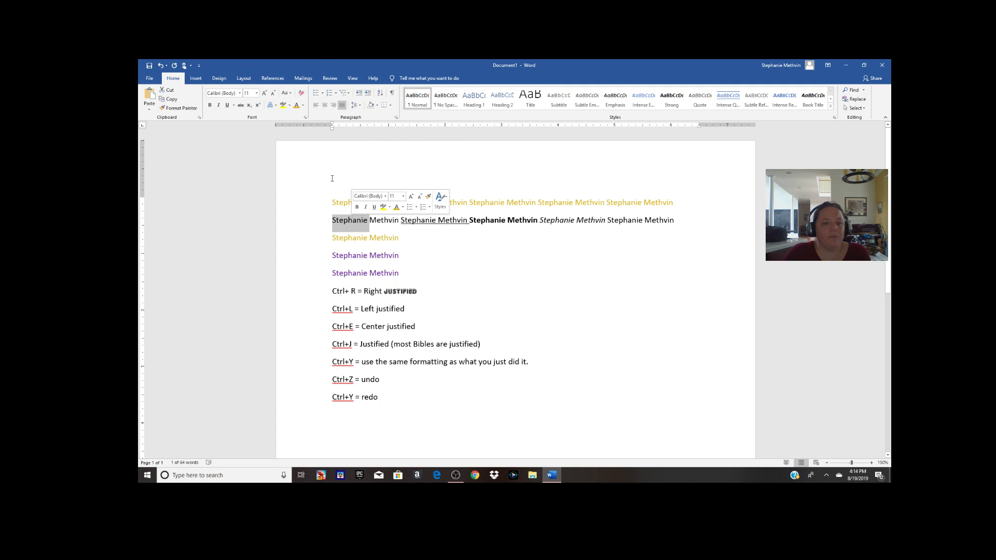
pyautogui.click(290, 94)
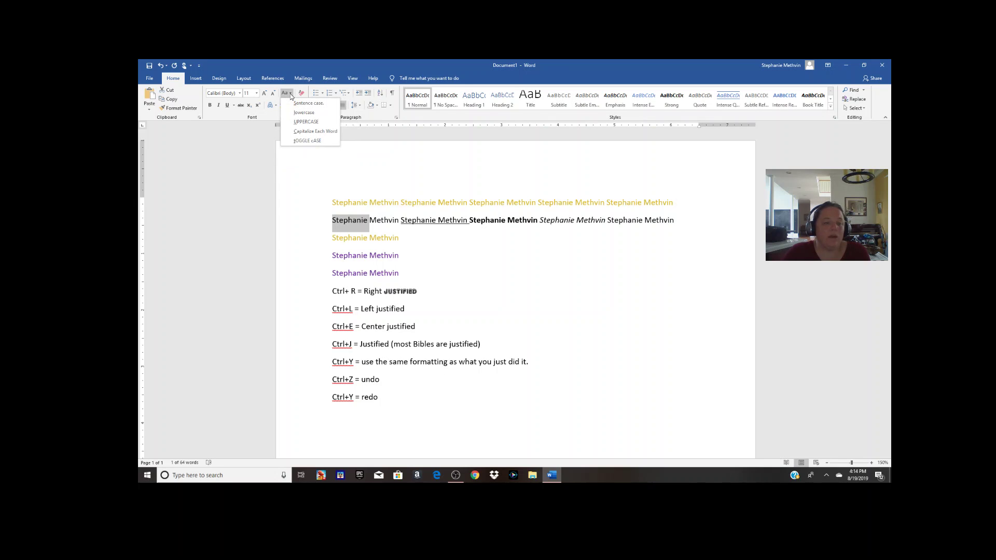
pyautogui.click(298, 122)
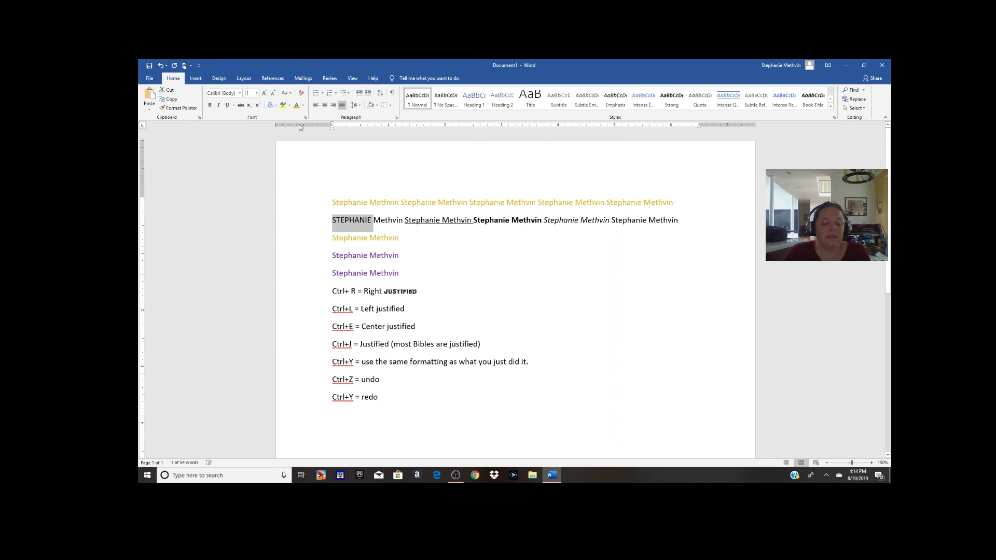
pyautogui.click(291, 93)
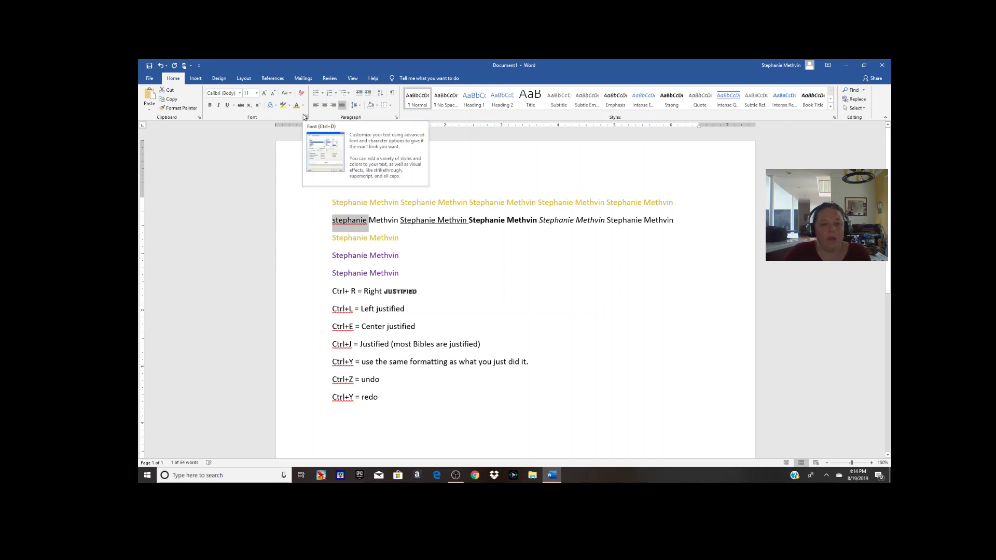
pyautogui.click(285, 93)
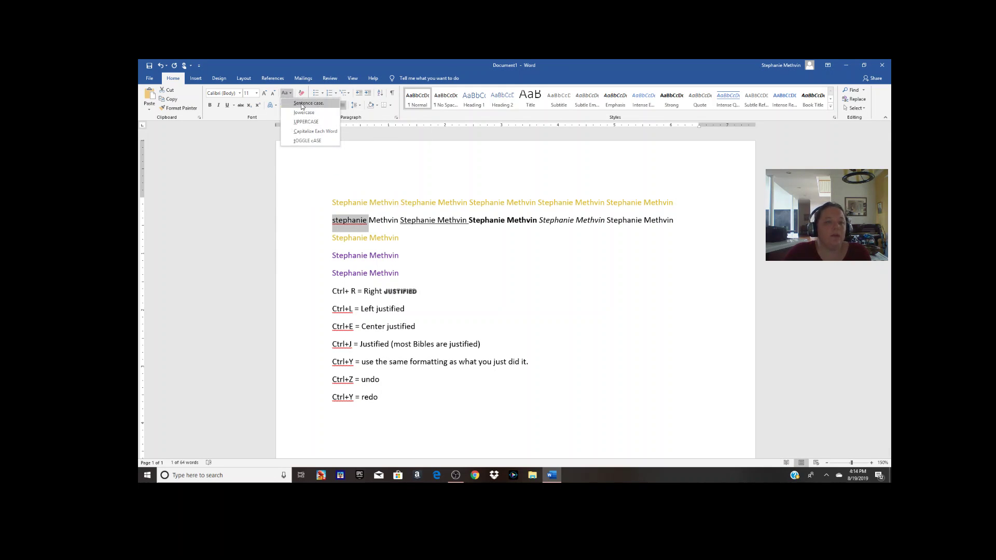
pyautogui.click(302, 106)
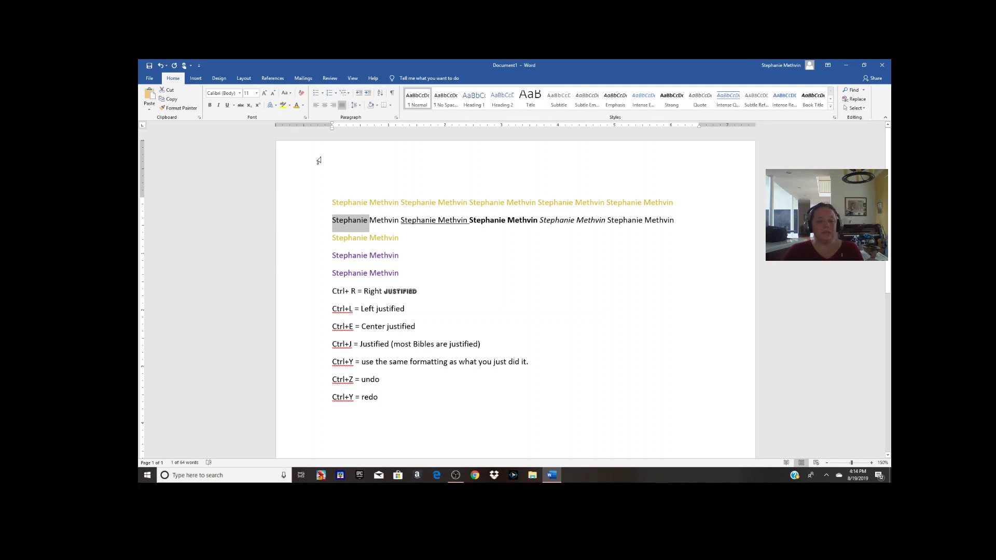
pyautogui.click(291, 93)
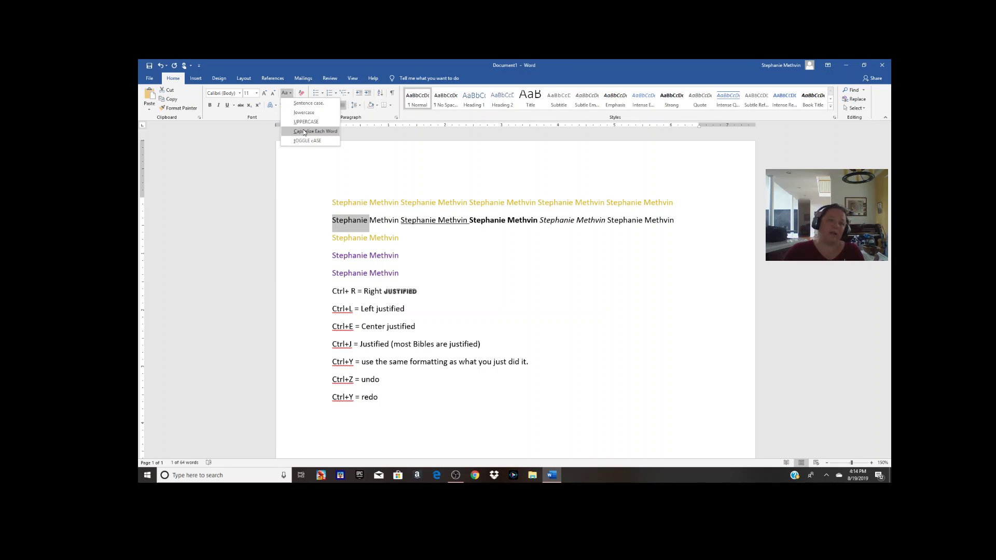
pyautogui.click(291, 95)
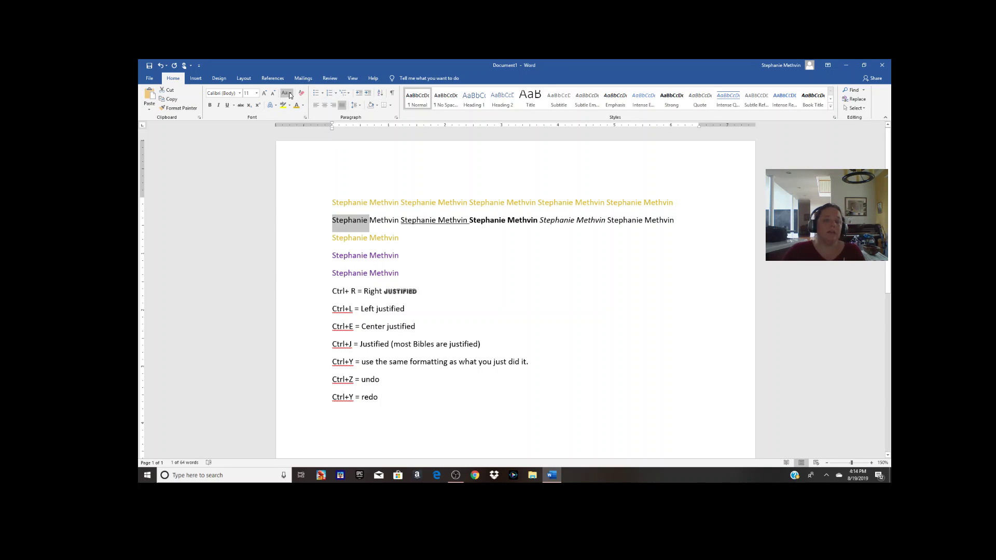
pyautogui.click(301, 202)
pyautogui.click(359, 266)
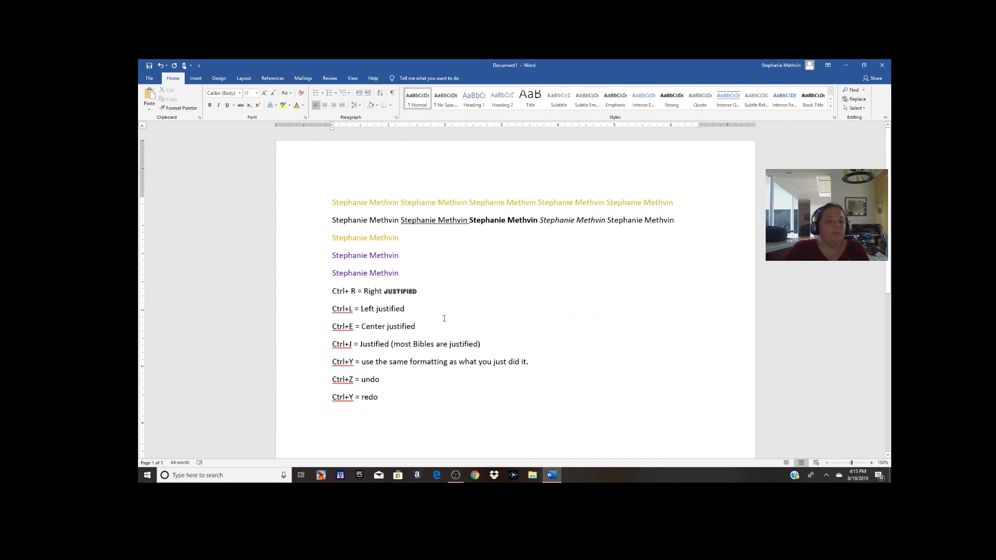
# Highlight the first 'Stephanie' on line 2 in yellow
pyautogui.doubleClick(348, 220)
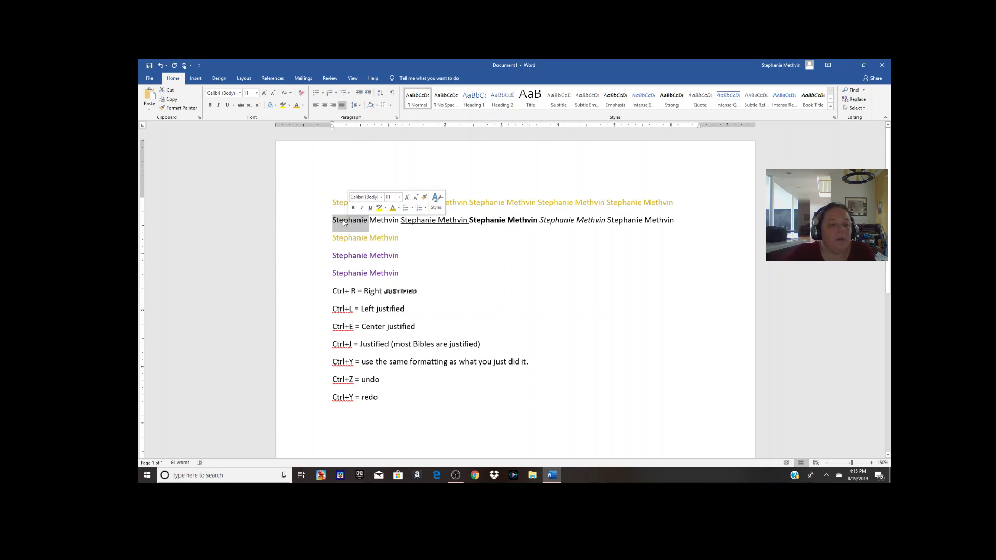
pyautogui.click(283, 106)
pyautogui.click(382, 222)
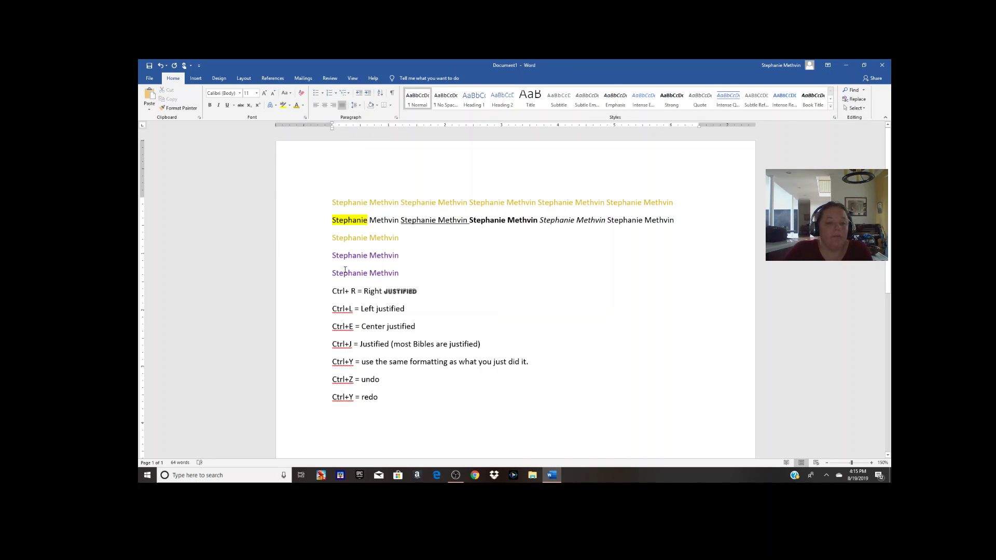
# Apply a black highlight to 'Stephanie' on the last purple name line
pyautogui.doubleClick(345, 270)
pyautogui.click(290, 106)
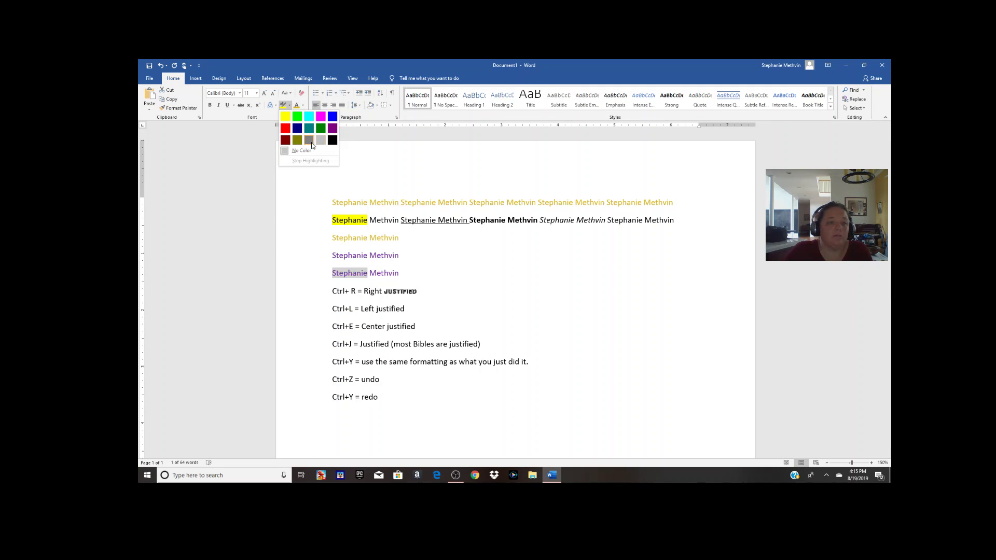
pyautogui.press('Escape')
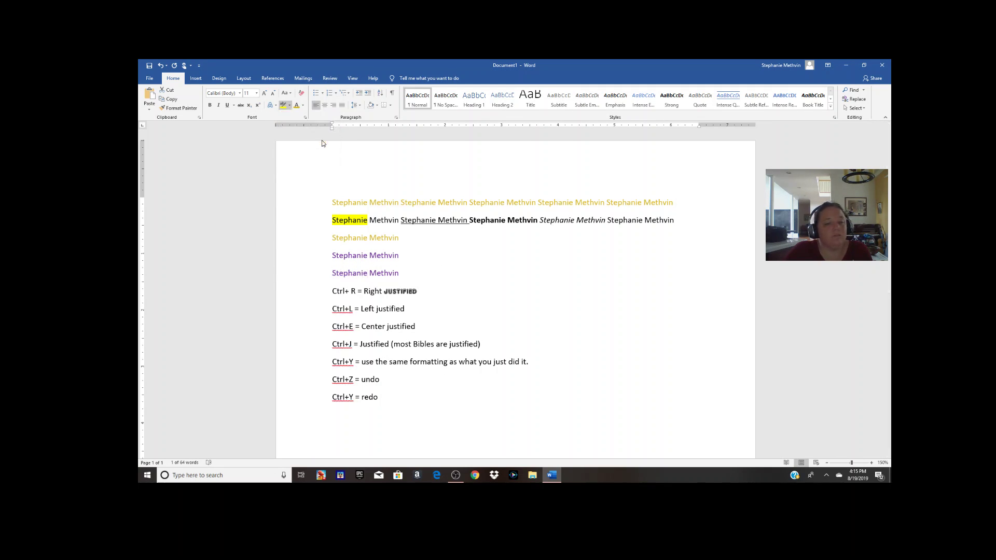
pyautogui.click(290, 106)
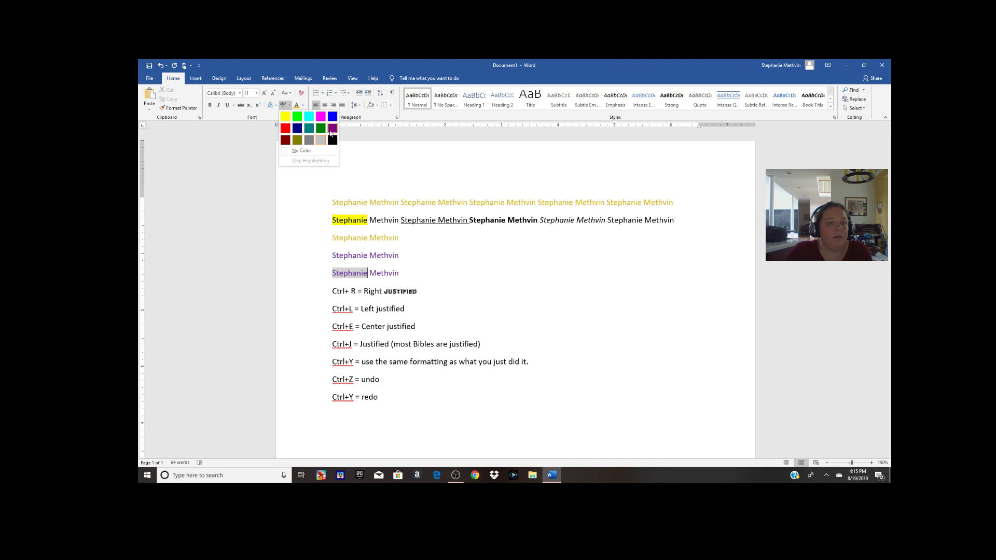
pyautogui.click(332, 140)
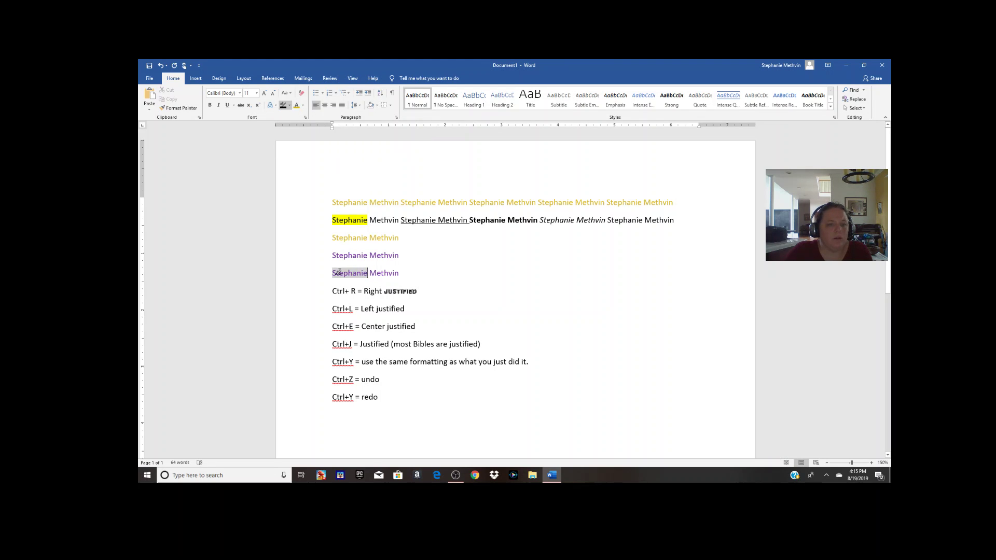
pyautogui.moveTo(333, 271); pyautogui.dragTo(377, 273)
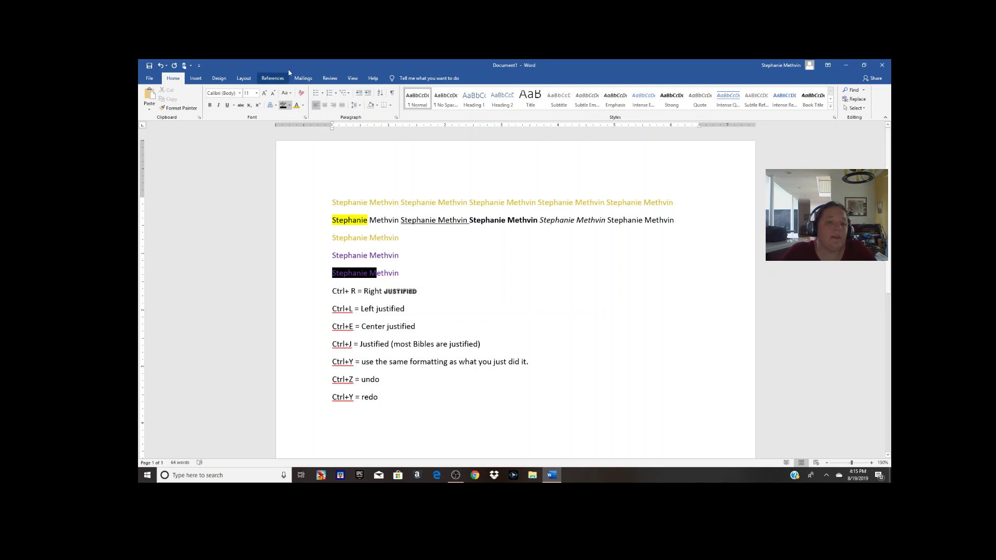
pyautogui.click(304, 106)
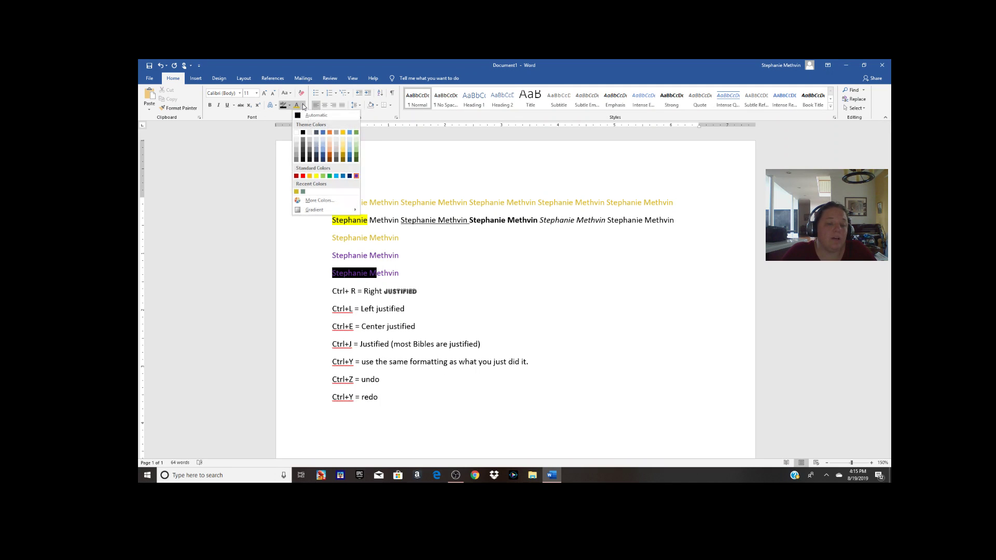
pyautogui.click(296, 131)
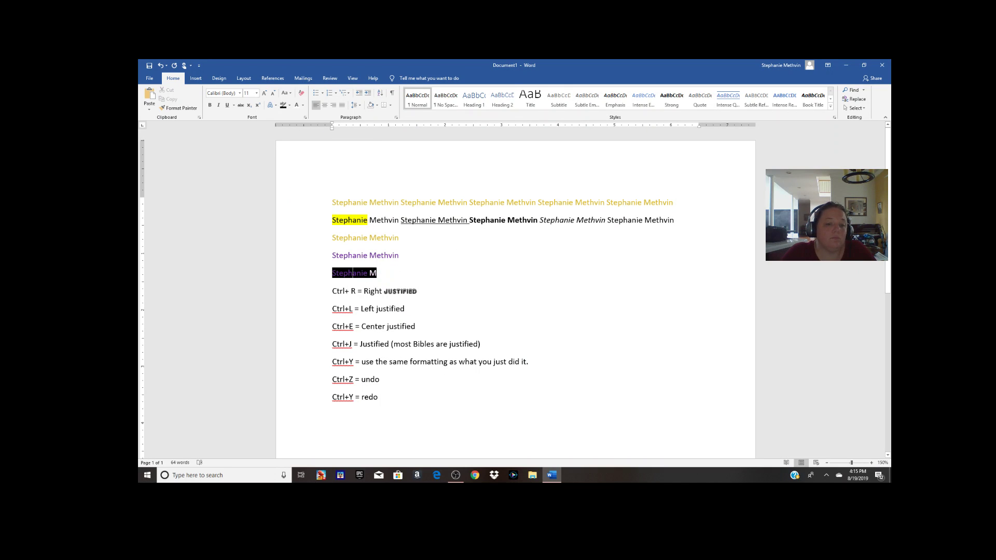
pyautogui.tripleClick(353, 272)
pyautogui.click(304, 106)
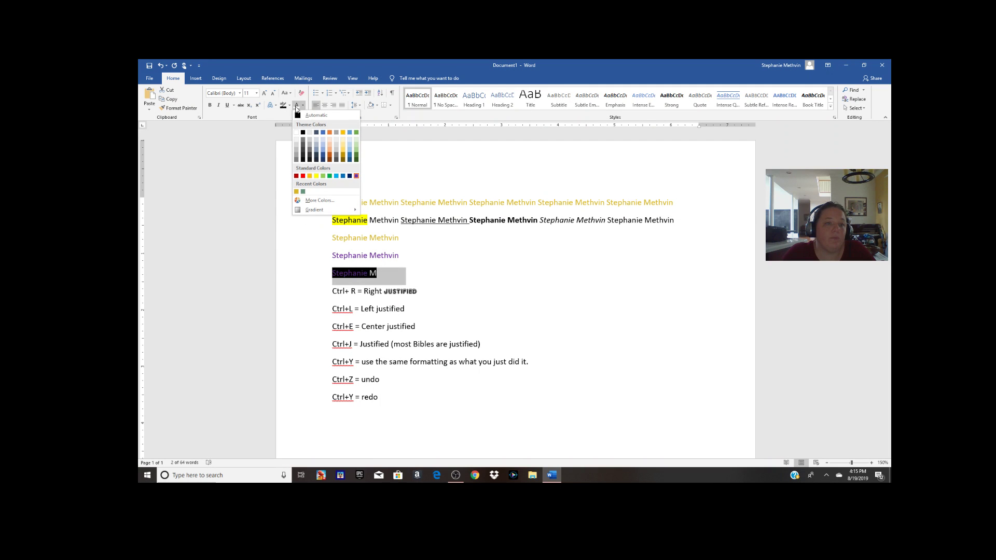
pyautogui.click(297, 131)
pyautogui.click(495, 305)
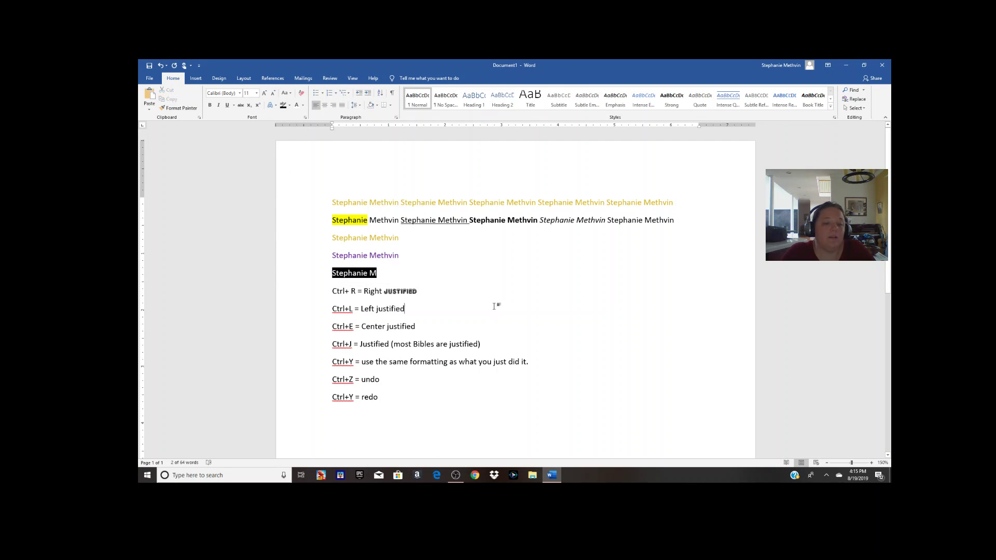
# Extend the black highlight over the rest of 'Methvin' on line 5
pyautogui.moveTo(381, 273); pyautogui.dragTo(406, 273)
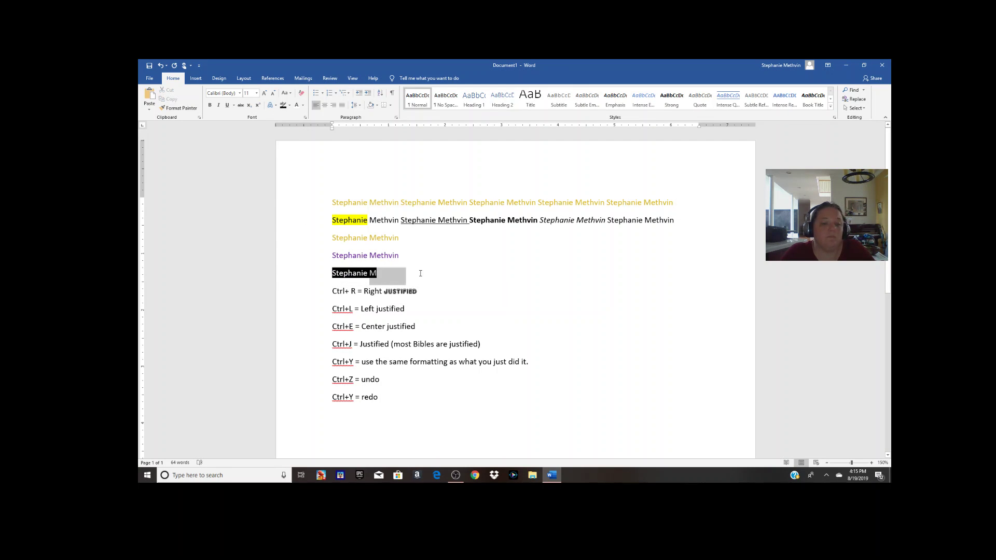
pyautogui.click(283, 105)
pyautogui.click(533, 331)
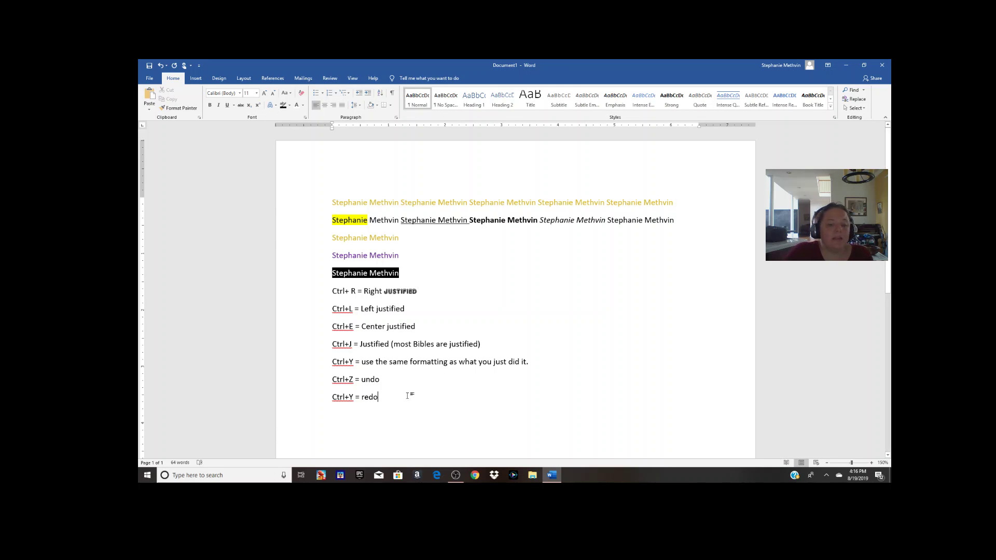
# Select all the document text and open the Paragraph dialog
pyautogui.moveTo(402, 409); pyautogui.dragTo(403, 90)
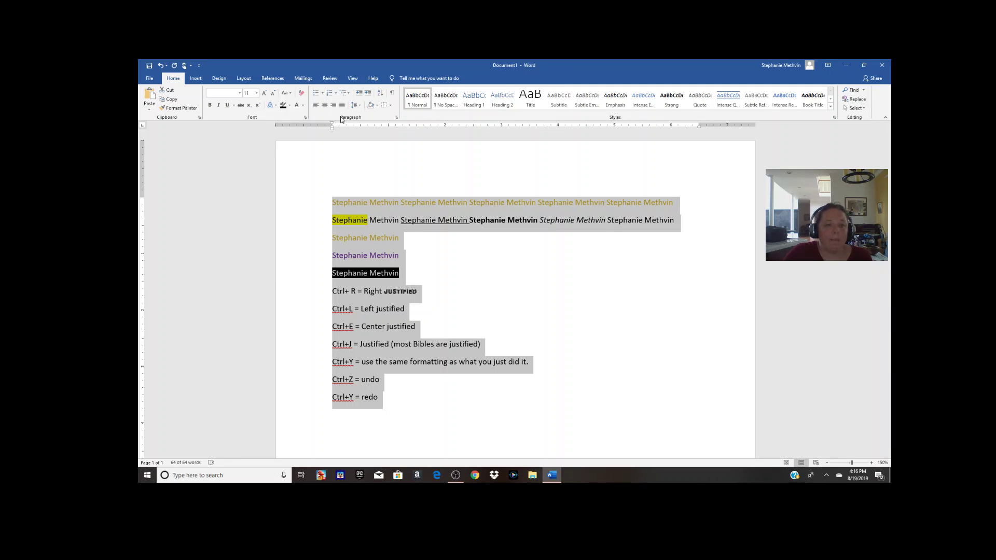
pyautogui.click(397, 118)
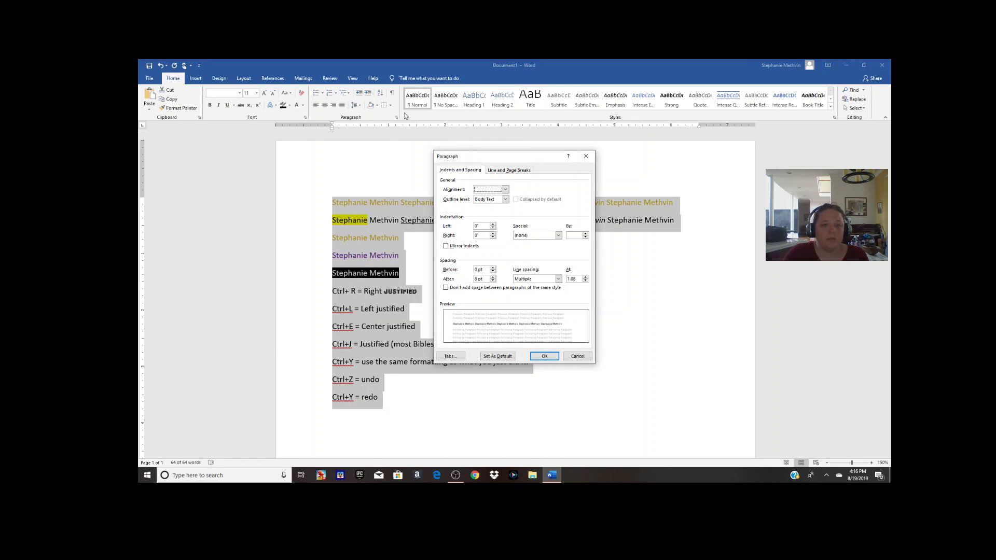
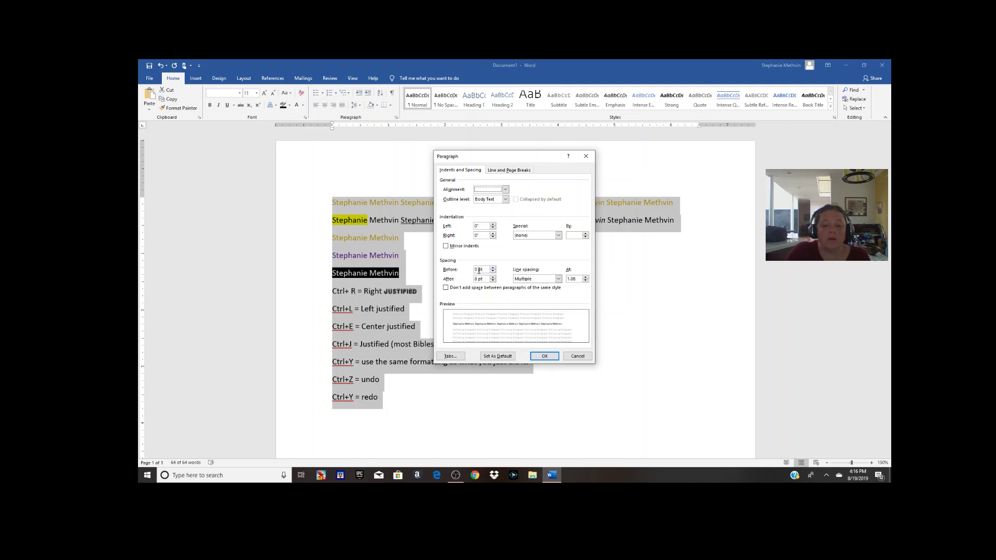
# Set paragraph spacing to 0 pt before and after, with triple line spacing
pyautogui.click(493, 268)
pyautogui.click(493, 268)
pyautogui.click(493, 268)
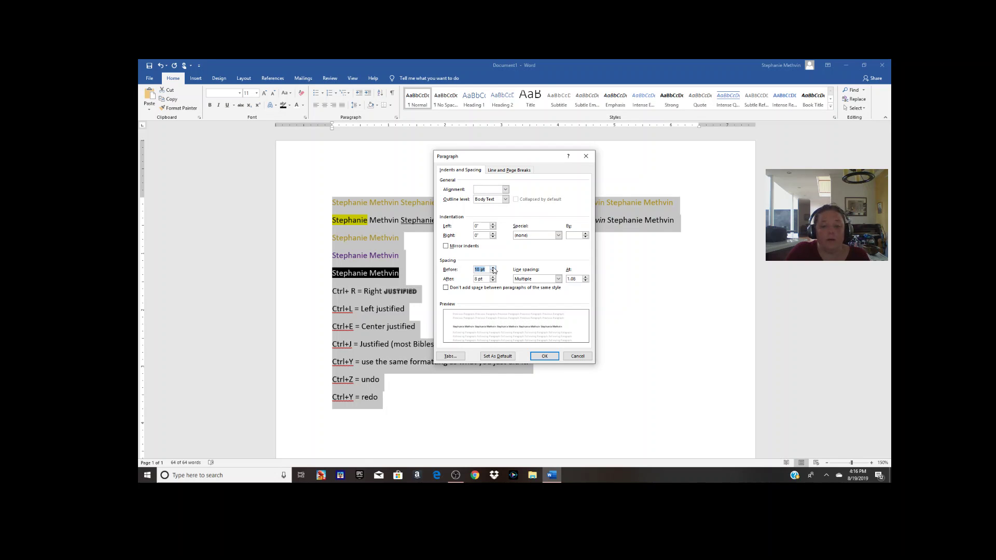
pyautogui.click(492, 272)
pyautogui.click(492, 272)
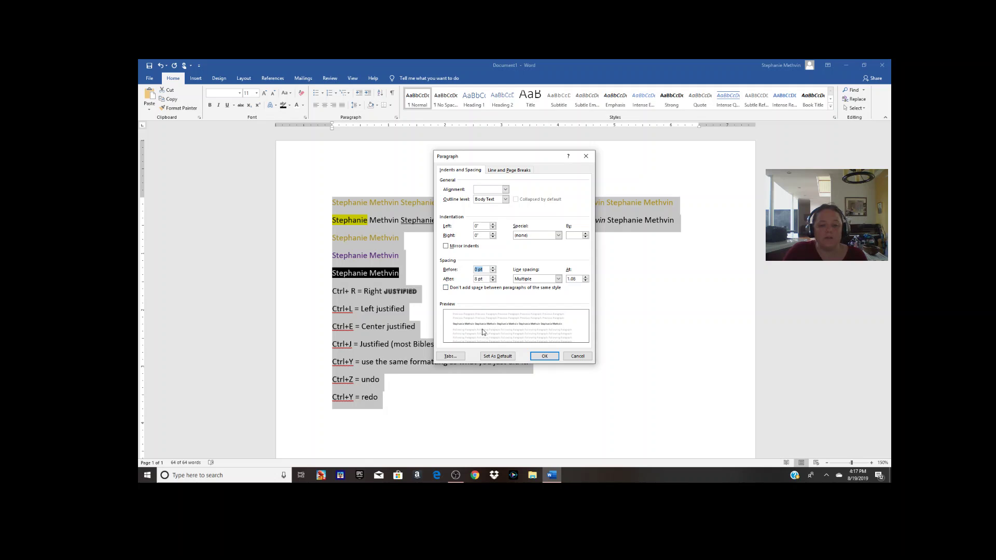
pyautogui.click(493, 277)
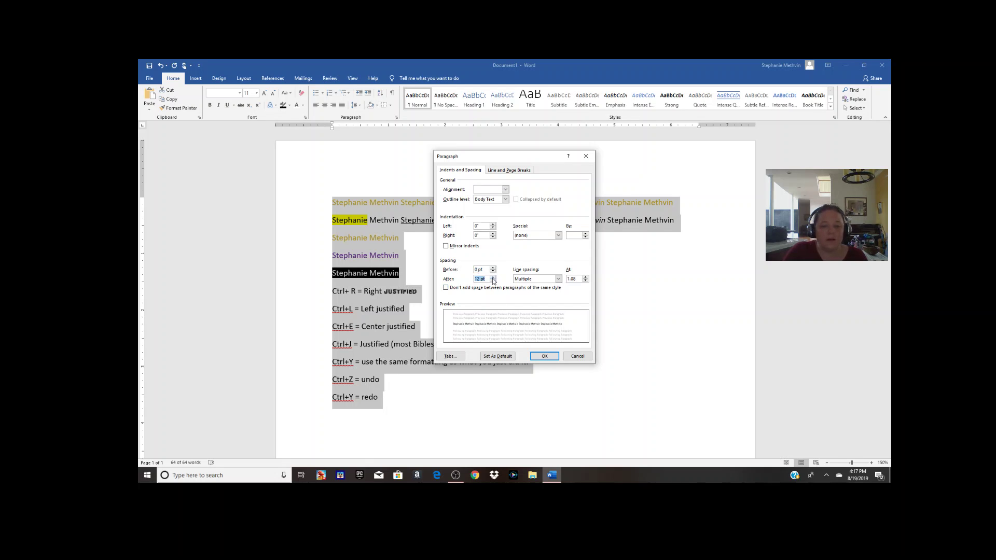
pyautogui.click(493, 277)
pyautogui.click(493, 277)
pyautogui.click(493, 277)
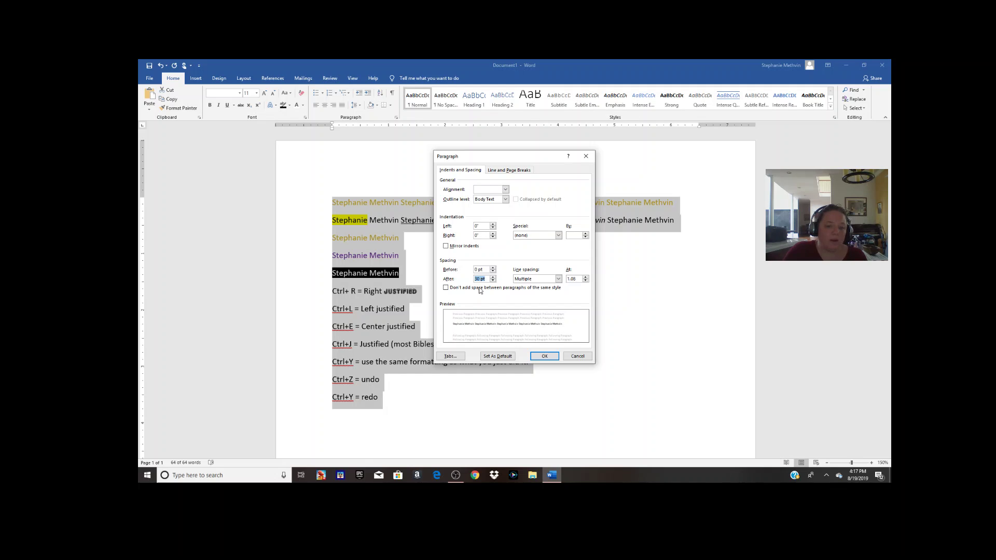
pyautogui.click(494, 268)
pyautogui.click(493, 268)
pyautogui.click(493, 268)
pyautogui.click(493, 267)
pyautogui.click(493, 267)
pyautogui.click(493, 268)
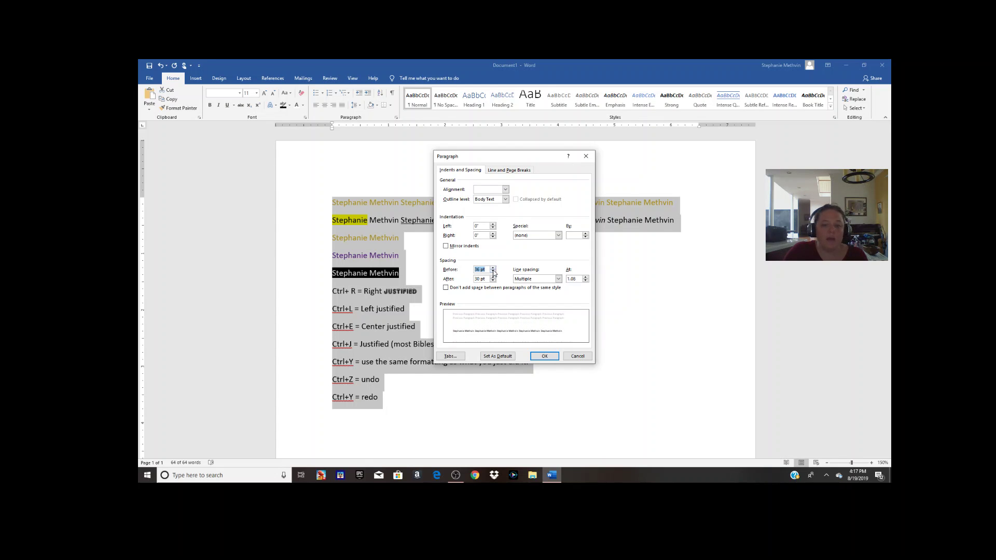
pyautogui.write('0')
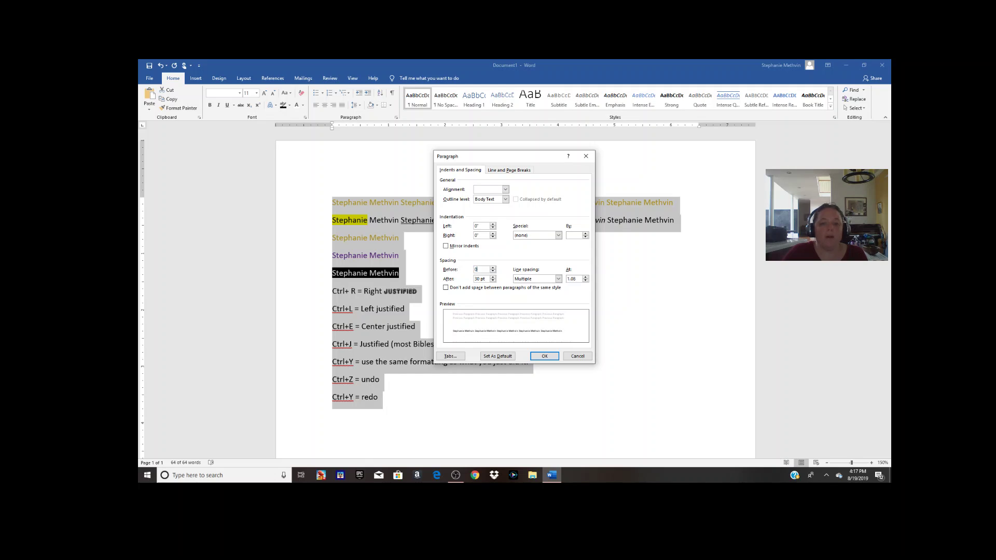
pyautogui.doubleClick(483, 280)
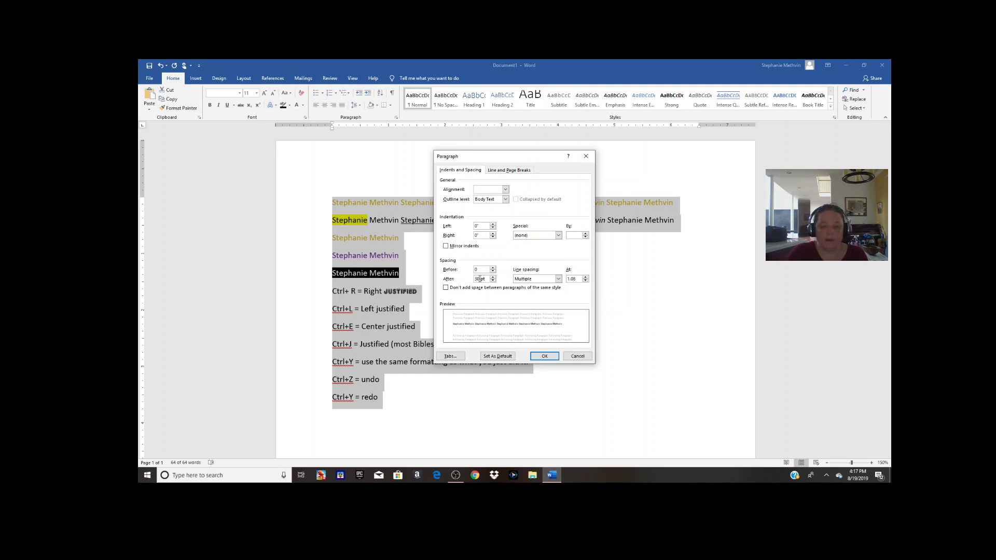
pyautogui.press('BackSpace')
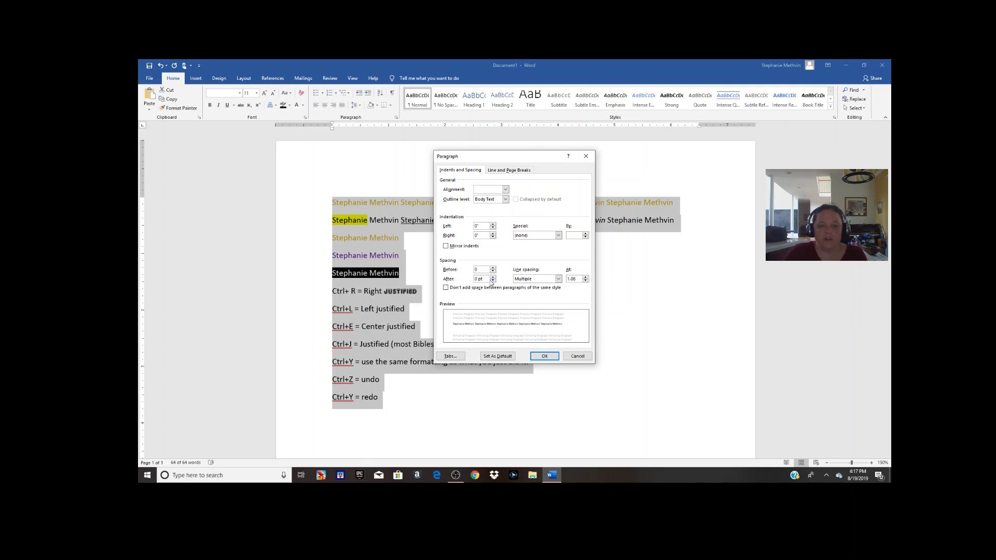
pyautogui.click(545, 279)
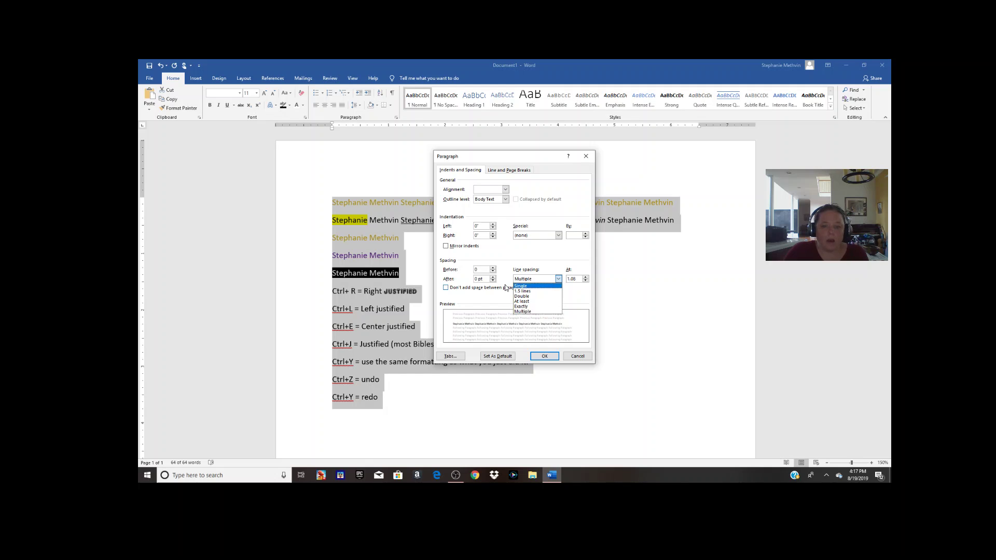
pyautogui.click(482, 279)
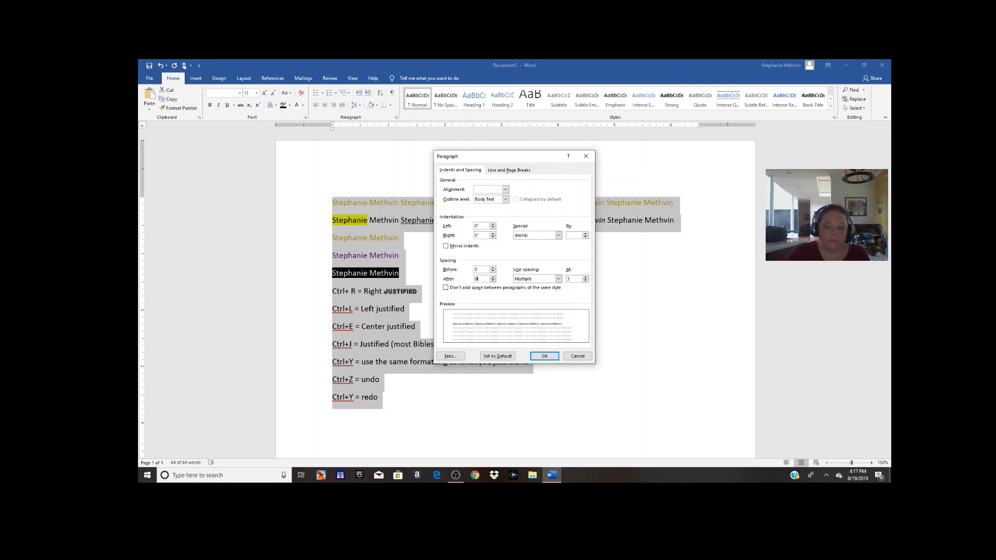
pyautogui.press('BackSpace')
pyautogui.press('BackSpace')
pyautogui.press('Delete')
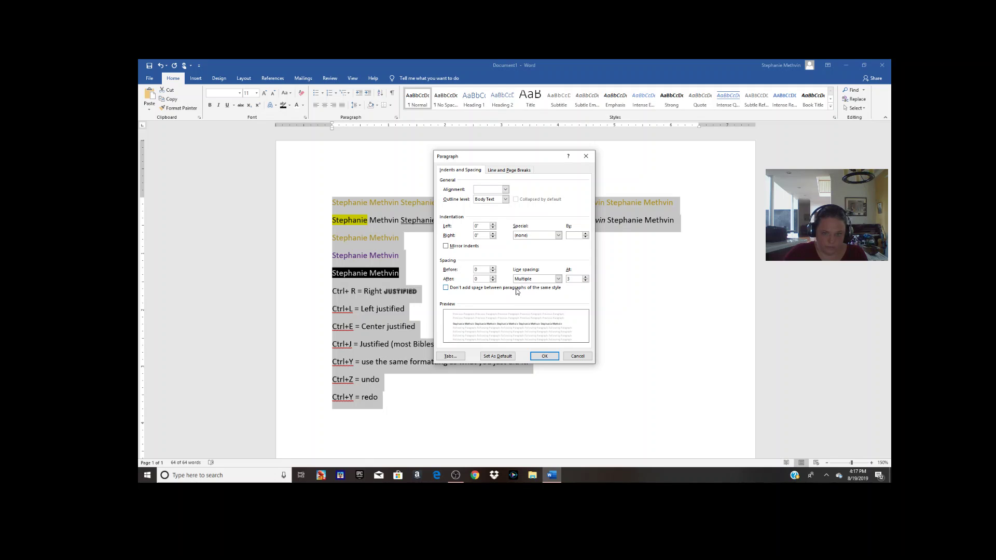
pyautogui.click(550, 357)
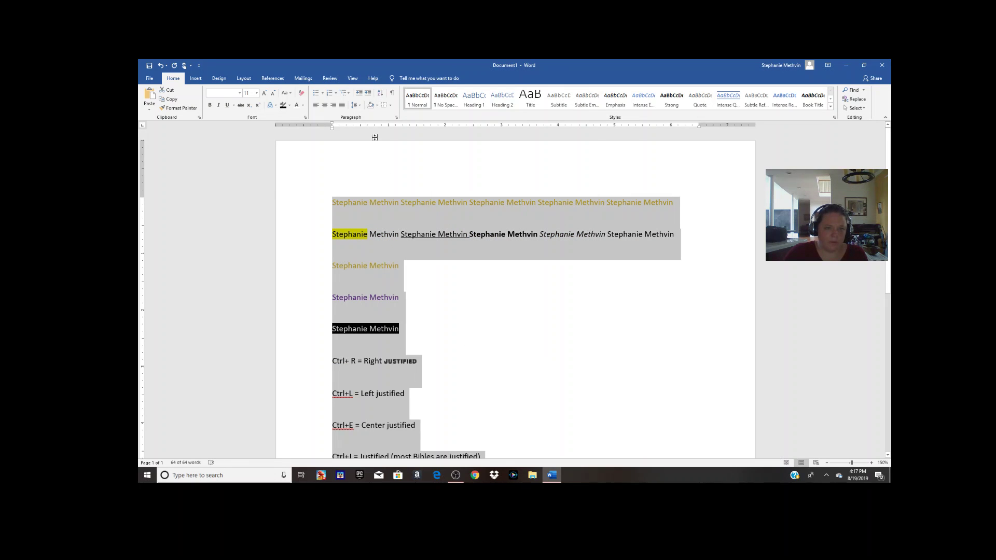
# Change the line spacing from triple to Single in the Paragraph dialog
pyautogui.click(396, 117)
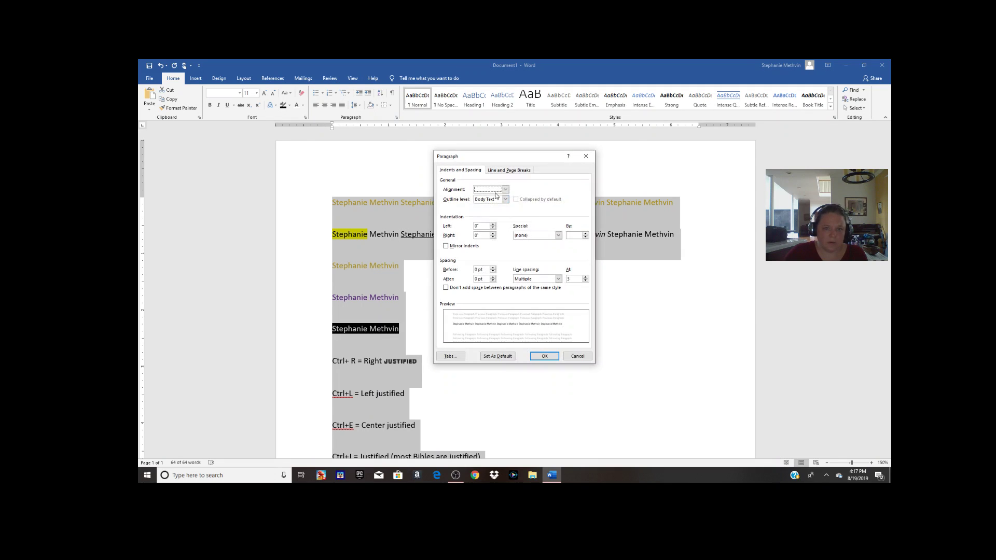
pyautogui.click(559, 279)
pyautogui.click(541, 286)
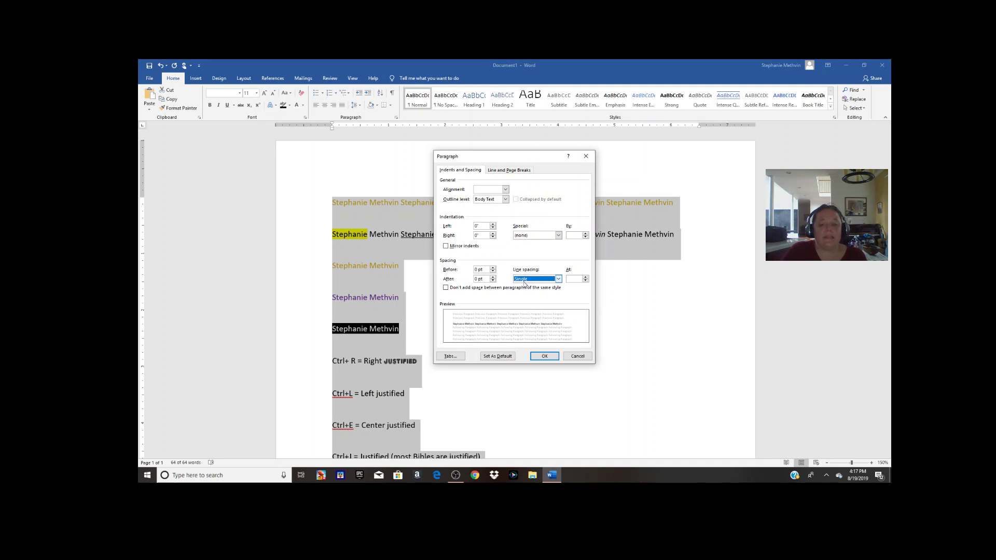
pyautogui.click(545, 356)
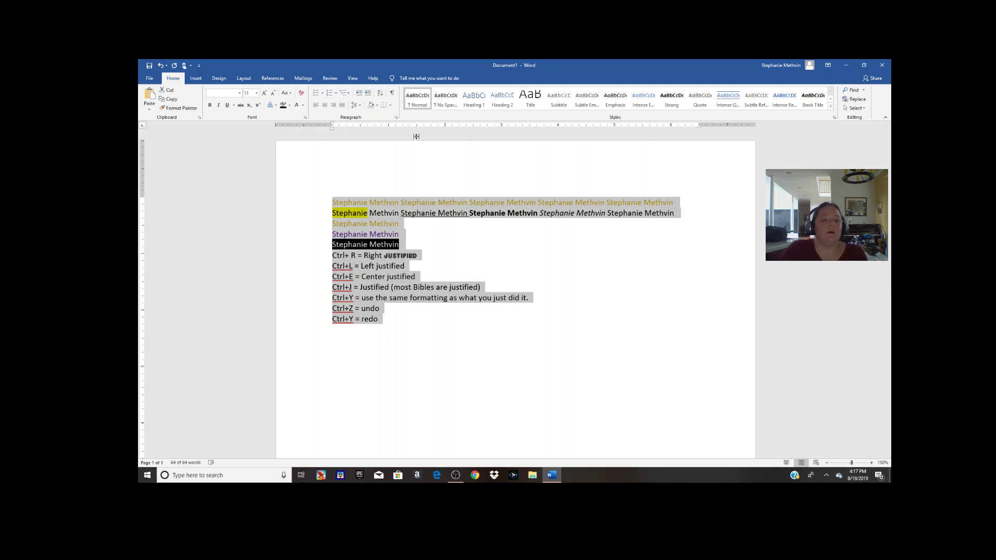
# Set the whole document's line spacing to Double in the Paragraph dialog
pyautogui.click(396, 118)
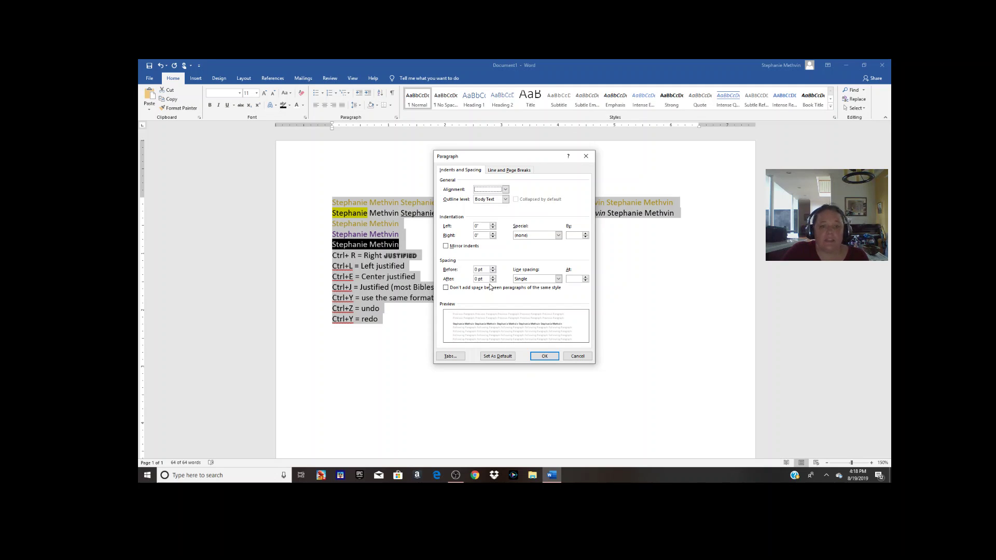
pyautogui.click(445, 290)
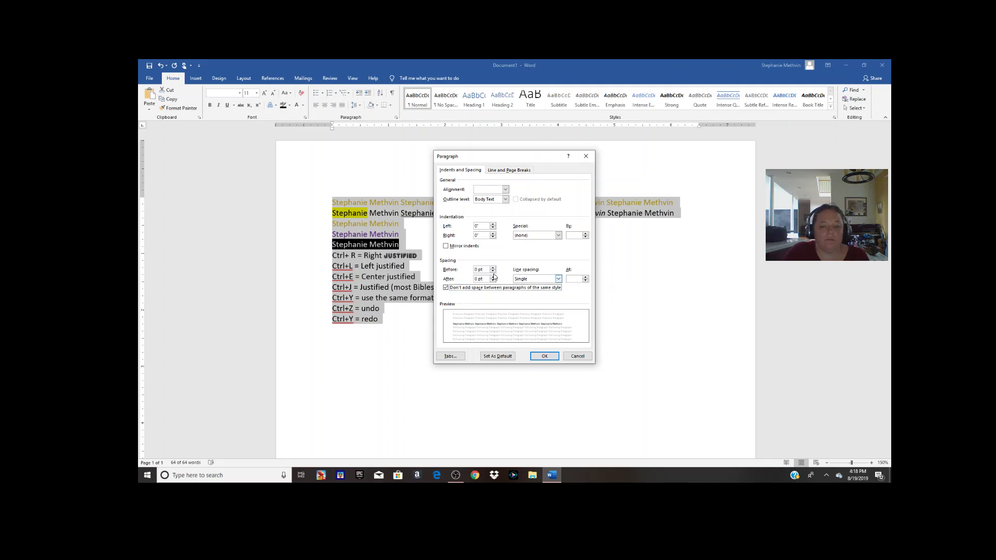
pyautogui.click(524, 289)
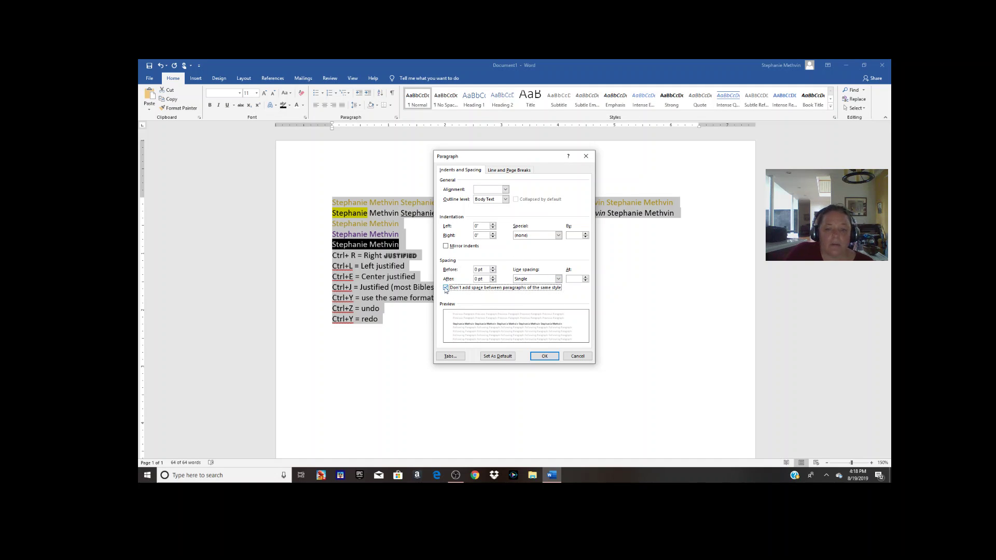
pyautogui.click(558, 279)
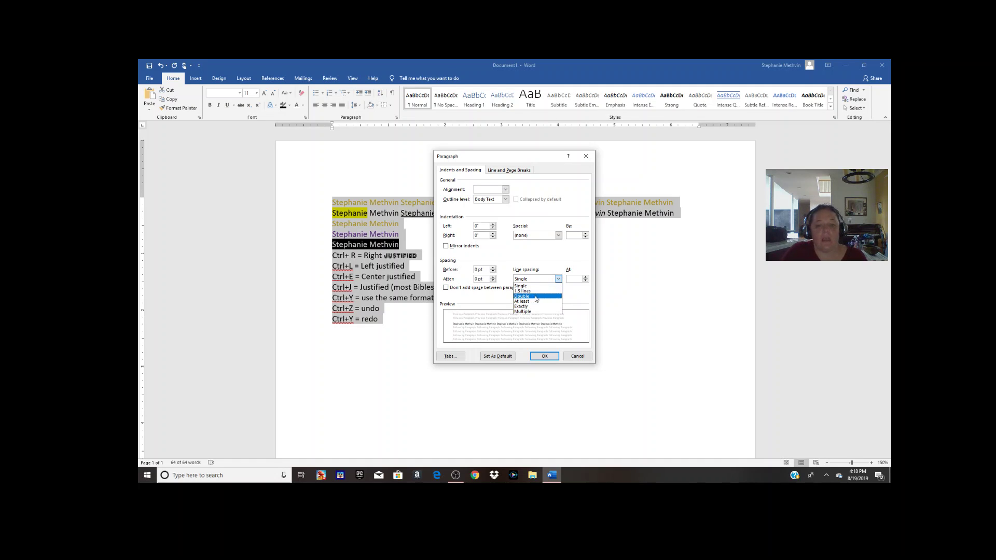
pyautogui.click(575, 293)
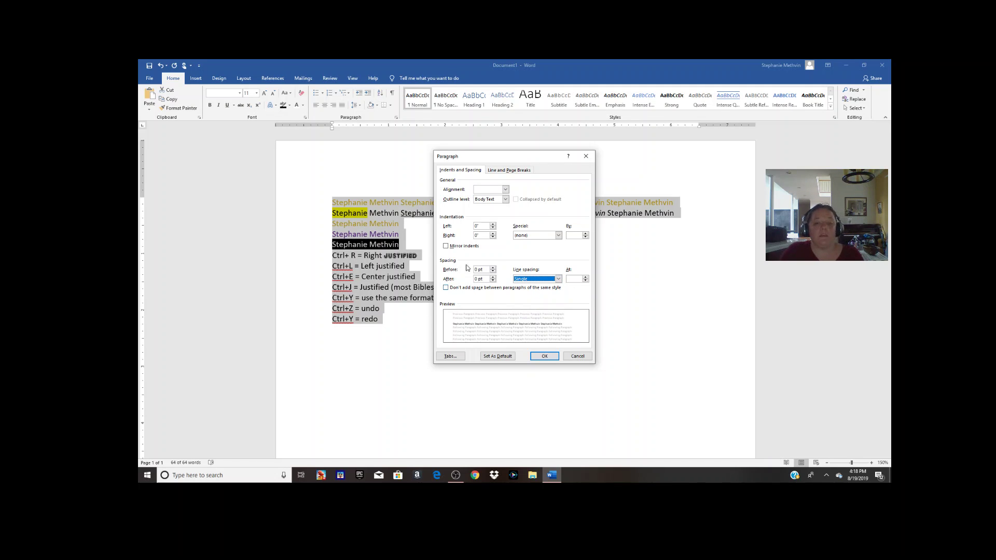
pyautogui.click(559, 279)
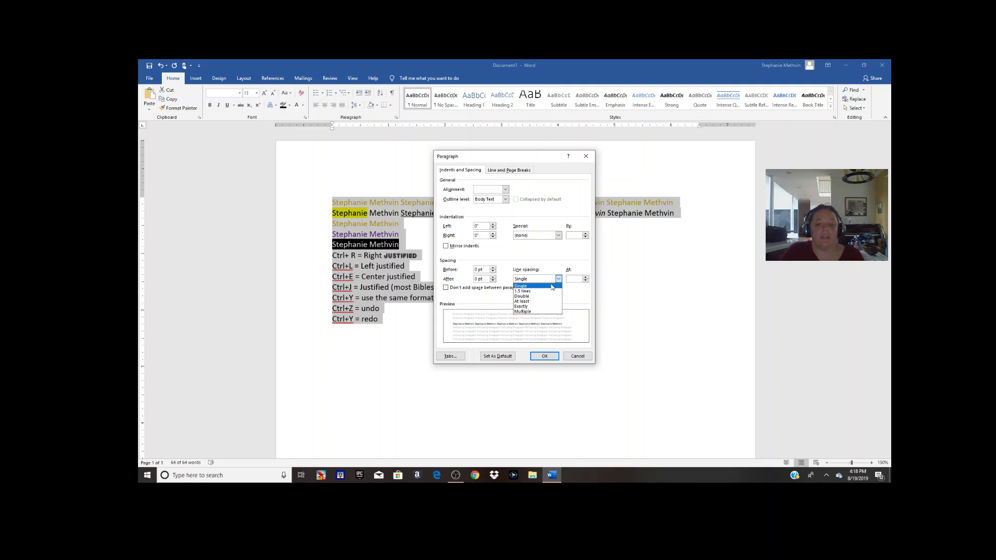
pyautogui.click(531, 296)
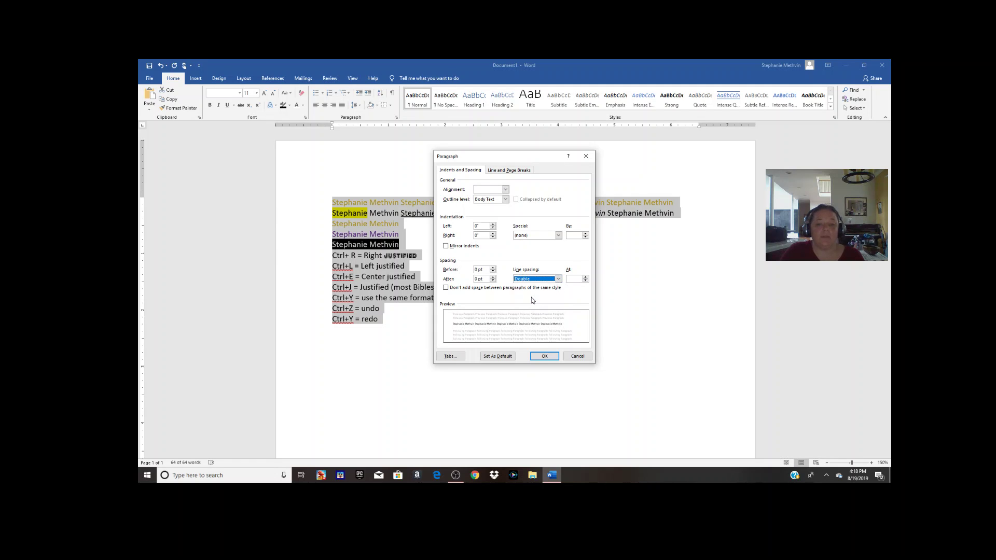
pyautogui.click(544, 356)
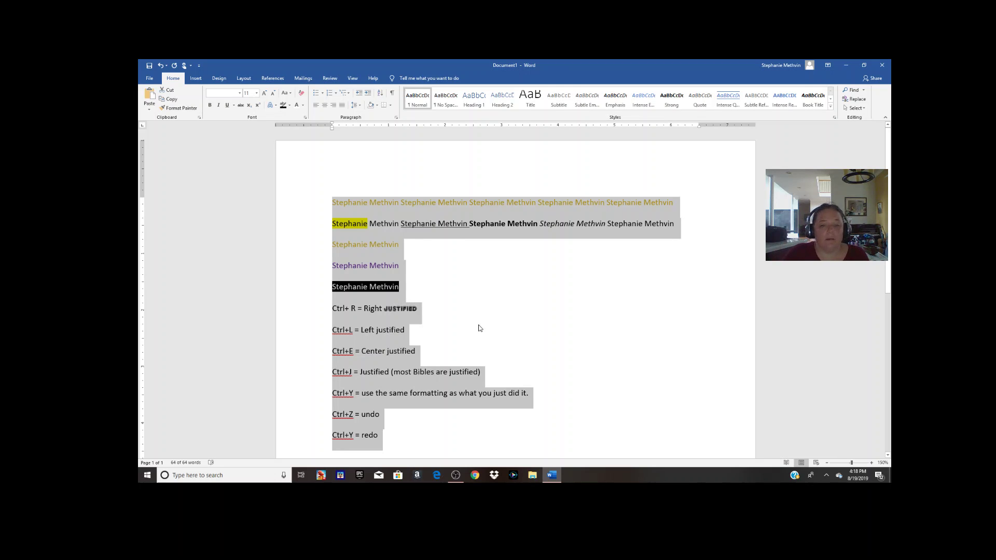
# Change the document's line spacing from Double back to 1.0
pyautogui.scroll(-1, 478, 328)
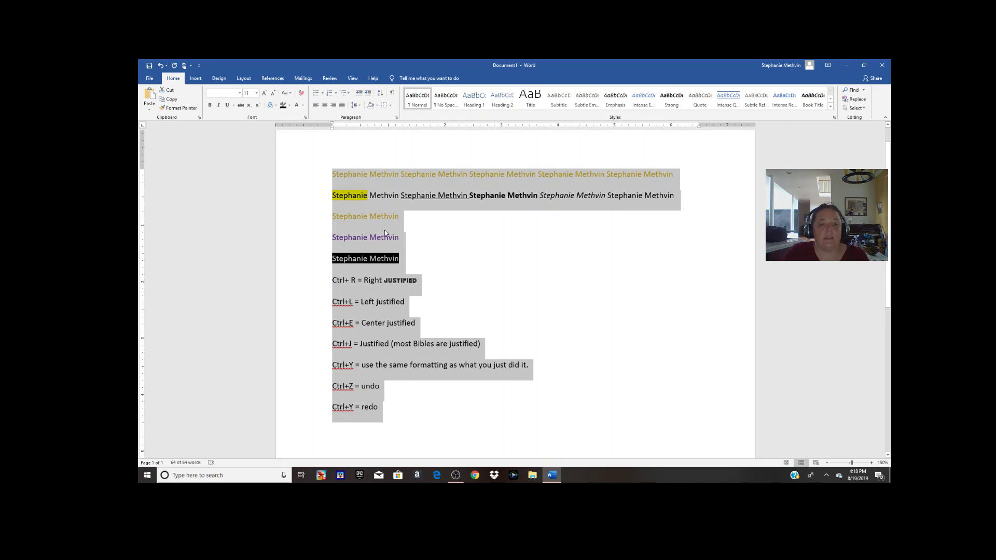
pyautogui.click(396, 117)
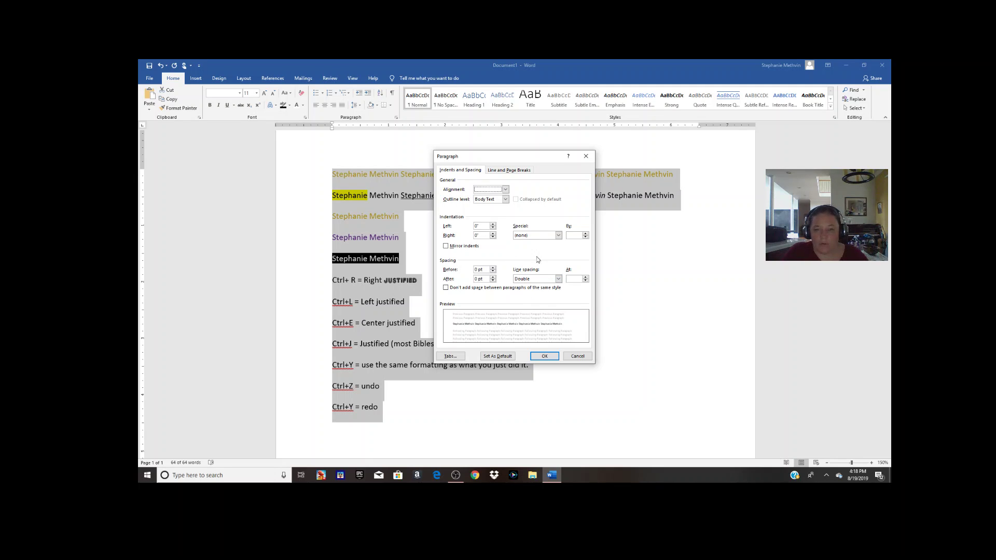
pyautogui.click(545, 357)
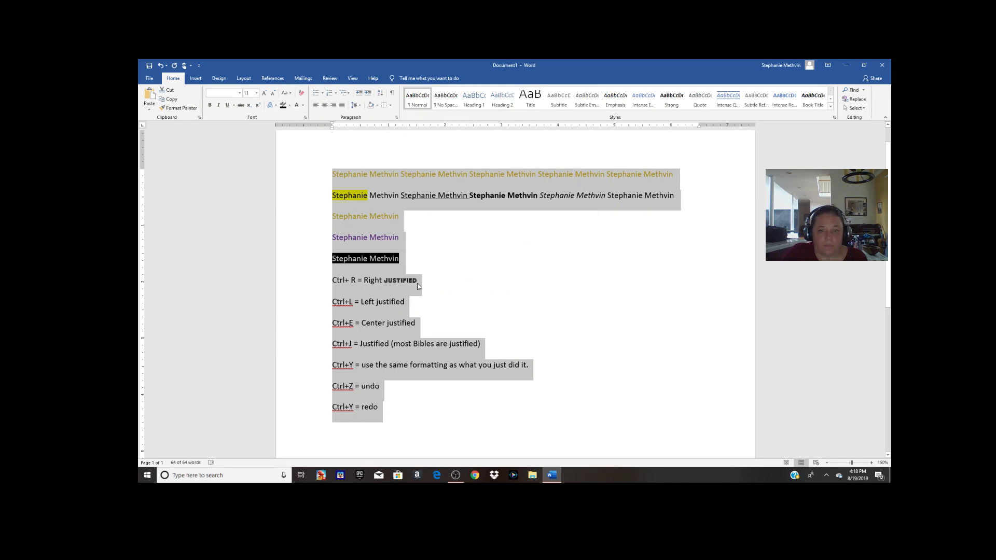
pyautogui.click(360, 106)
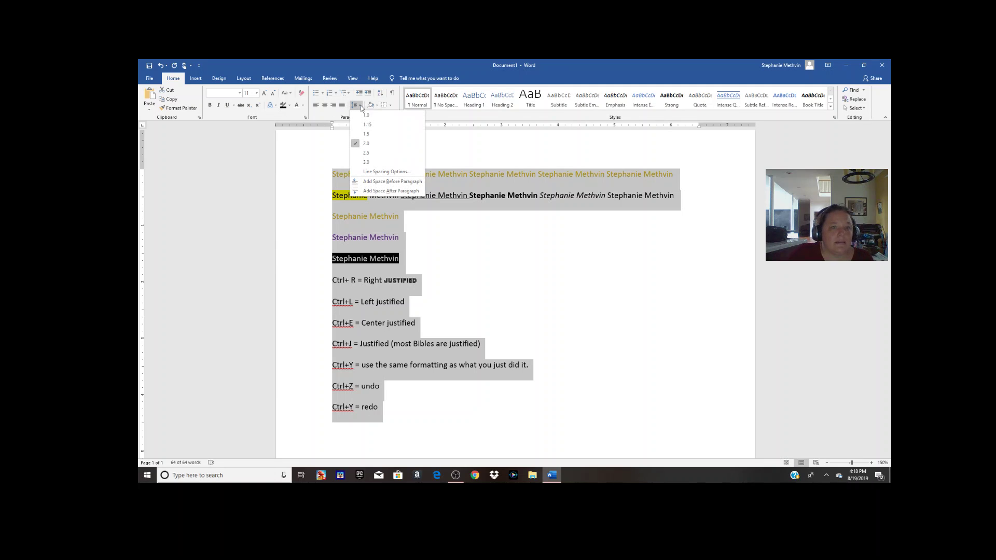
pyautogui.click(360, 105)
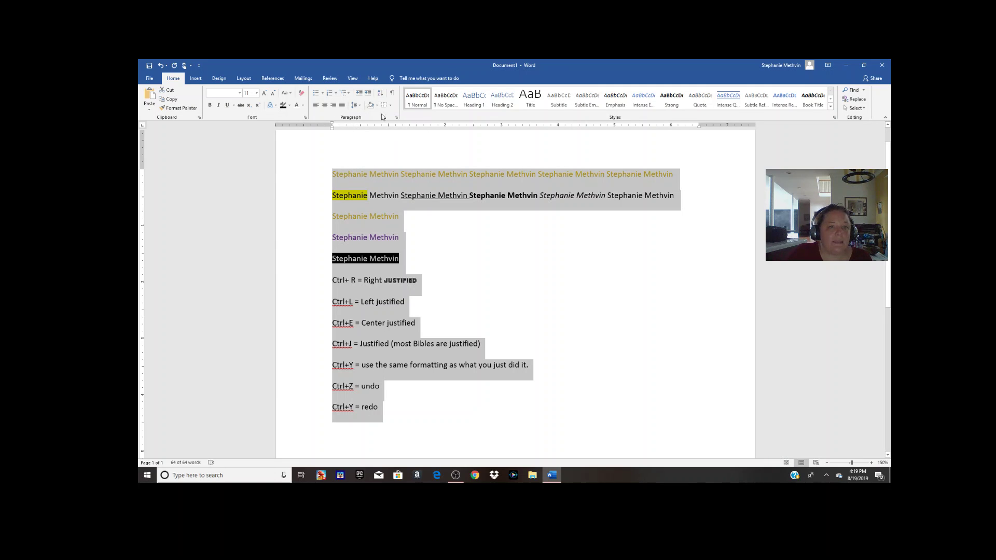
pyautogui.click(354, 105)
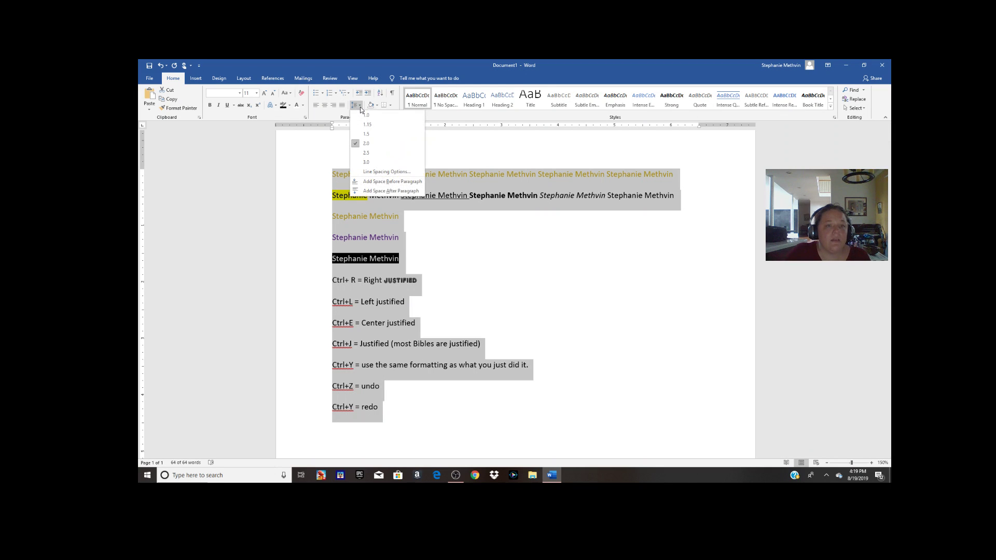
pyautogui.click(373, 172)
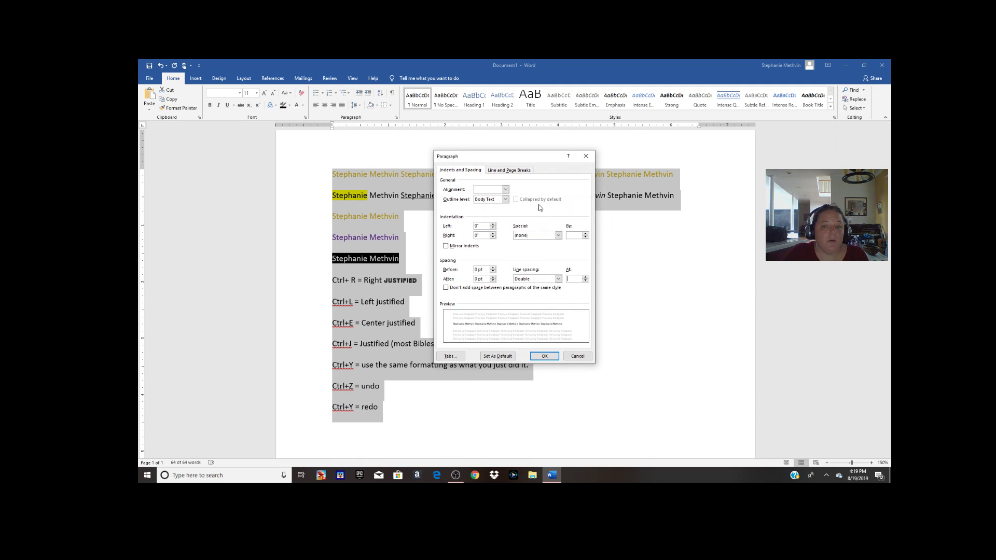
pyautogui.click(577, 356)
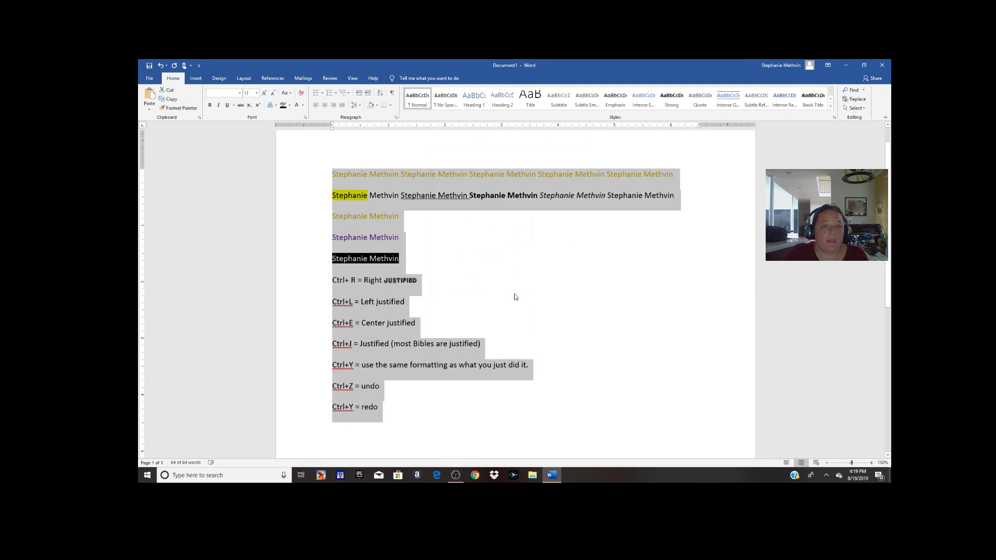
pyautogui.click(360, 106)
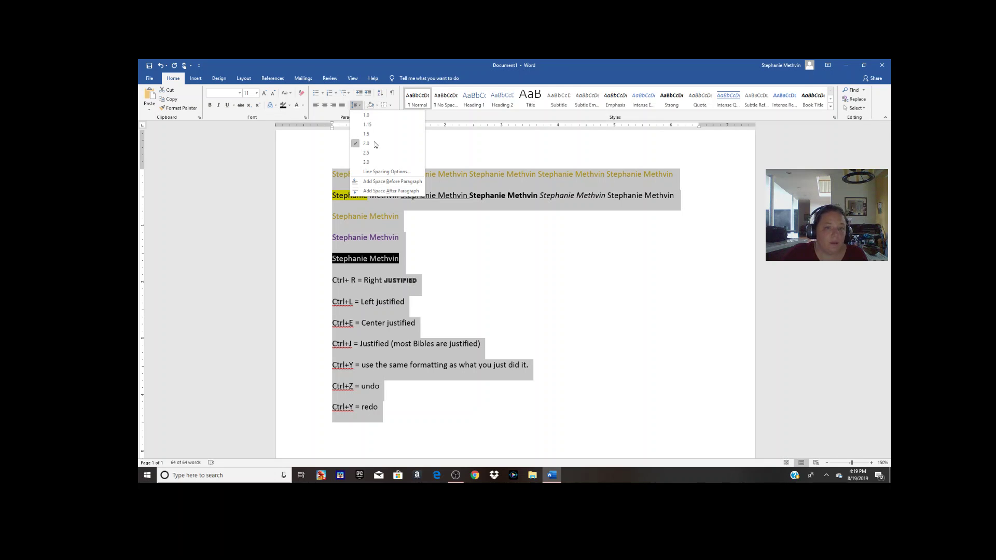
pyautogui.click(368, 115)
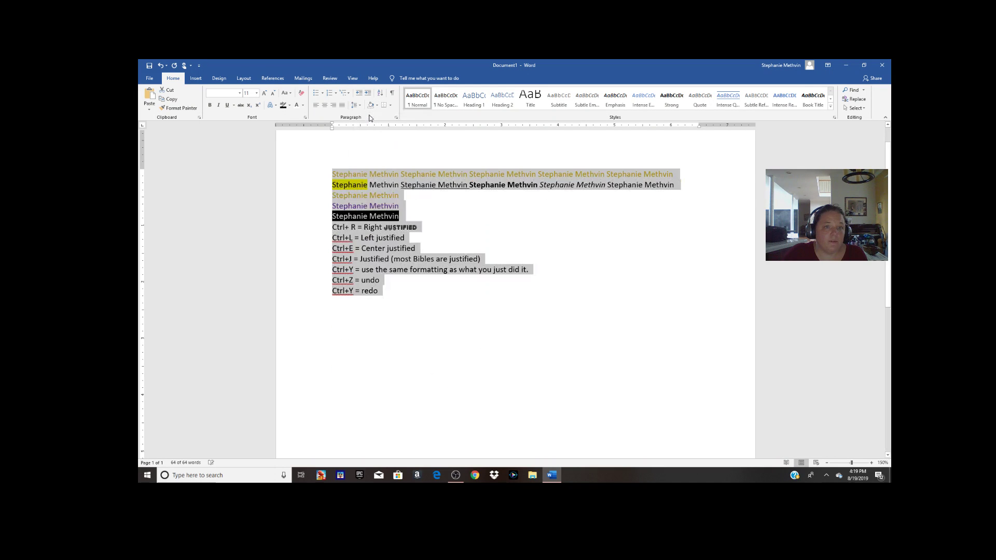
# Deselect the text, open the Clipboard pane, and select the word 'formatting'
pyautogui.click(447, 304)
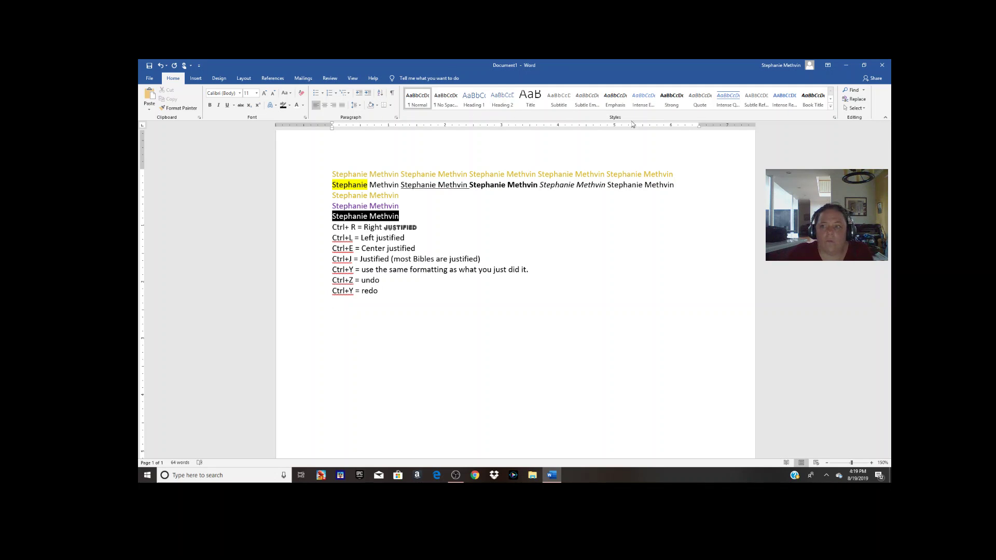
pyautogui.click(200, 118)
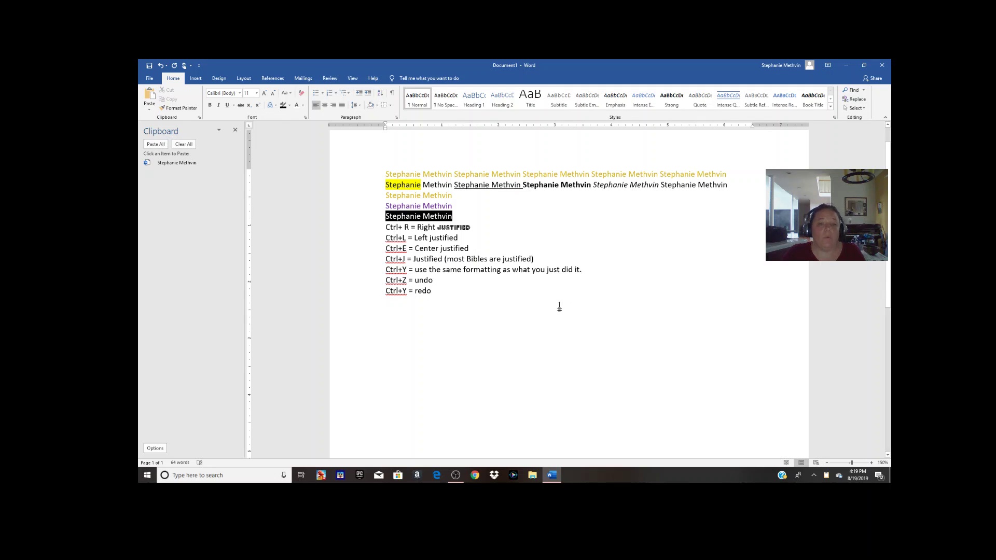
pyautogui.doubleClick(486, 270)
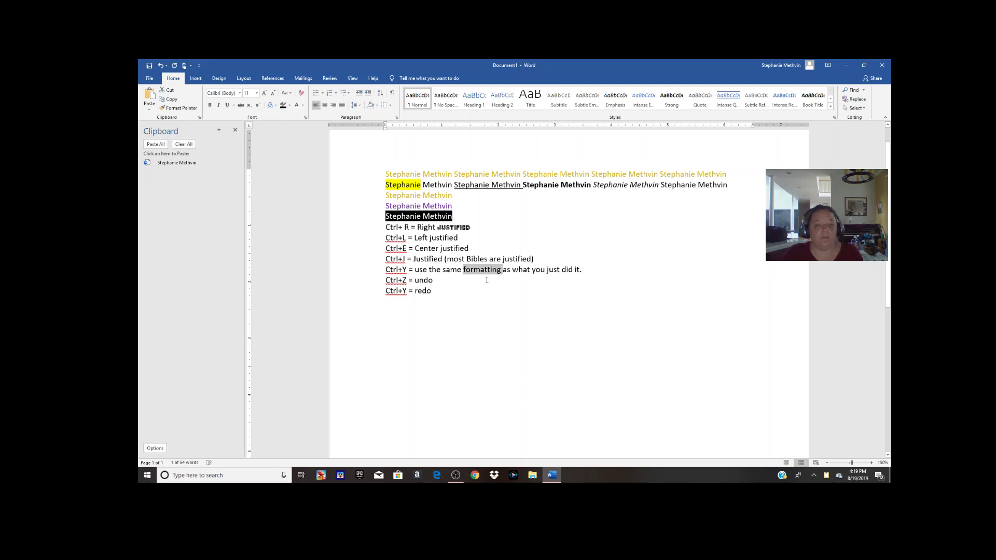
# Add a new line below the black name line with Automatic font colour and no highlight
pyautogui.click(477, 217)
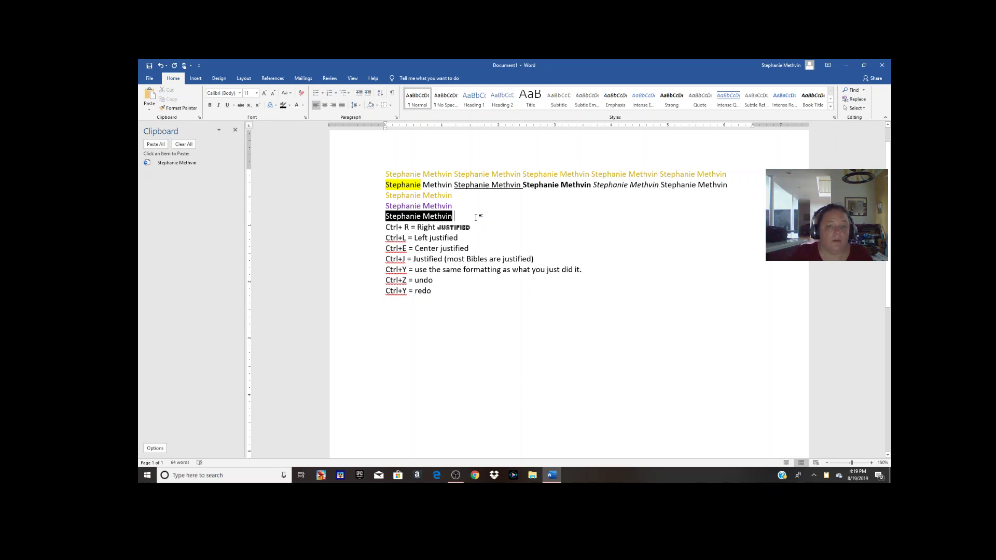
pyautogui.press('Return')
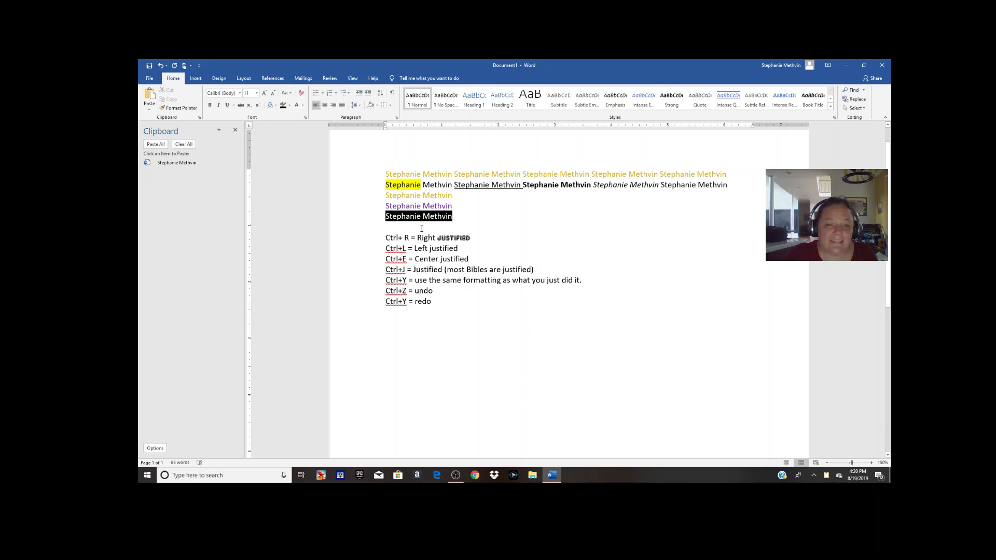
pyautogui.moveTo(425, 228); pyautogui.dragTo(383, 228)
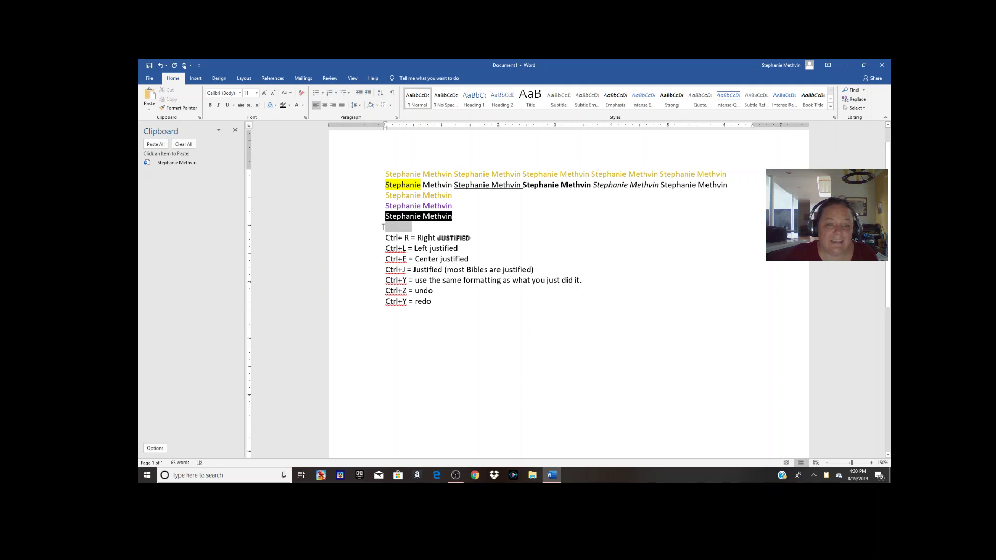
pyautogui.click(303, 105)
pyautogui.click(301, 116)
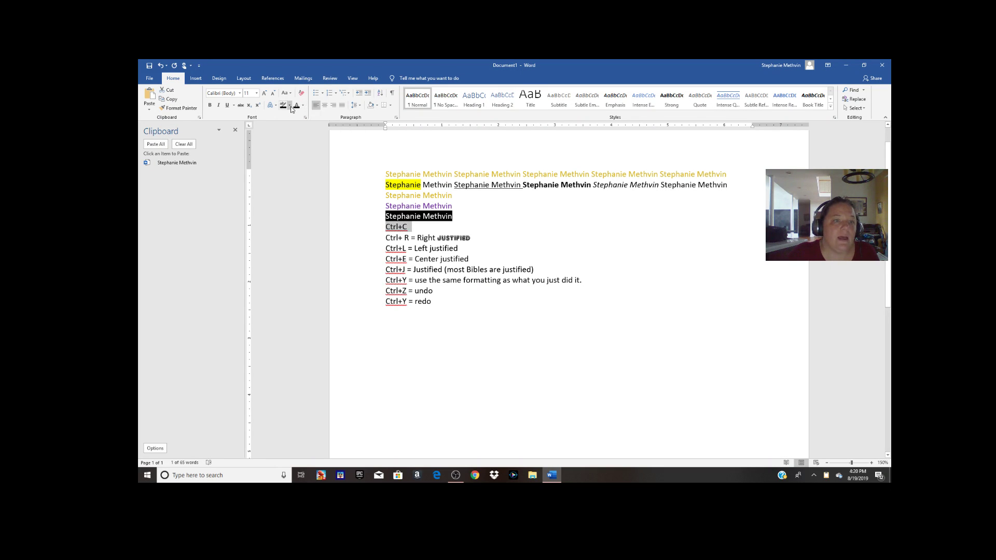
pyautogui.click(289, 105)
pyautogui.click(421, 228)
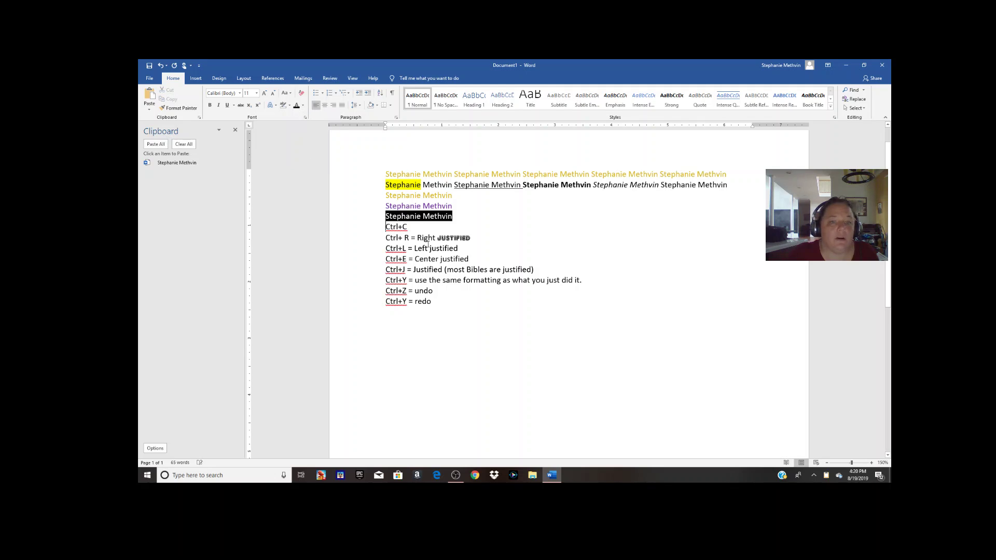
# Type 'Ctrl+C = Copy to clipboard', 'Ctrl+X = Cut to clipboard' and 'Ctrl+V = Paste from clipboard'
pyautogui.write('=')
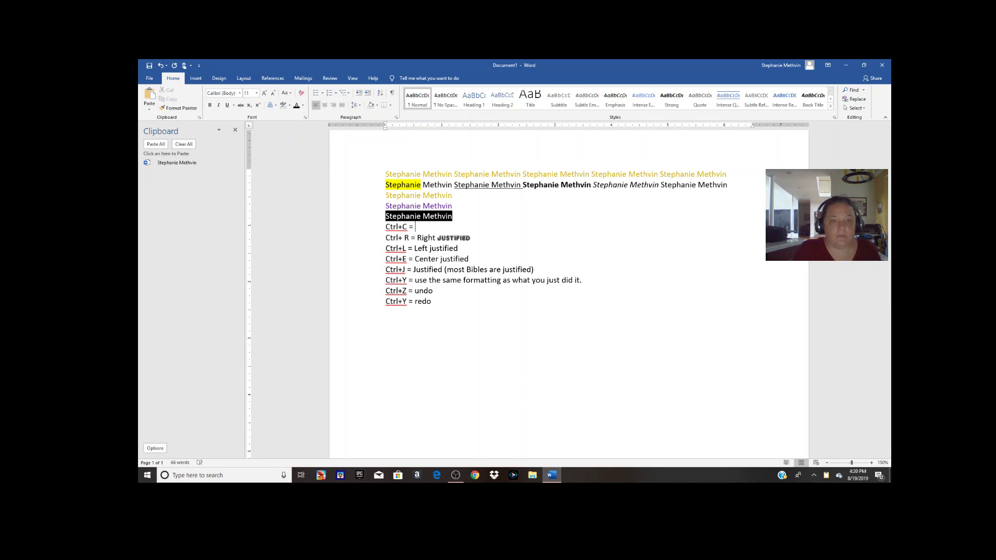
pyautogui.write(' Copy')
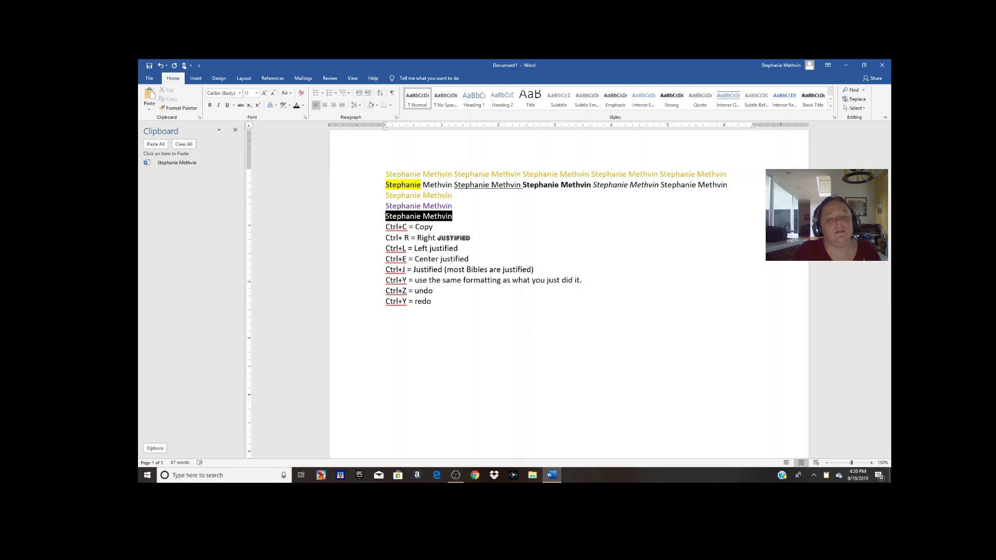
pyautogui.write(' to clipboard')
pyautogui.write('trl+')
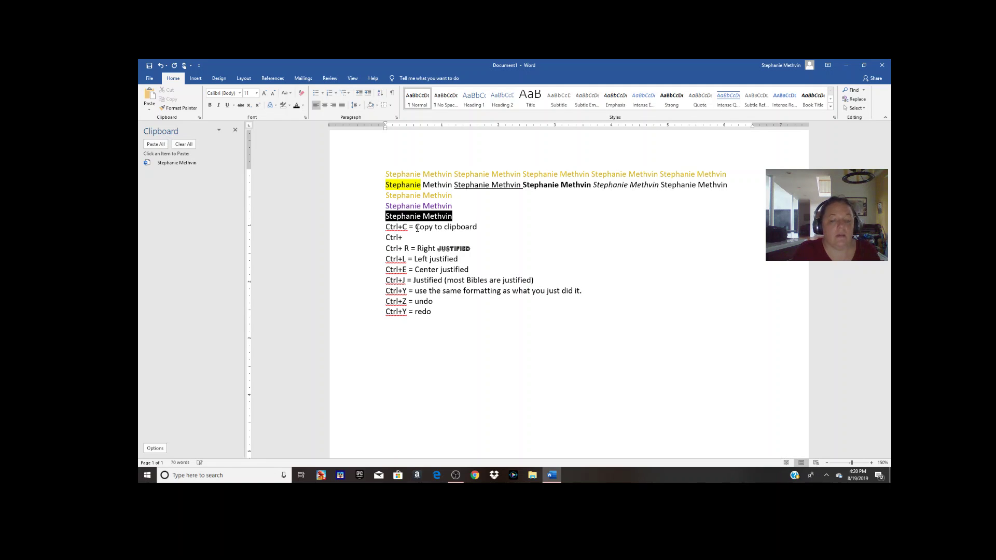
pyautogui.write('X = Cut to clipboard')
pyautogui.press('Return')
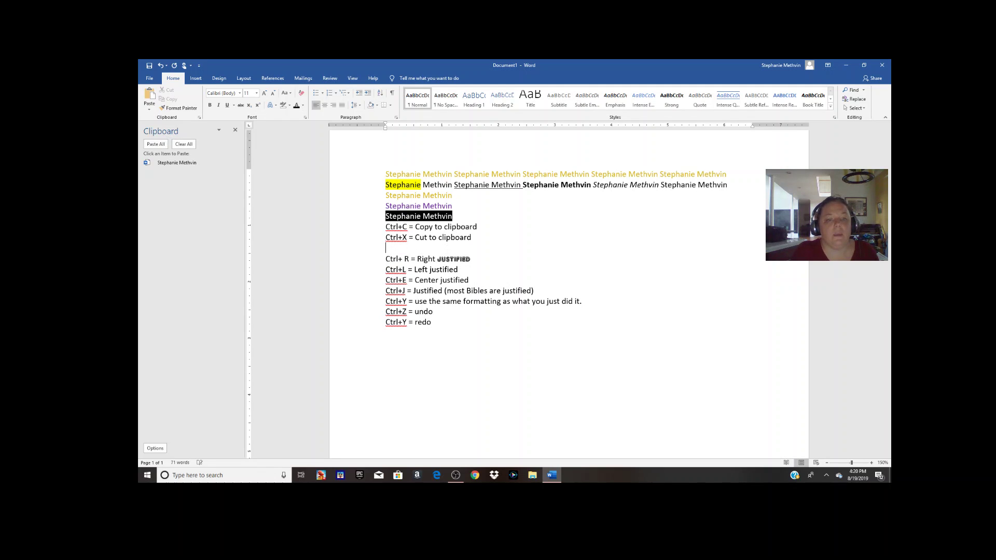
pyautogui.write('Ctrl+V ')
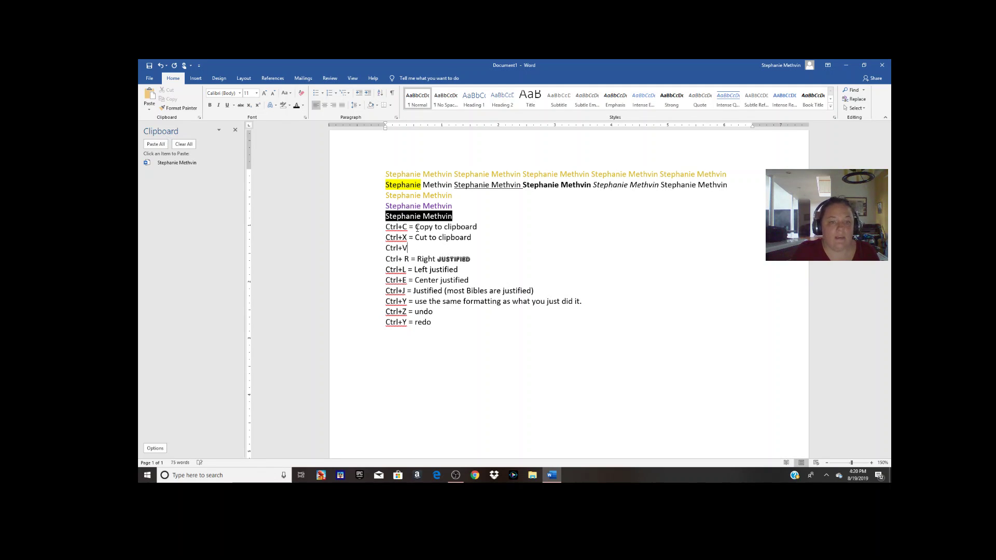
pyautogui.write('= ')
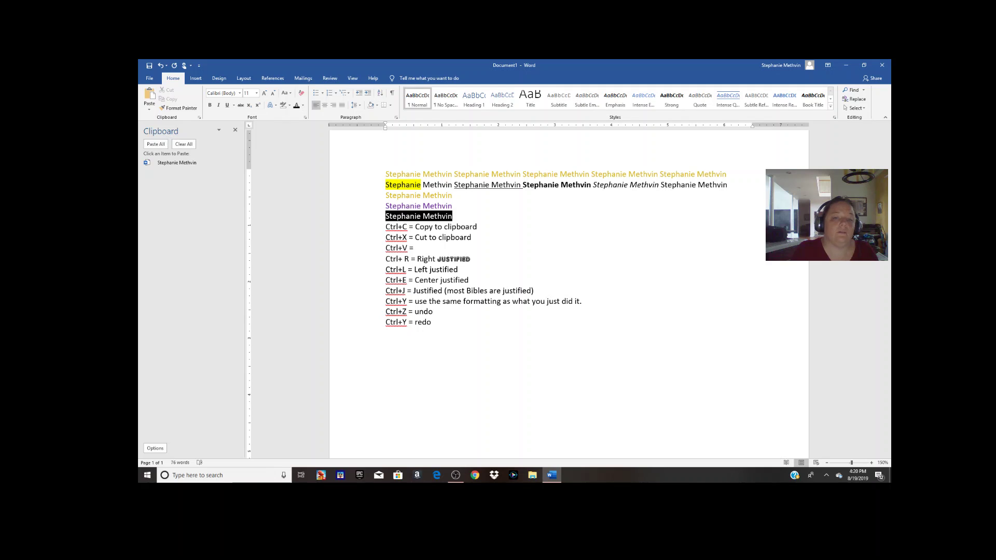
pyautogui.write('past')
pyautogui.press('BackSpace')
pyautogui.press('BackSpace')
pyautogui.press('BackSpace')
pyautogui.press('BackSpace')
pyautogui.write('P')
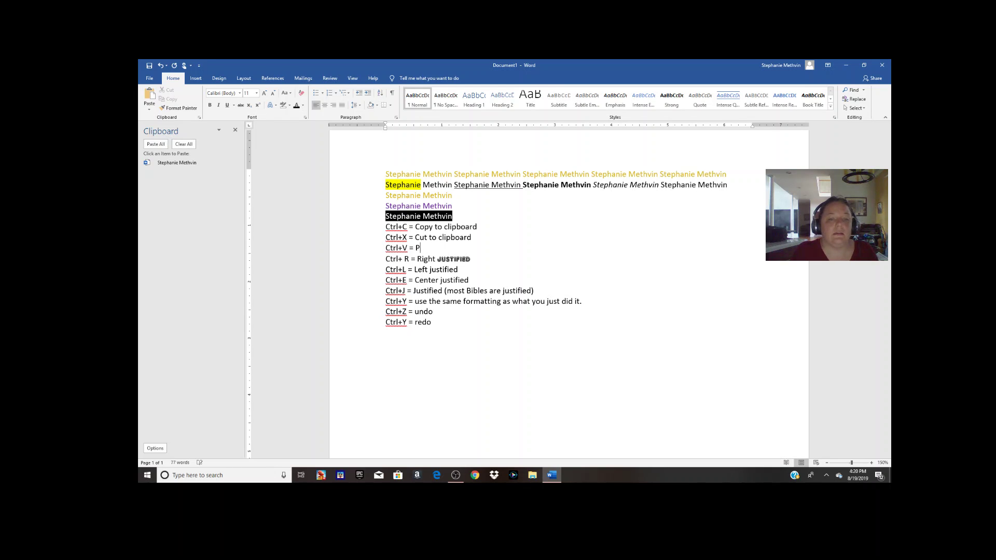
pyautogui.write('aste from clipboard')
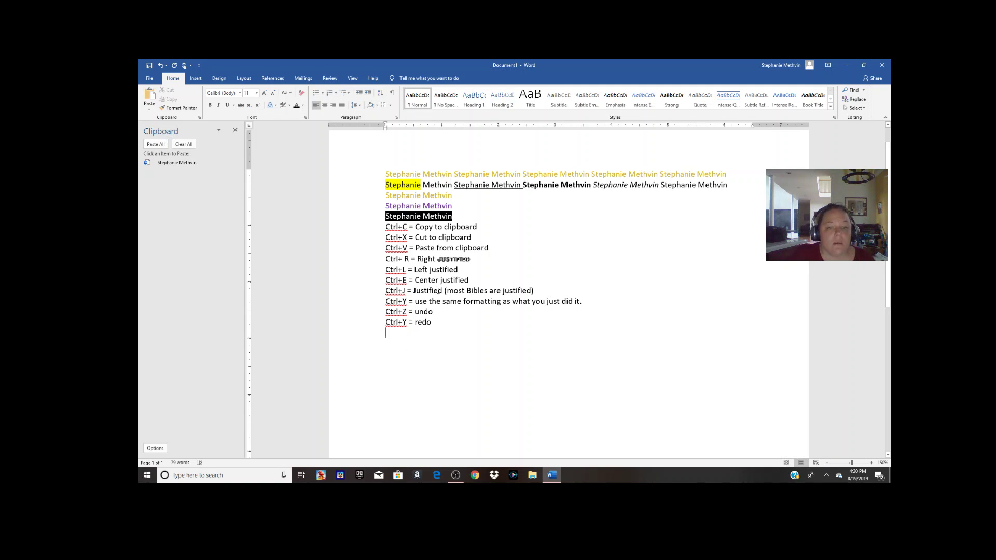
# Cut the 'Ctrl+X = Cut to clipboard' line and paste it above the Ctrl+C line
pyautogui.moveTo(385, 237); pyautogui.dragTo(475, 238)
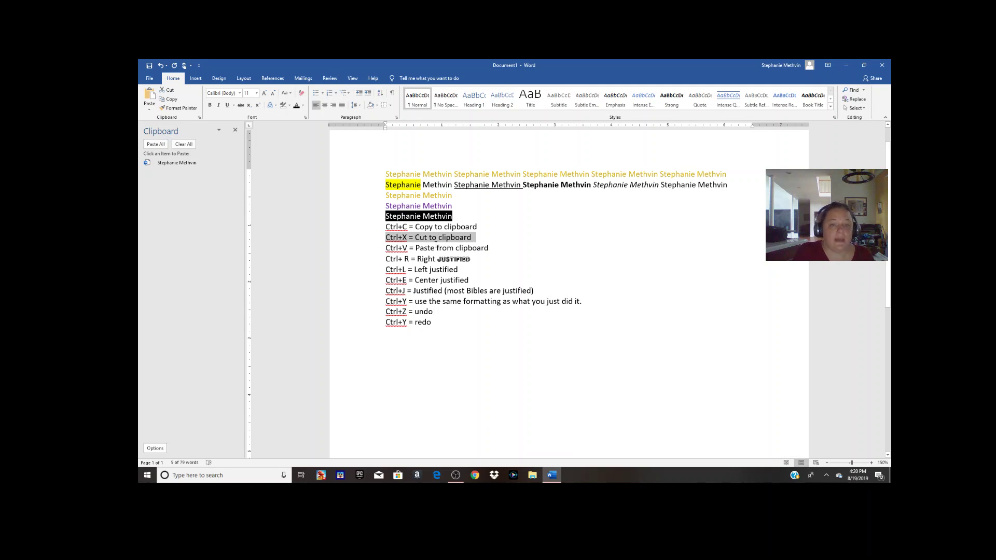
pyautogui.hotkey('ctrl', 'x')
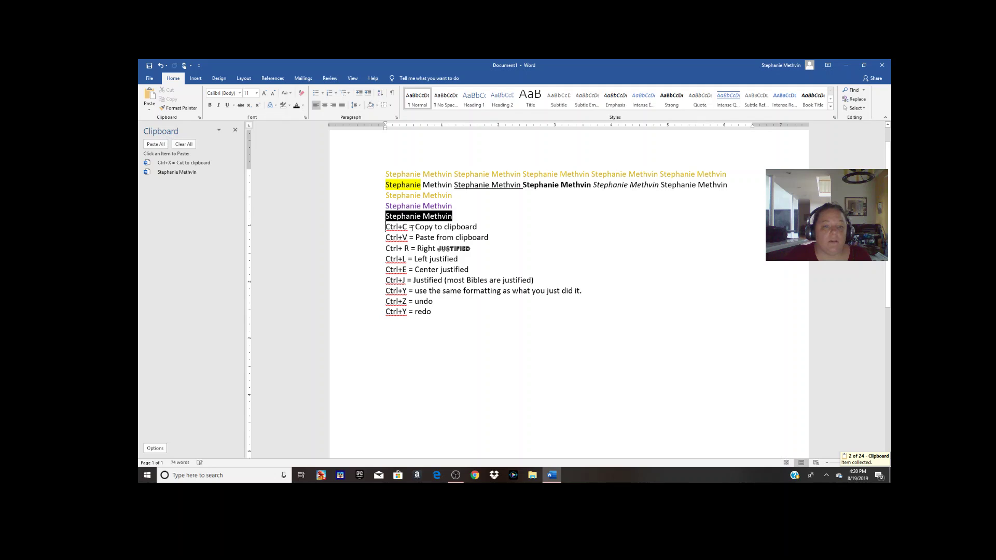
pyautogui.press('Return')
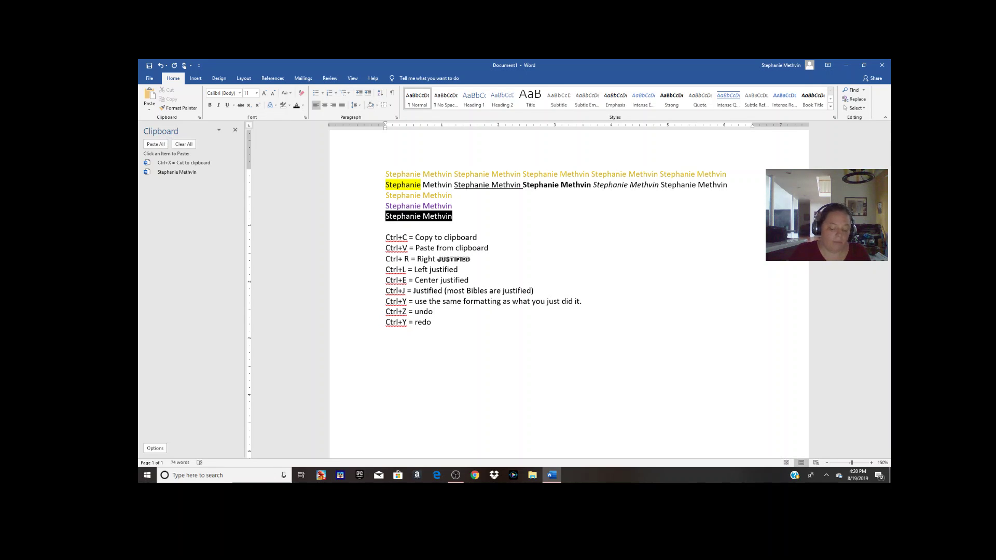
pyautogui.hotkey('ctrl', 'v')
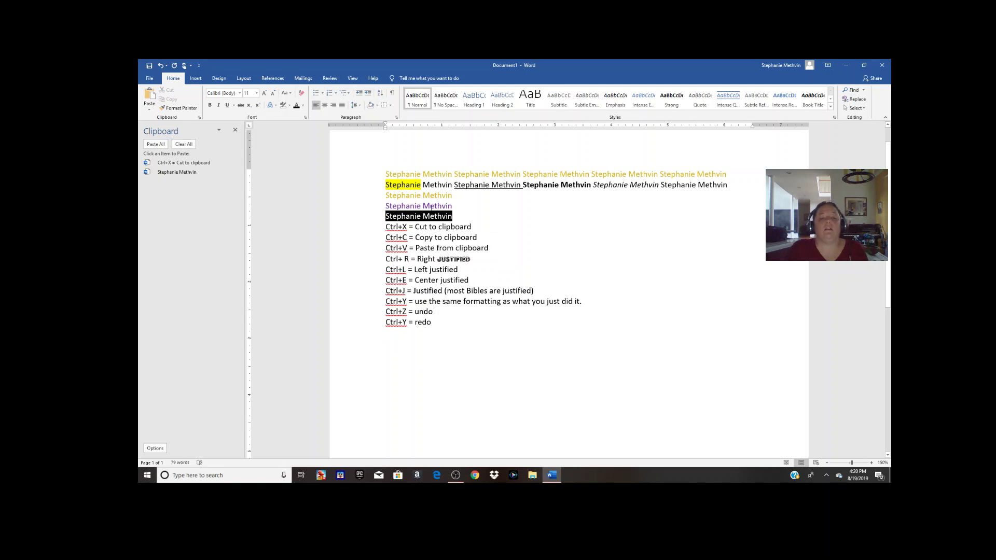
pyautogui.click(450, 343)
# Type 'Del = delete a character to the right of the cursor' and 'Backspace = remove a character to the left of the cursor'
pyautogui.write('Dlet')
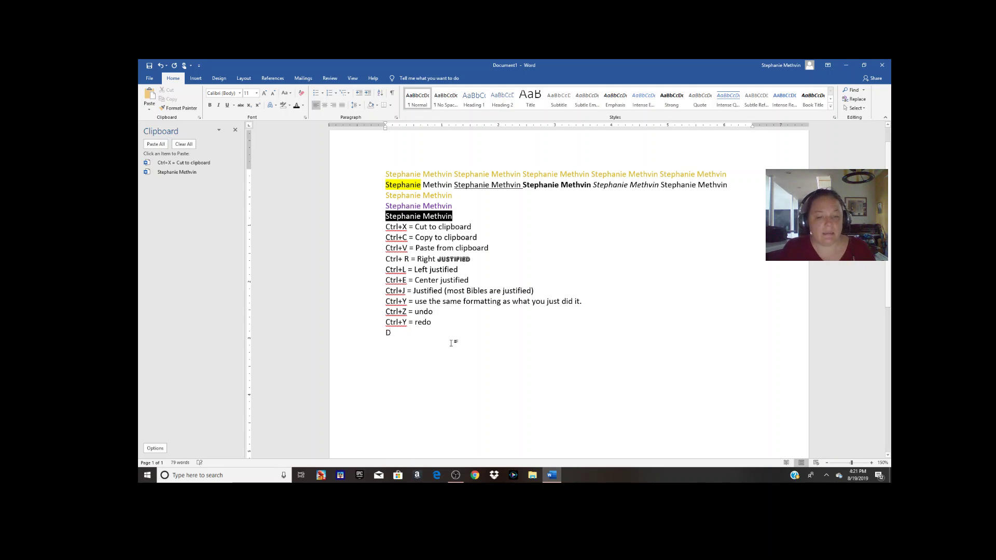
pyautogui.press('BackSpace')
pyautogui.write('el')
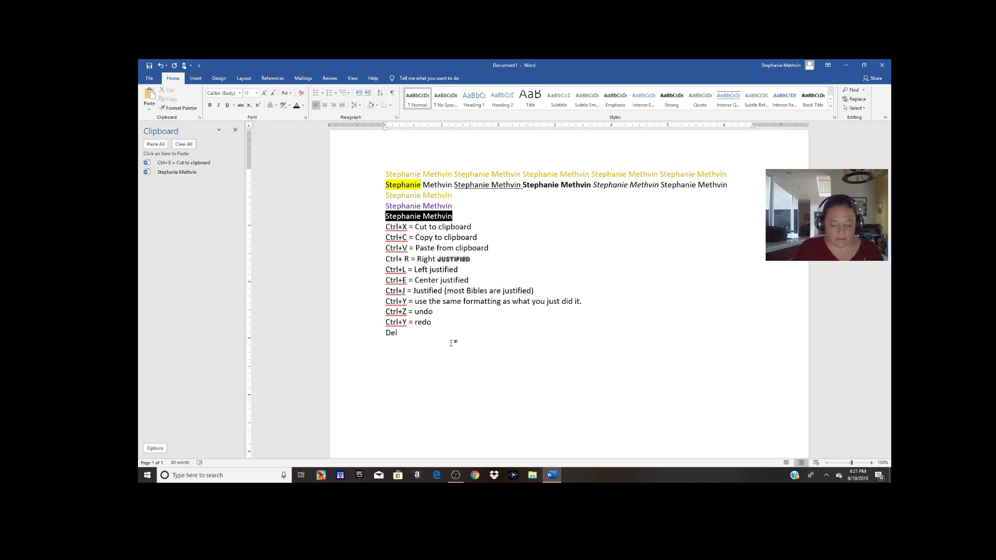
pyautogui.write('= ')
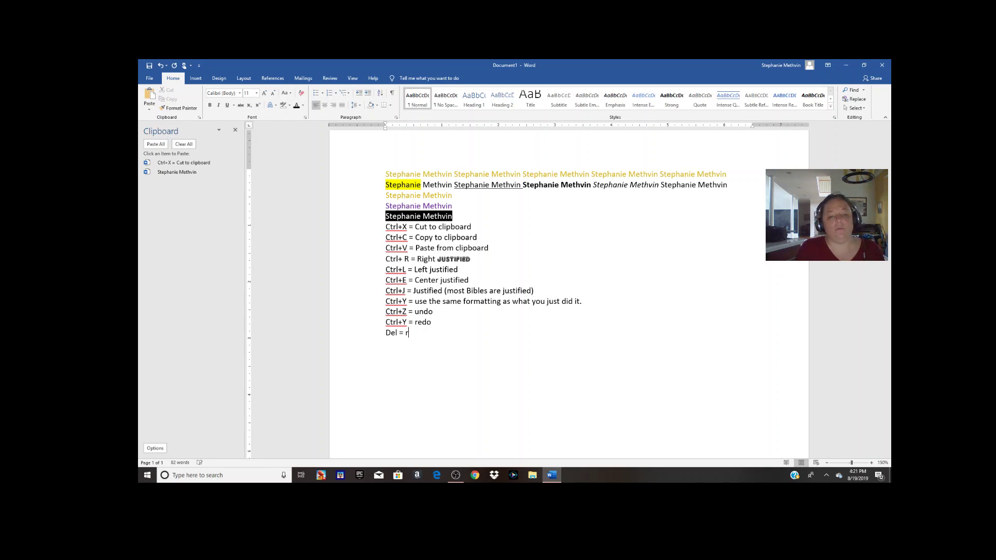
pyautogui.write('deletea')
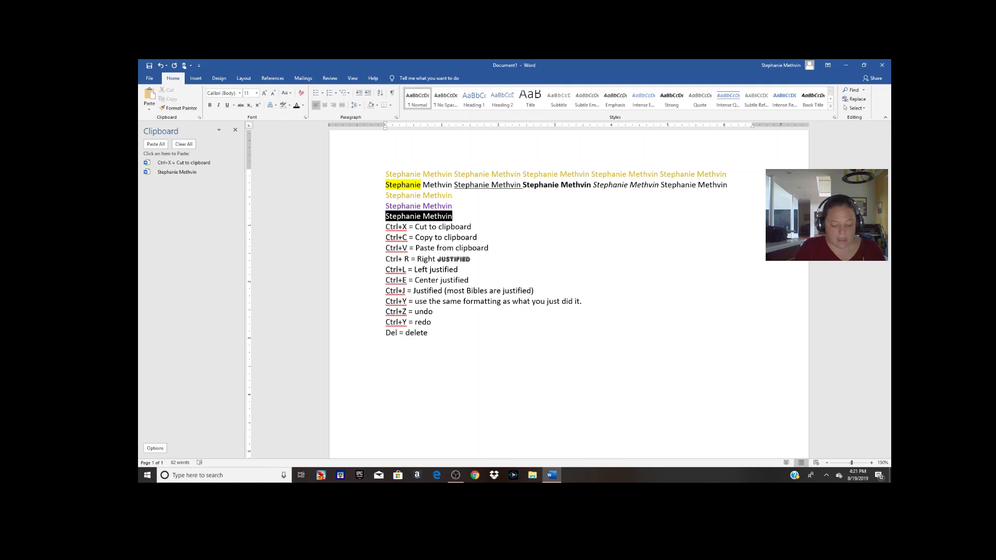
pyautogui.press('BackSpace')
pyautogui.press('BackSpace')
pyautogui.write('a char')
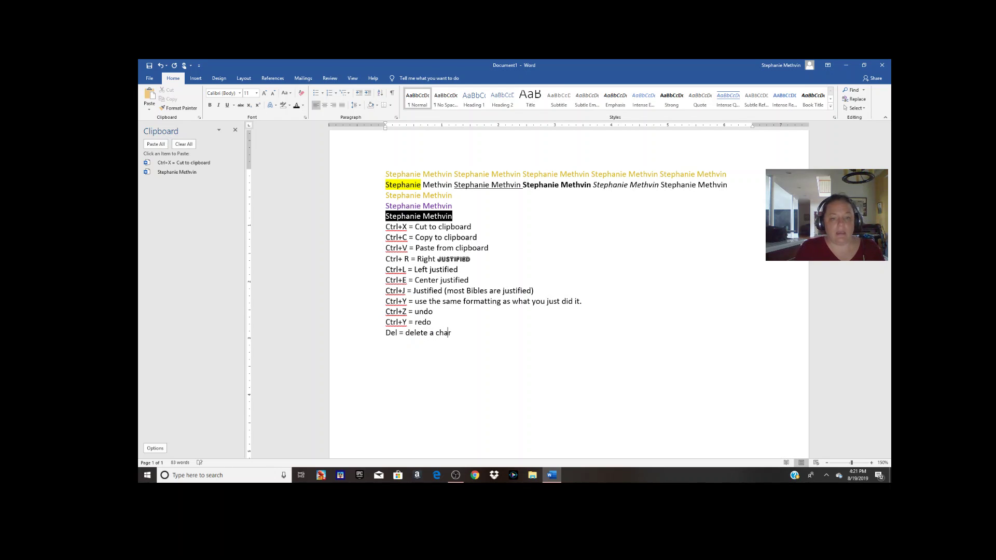
pyautogui.write('acter to your')
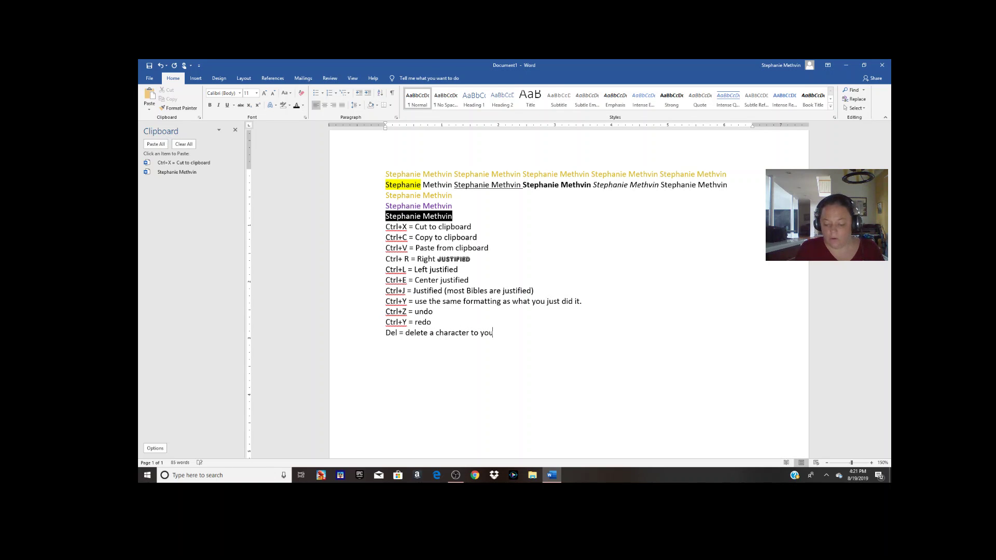
pyautogui.press('BackSpace')
pyautogui.press('BackSpace')
pyautogui.press('BackSpace')
pyautogui.press('BackSpace')
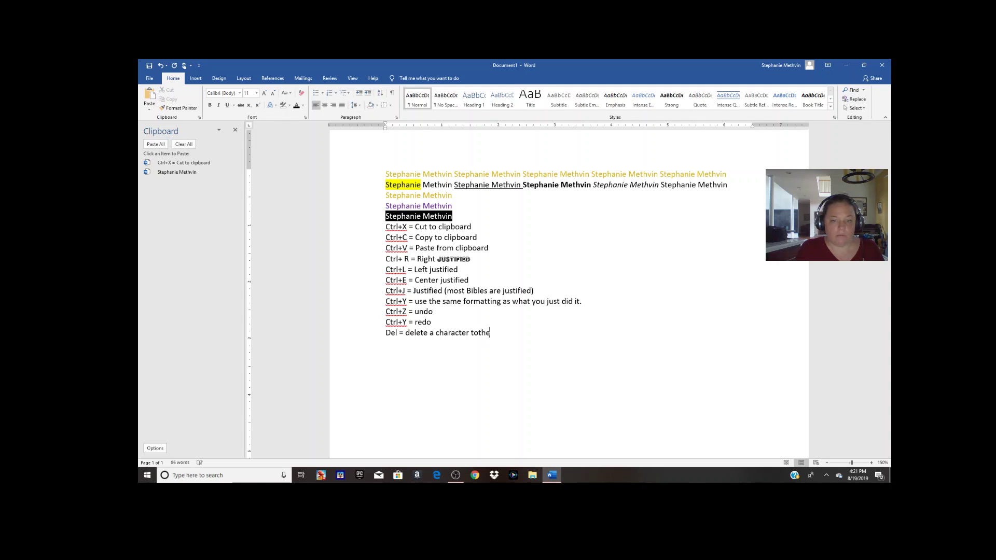
pyautogui.write('the right of')
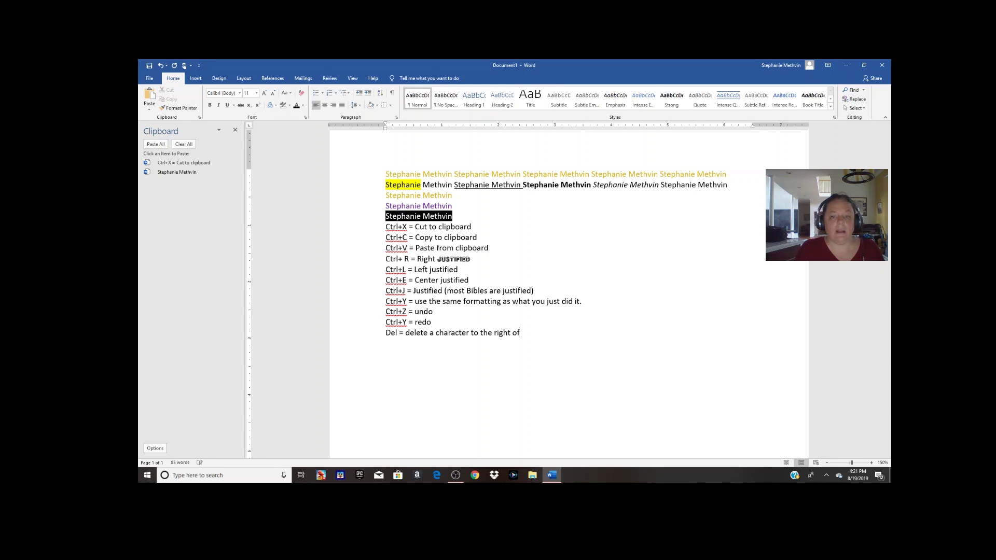
pyautogui.write(' the cursor')
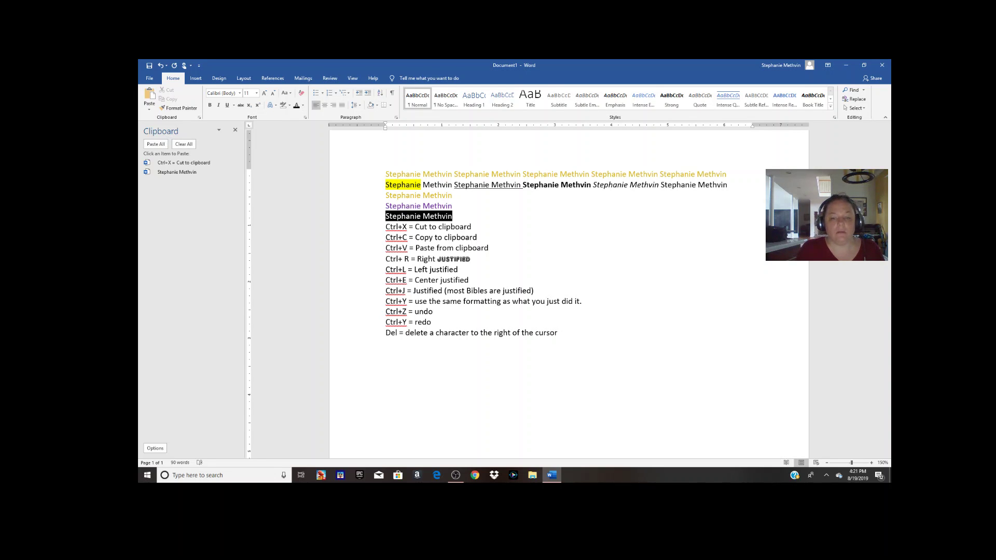
pyautogui.press('Return')
pyautogui.write('Backspace')
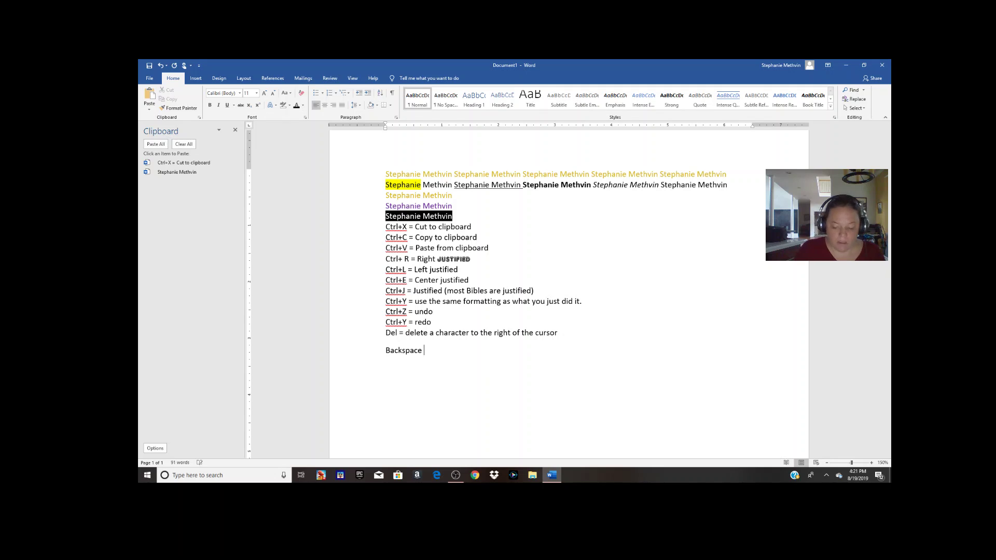
pyautogui.write(' =')
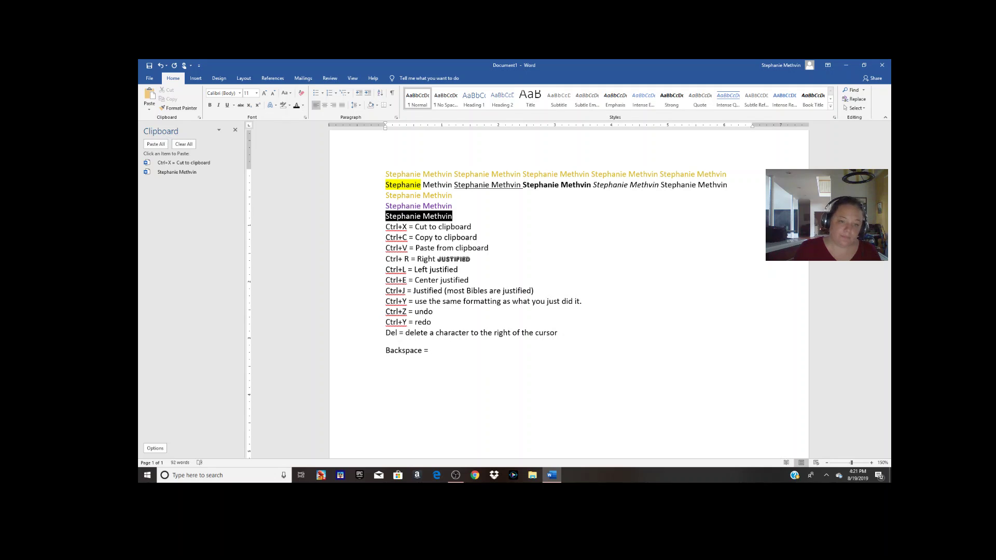
pyautogui.write(' remove a char')
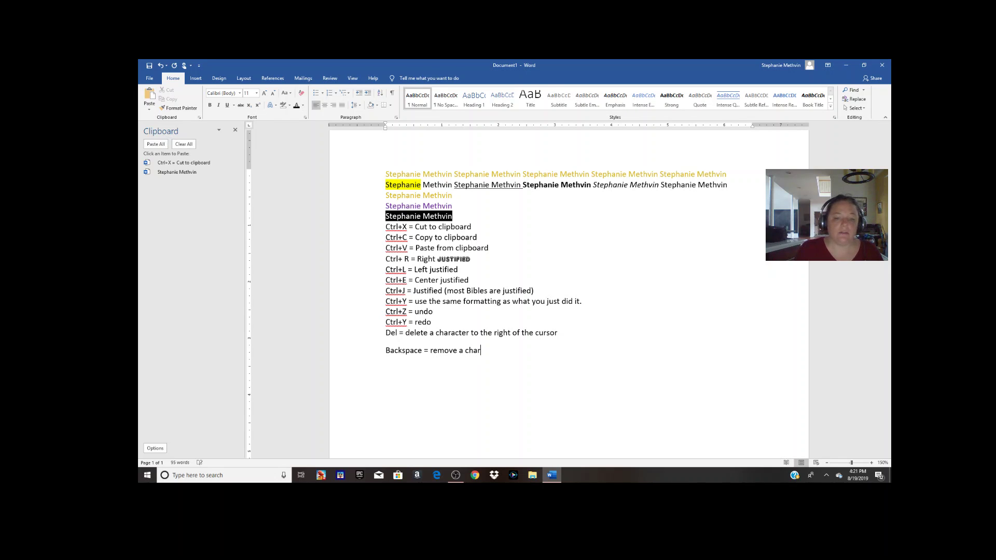
pyautogui.write('acter to the left of the cursor')
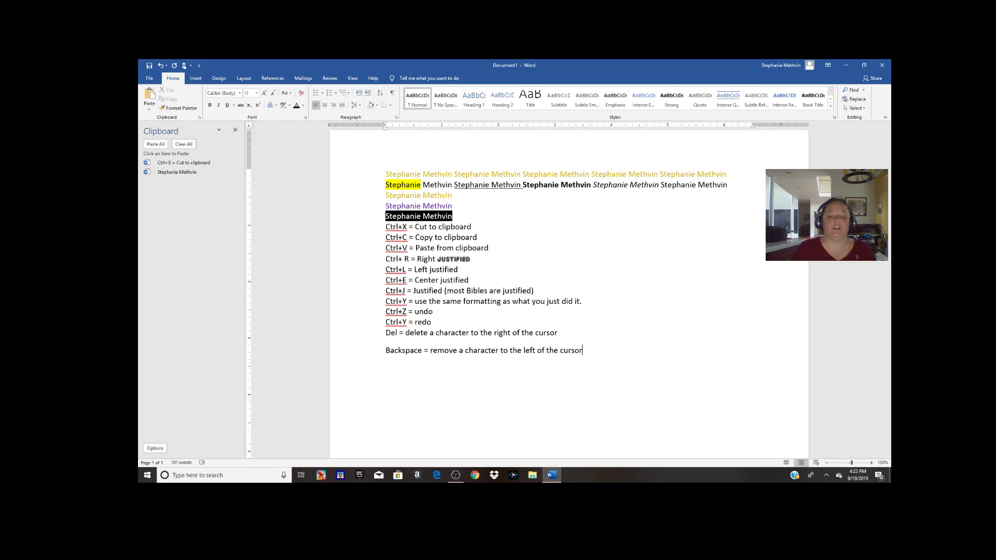
# Set 0 pt spacing after for the lines from Ctrl+Y through the Backspace note
pyautogui.moveTo(441, 351); pyautogui.dragTo(406, 302)
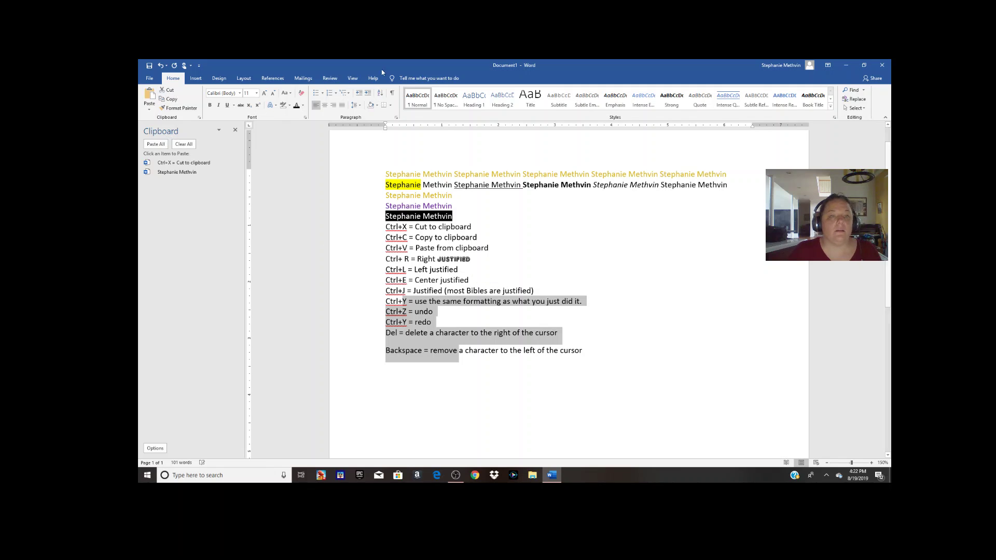
pyautogui.click(356, 105)
pyautogui.click(367, 116)
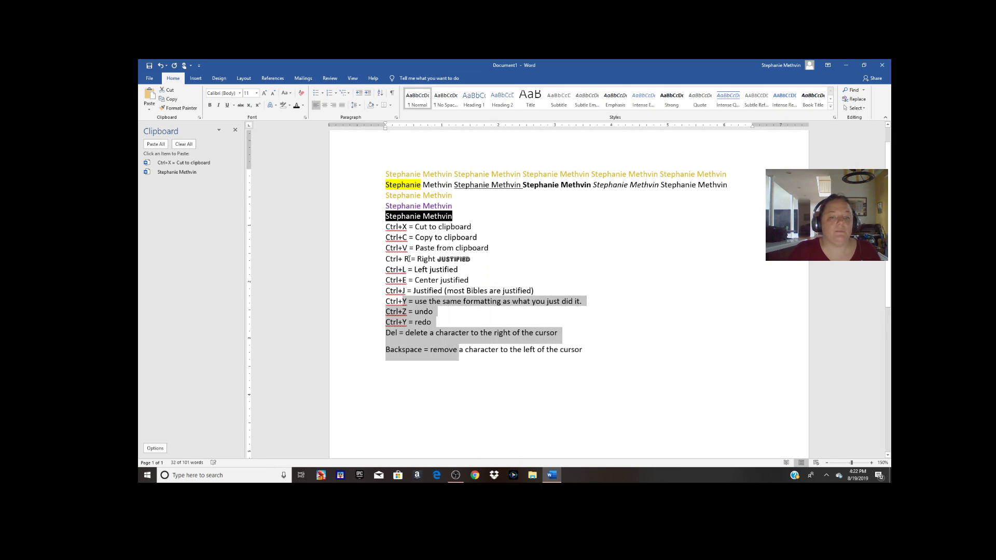
pyautogui.click(397, 117)
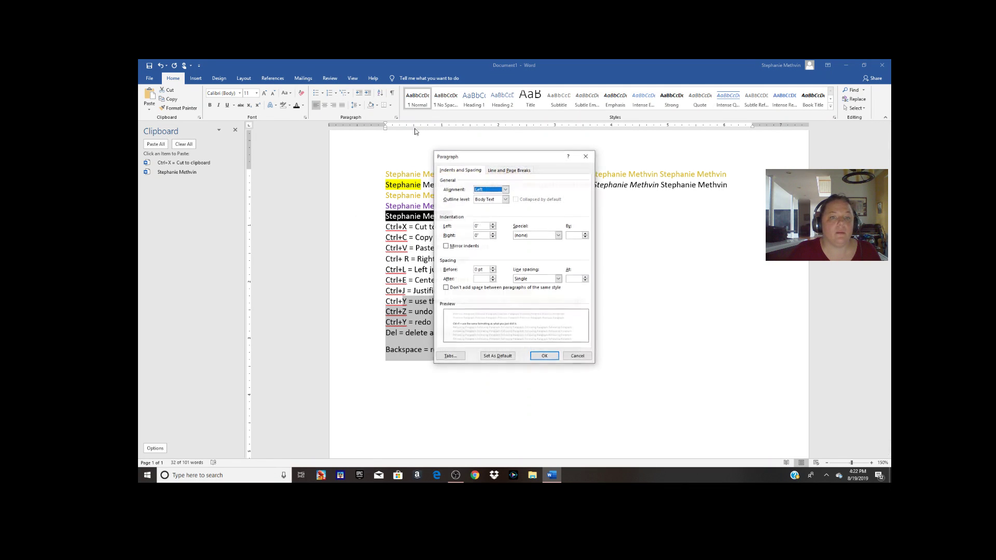
pyautogui.click(492, 281)
pyautogui.click(492, 277)
pyautogui.click(492, 280)
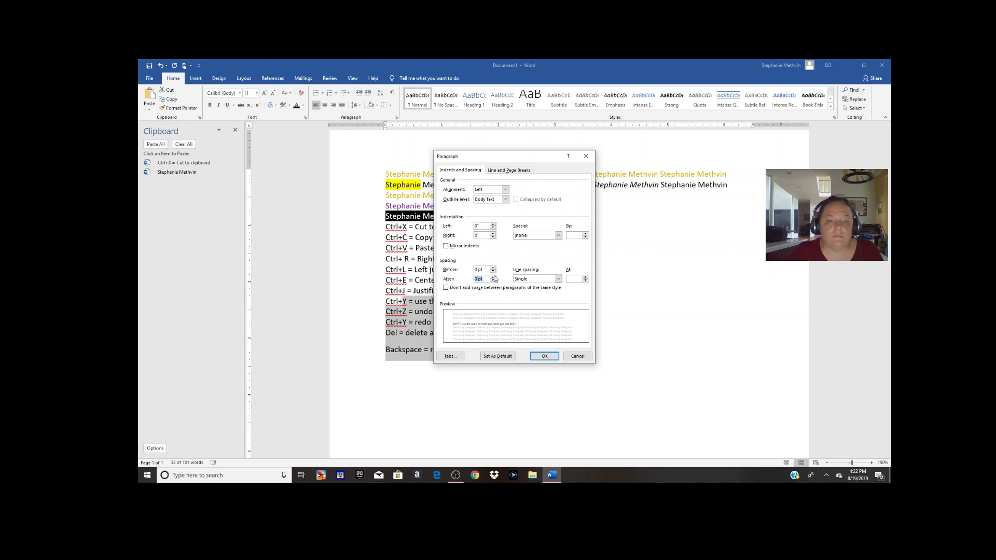
pyautogui.click(544, 356)
pyautogui.click(615, 342)
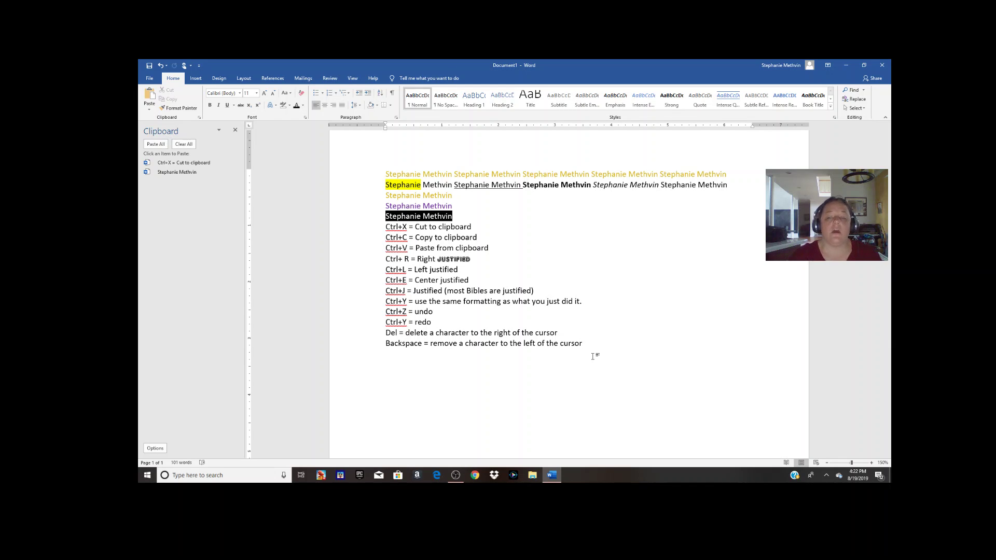
# On a new line, type 'If I am typing a sentence and I want to remove an entire word,'
pyautogui.press('Return')
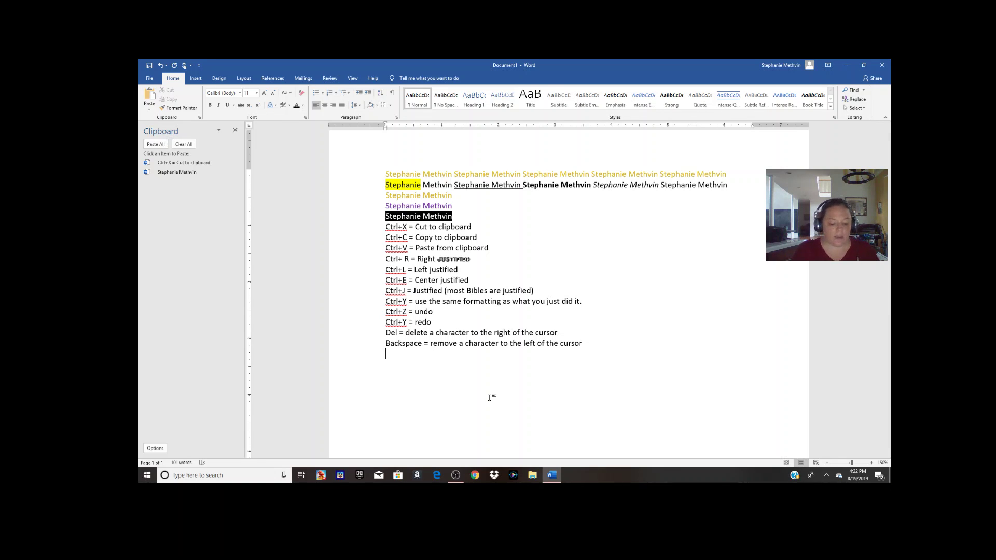
pyautogui.write('If I am typoin')
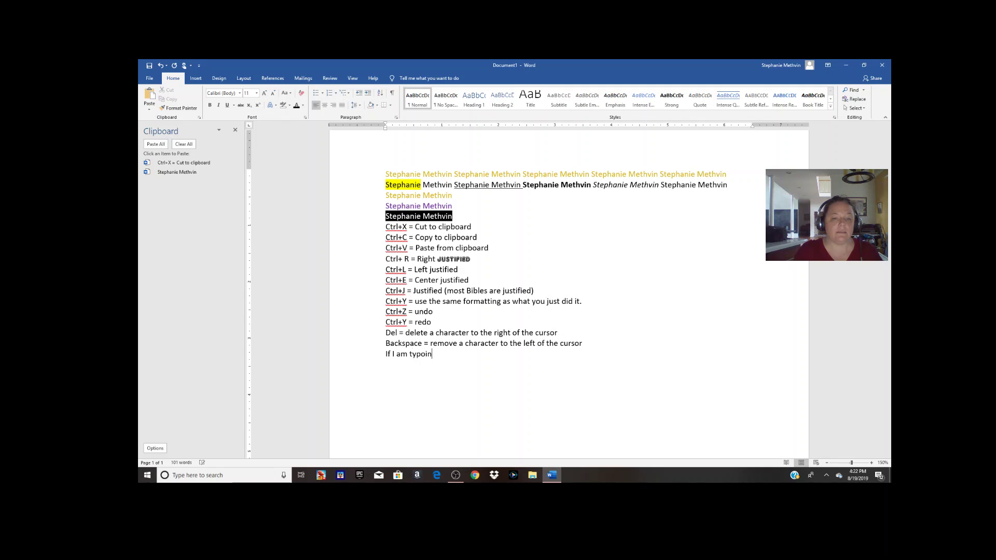
pyautogui.write('g')
pyautogui.press('BackSpace')
pyautogui.press('BackSpace')
pyautogui.press('BackSpace')
pyautogui.press('BackSpace')
pyautogui.write('ing ')
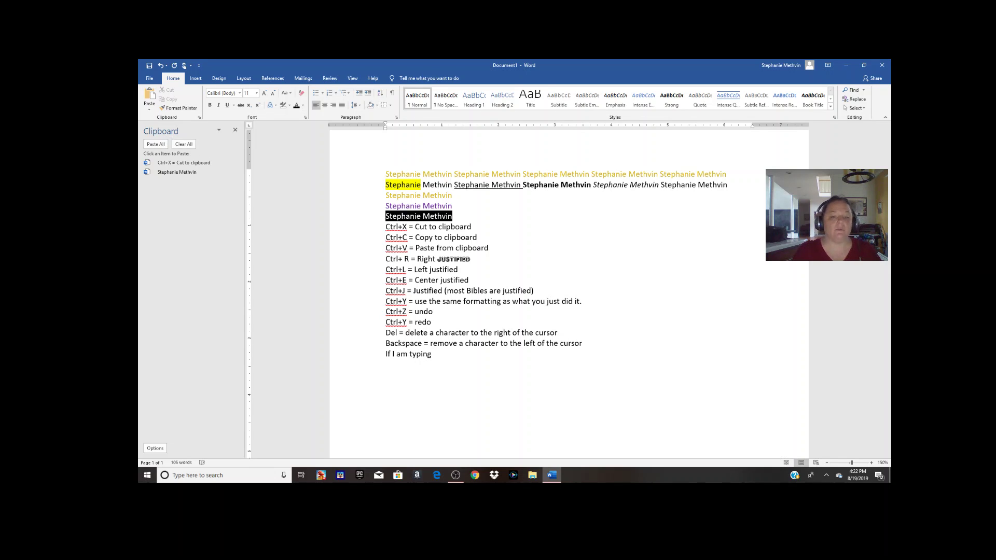
pyautogui.write('a sentence ')
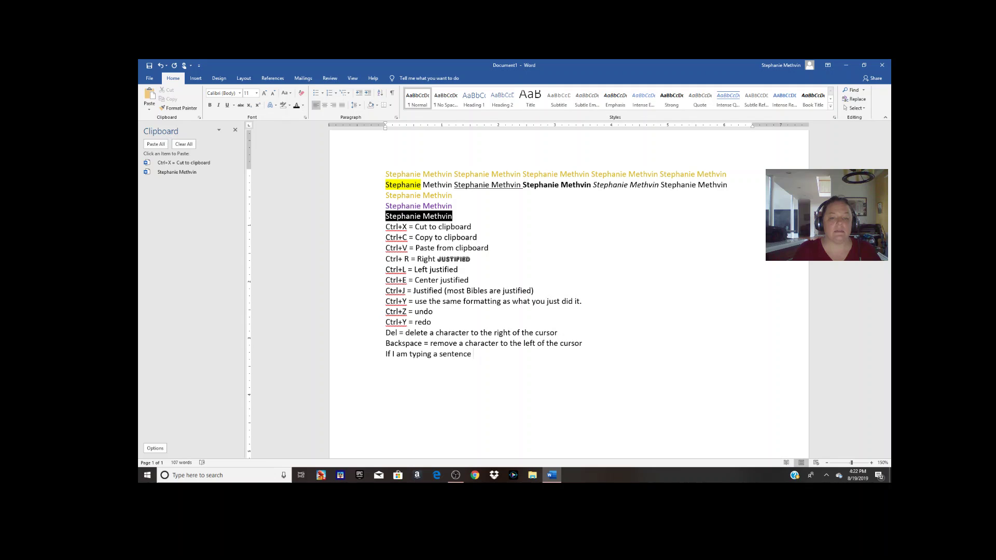
pyautogui.write('and I want to remove an ')
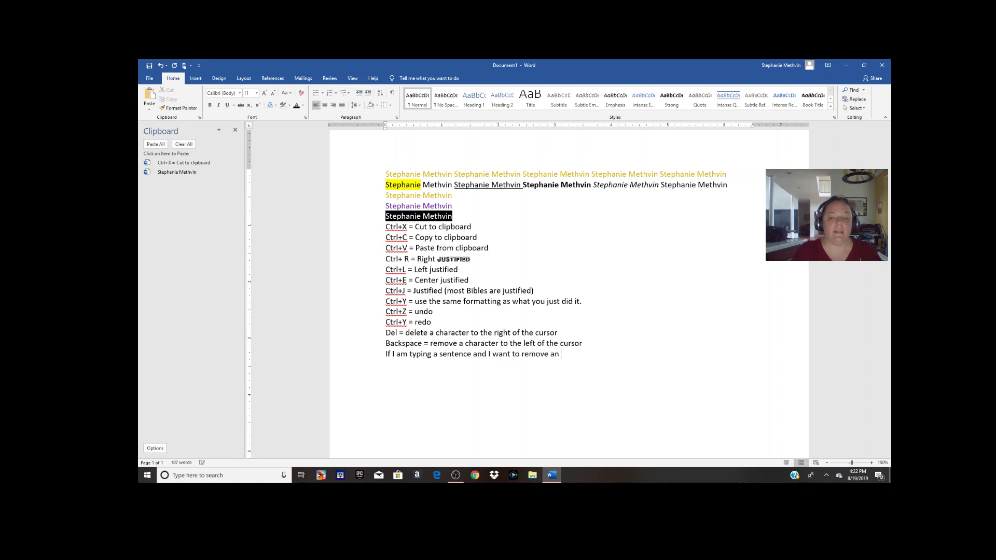
pyautogui.write('entire word,')
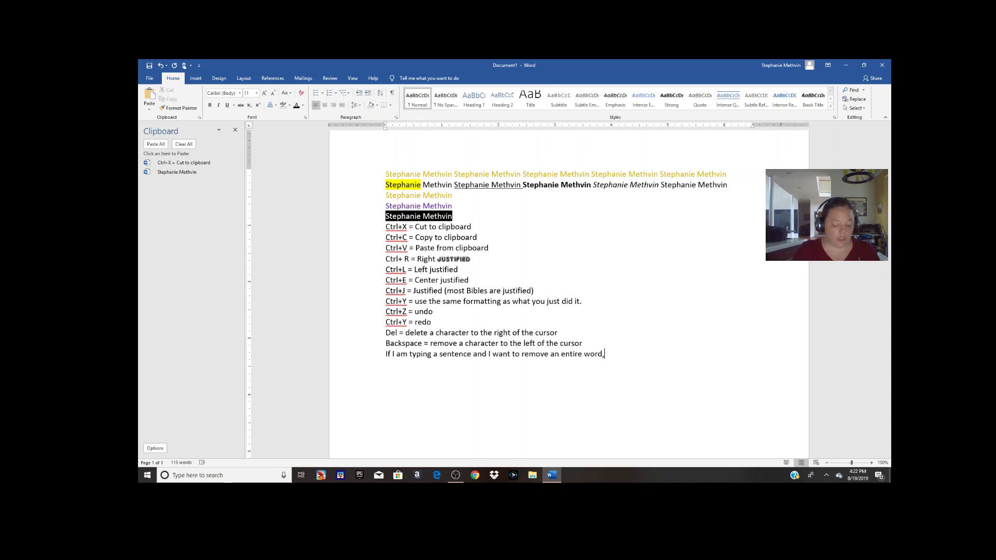
# Delete the comma, then erase the practice sentence word by word with Ctrl+Backspace
pyautogui.press('BackSpace')
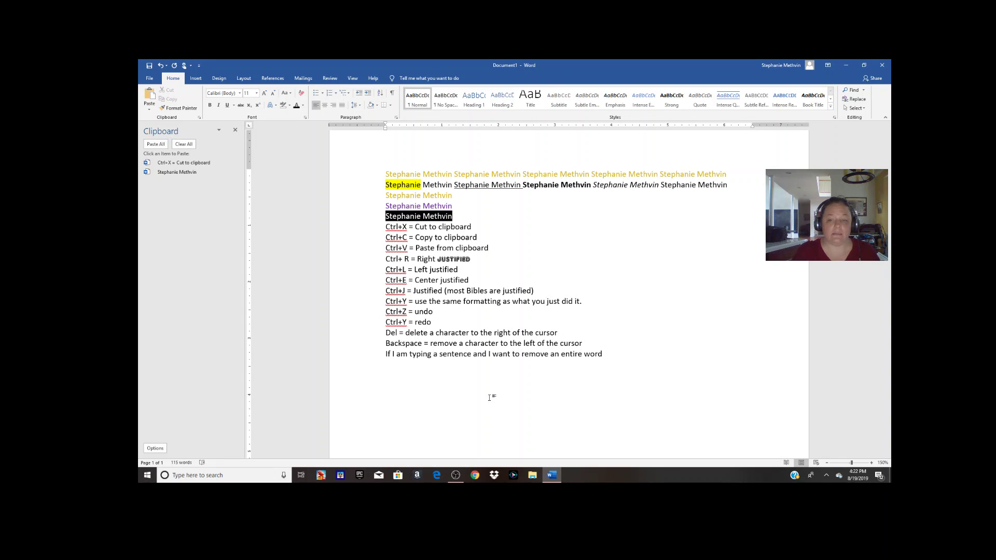
pyautogui.hotkey('ctrl', 'BackSpace')
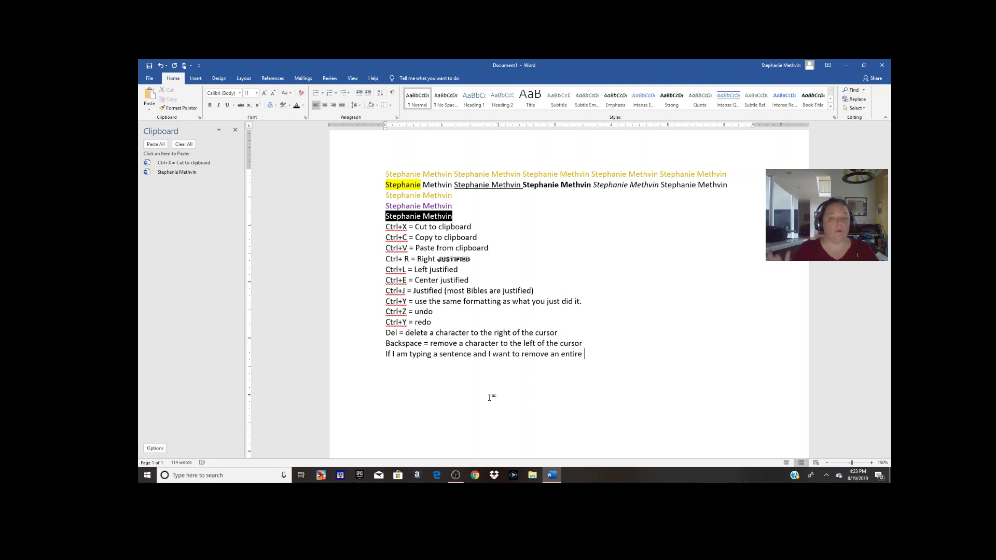
pyautogui.hotkey('ctrl', 'BackSpace')
pyautogui.hotkey('ctrl', 'BackSpace')
pyautogui.hotkey('ctrl', 'BackSpace')
pyautogui.hotkey('ctrl', 'BackSpace')
pyautogui.hotkey('ctrl', 'BackSpace')
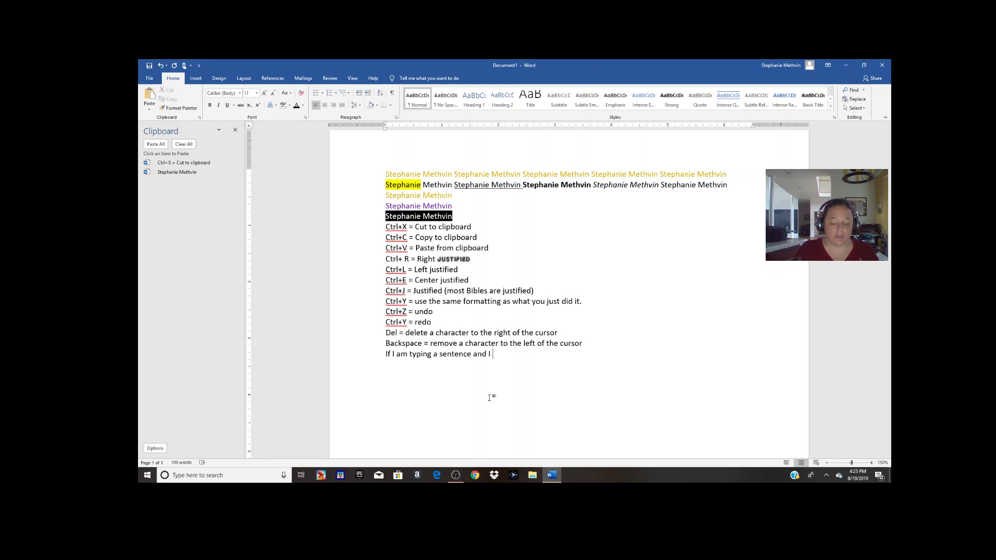
pyautogui.hotkey('ctrl', 'BackSpace')
pyautogui.hotkey('ctrl', 'BackSpace')
pyautogui.hotkey('ctrl', 'BackSpace')
pyautogui.hotkey('ctrl', 'BackSpace')
pyautogui.hotkey('ctrl', 'BackSpace')
pyautogui.hotkey('ctrl', 'BackSpace')
pyautogui.hotkey('ctrl', 'BackSpace')
pyautogui.hotkey('ctrl', 'BackSpace')
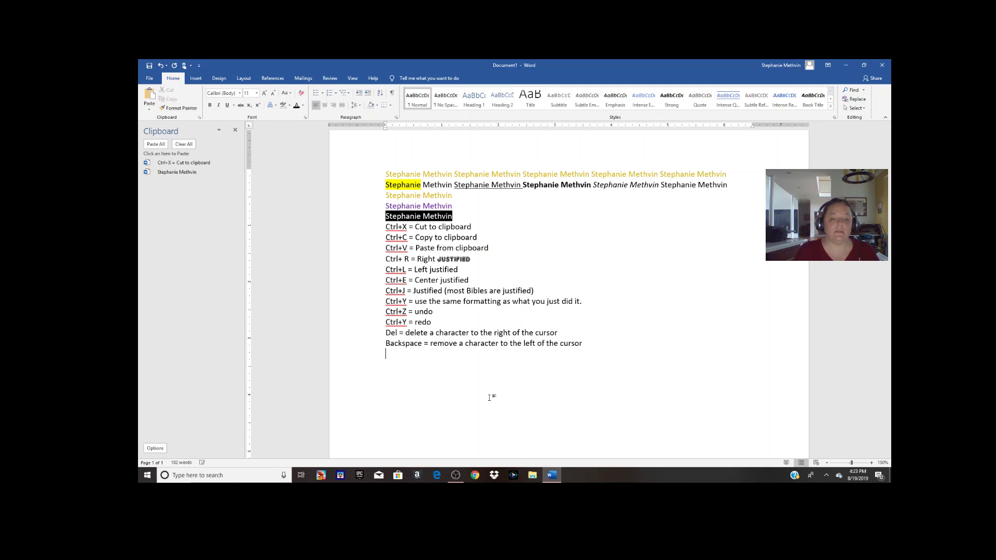
# Type 'Ctrl+backspace = removes entire words in one keystroke' on the empty last line
pyautogui.write('Ctrl')
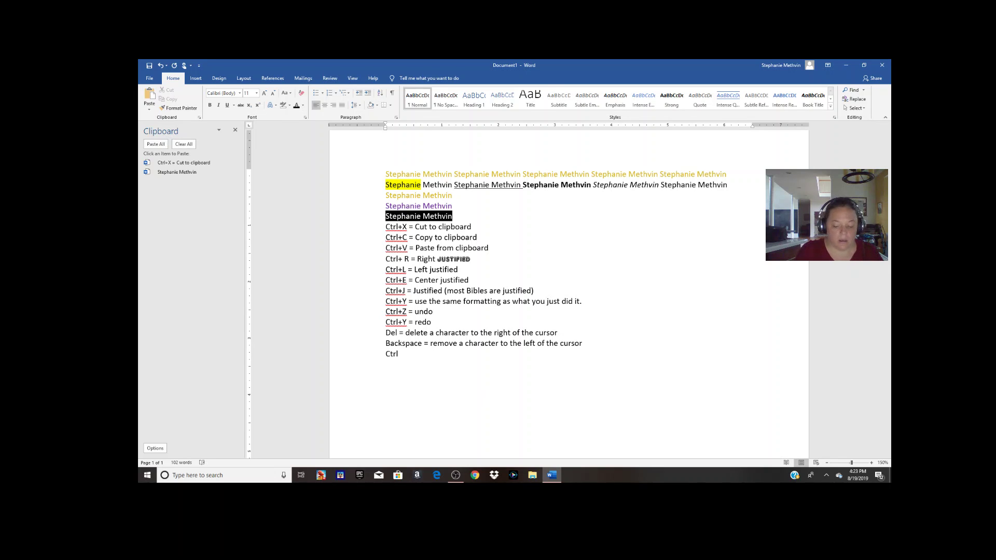
pyautogui.write('+backspace')
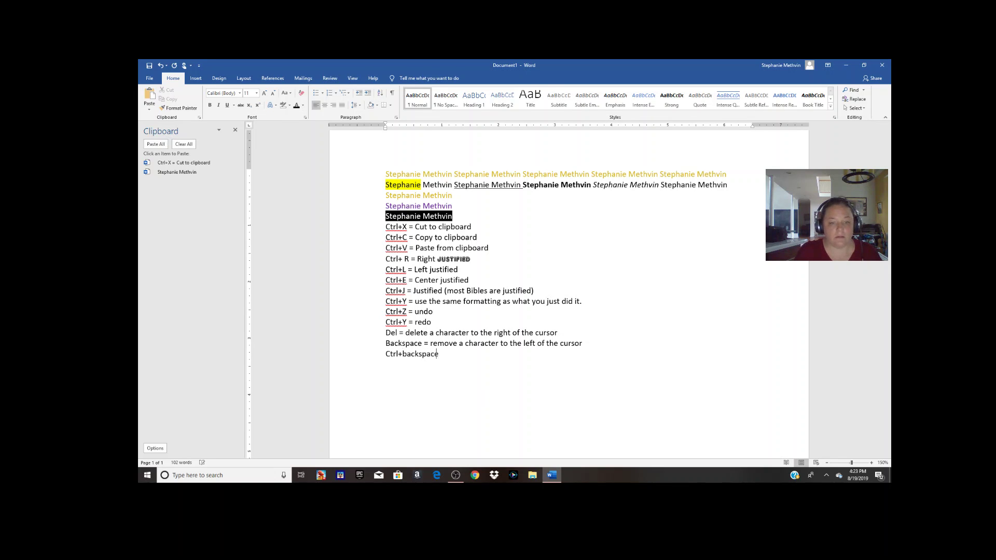
pyautogui.write(' = removes e')
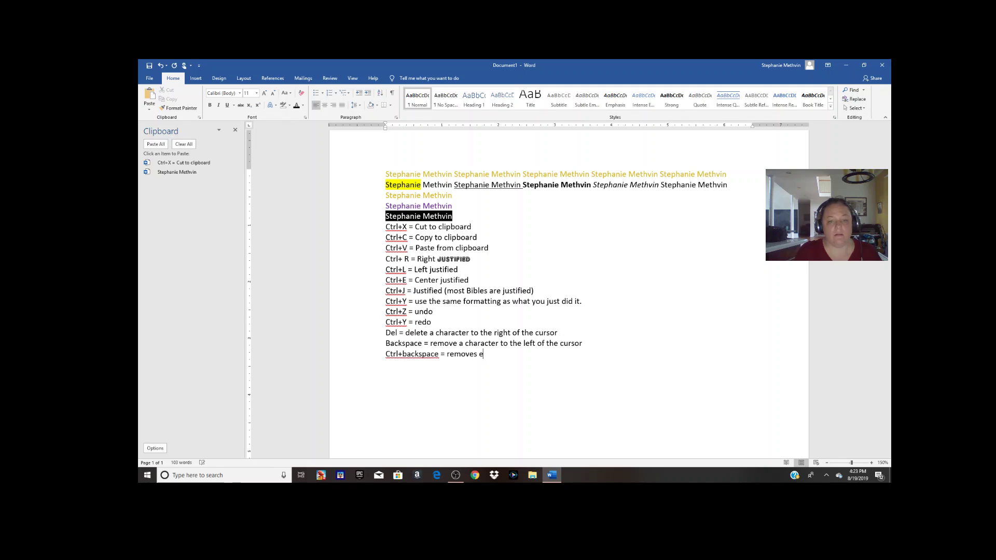
pyautogui.write('ntire words in one')
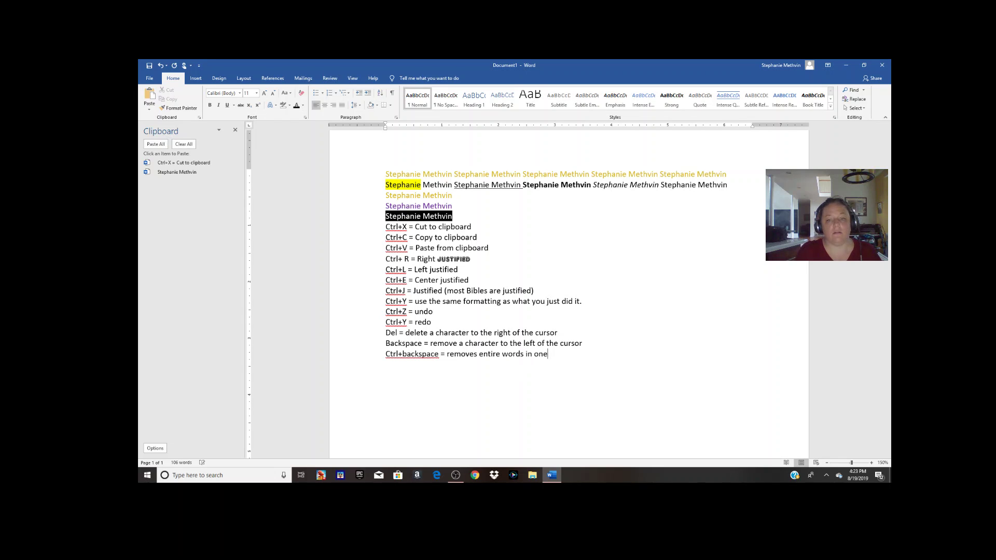
pyautogui.write(' keystroke')
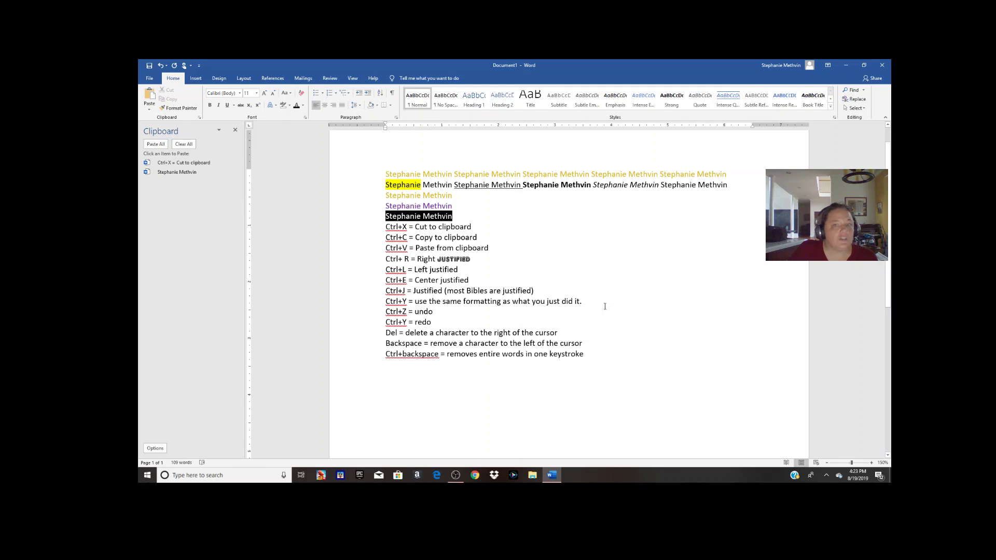
# Choose File > Save As and pick Desktop as the save location
pyautogui.click(151, 79)
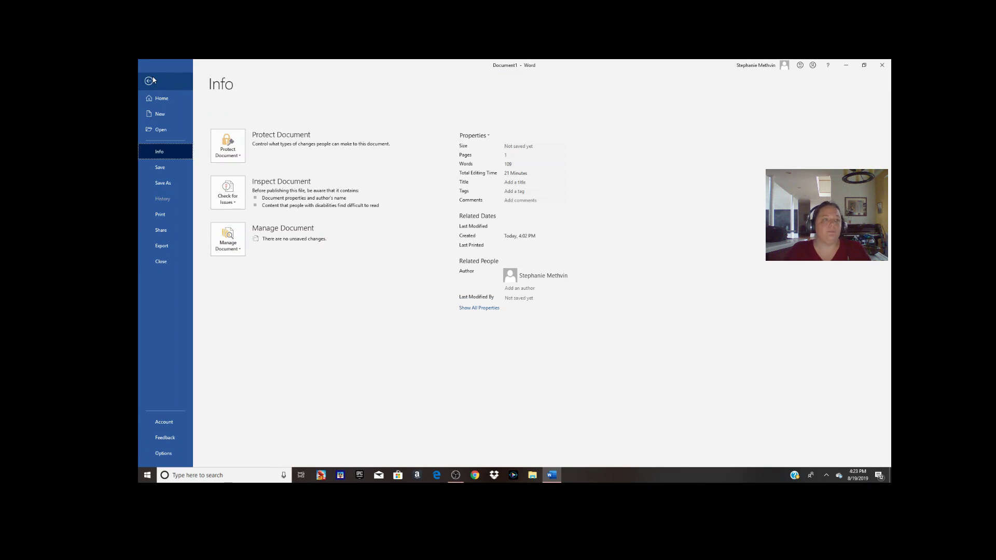
pyautogui.click(174, 184)
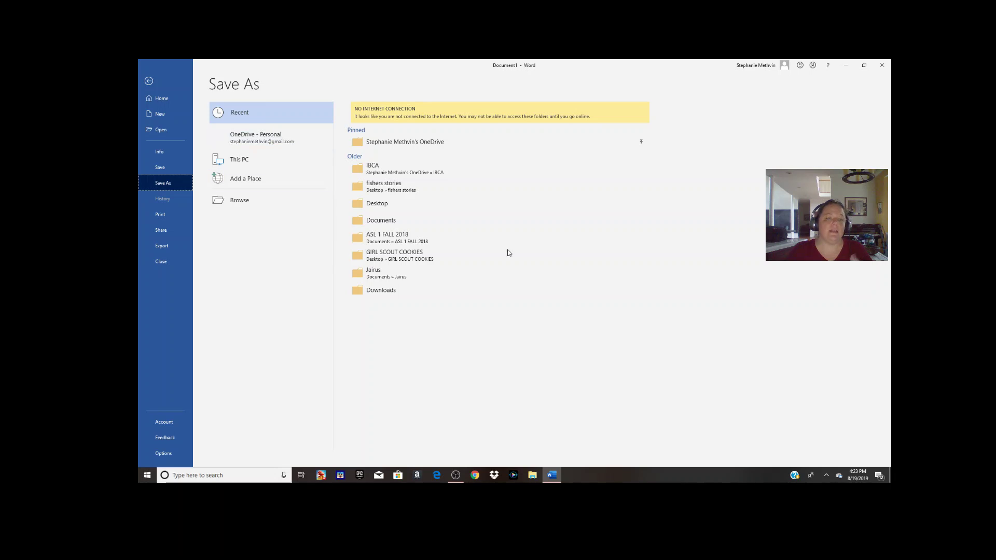
pyautogui.click(431, 209)
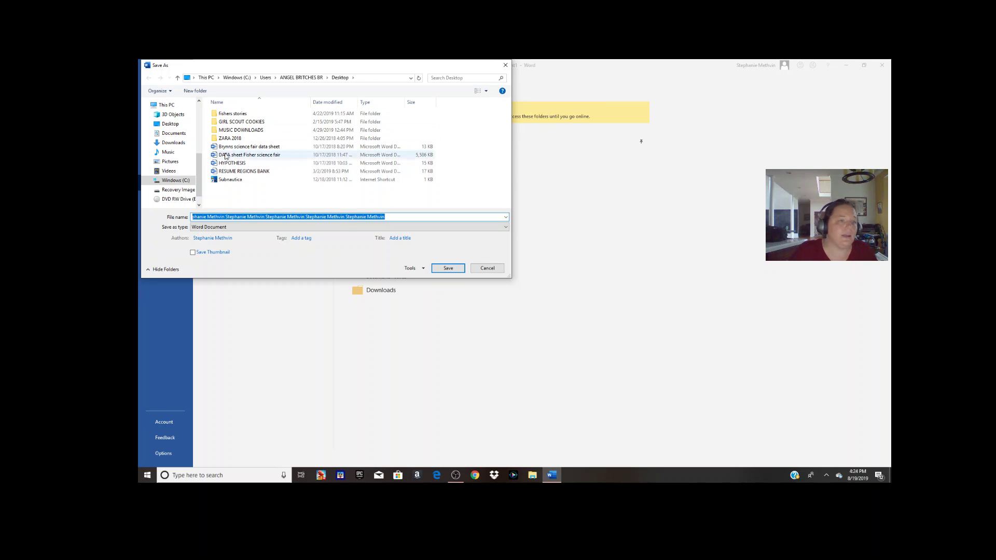
# Create a new folder named IBCA on the Desktop
pyautogui.click(205, 93)
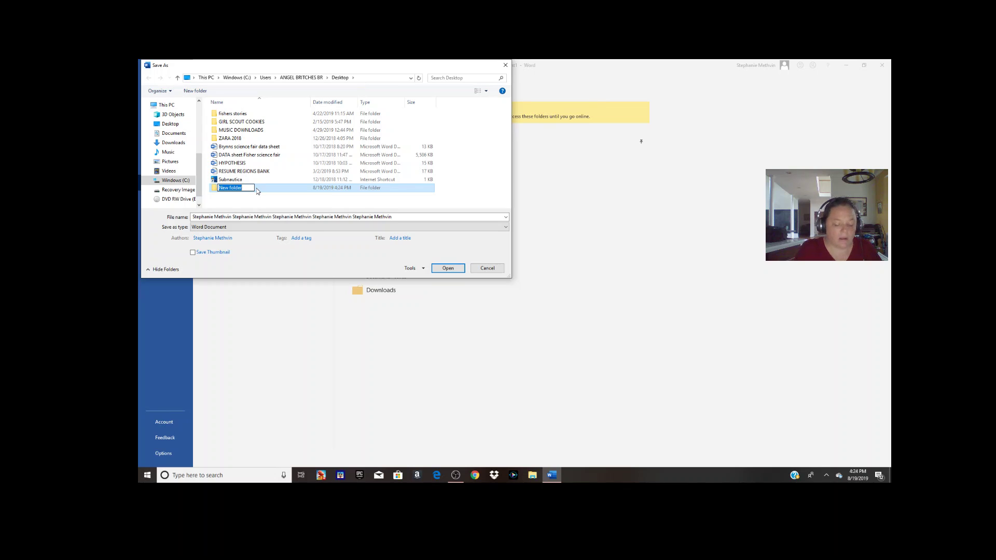
pyautogui.write('IBCA')
pyautogui.press('Return')
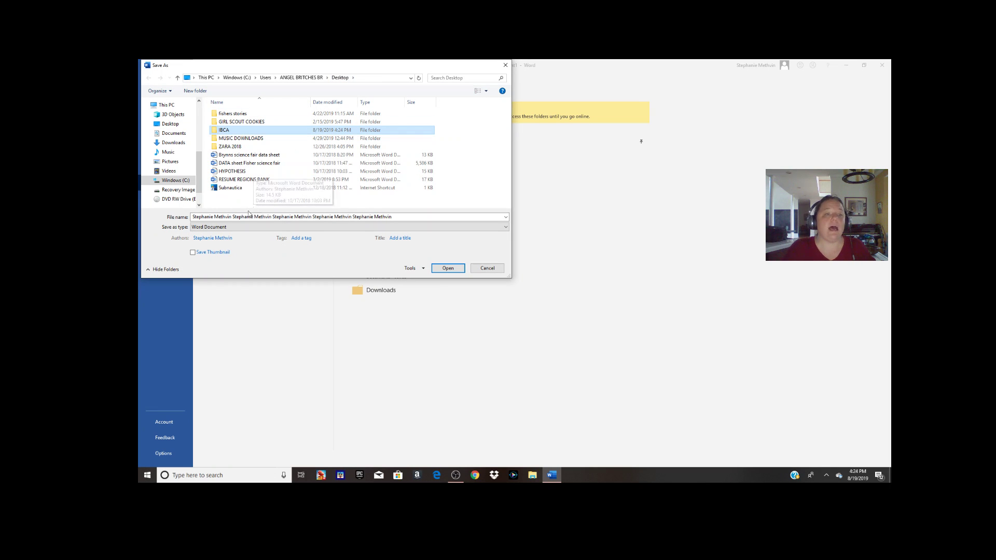
# Save the document as 'Day 1 Practice' inside the IBCA folder
pyautogui.doubleClick(222, 130)
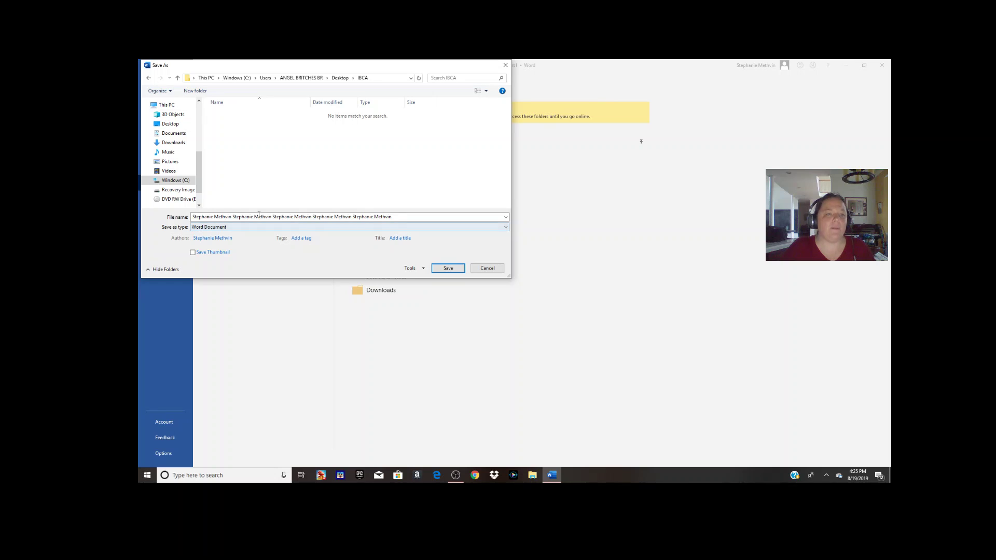
pyautogui.hotkey('ctrl', 'a')
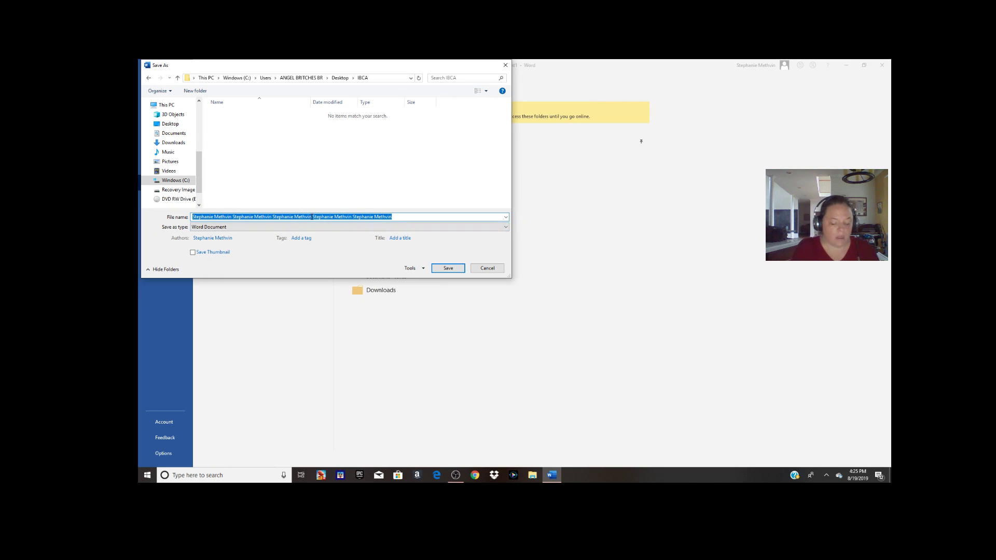
pyautogui.write('Day 1 Practice')
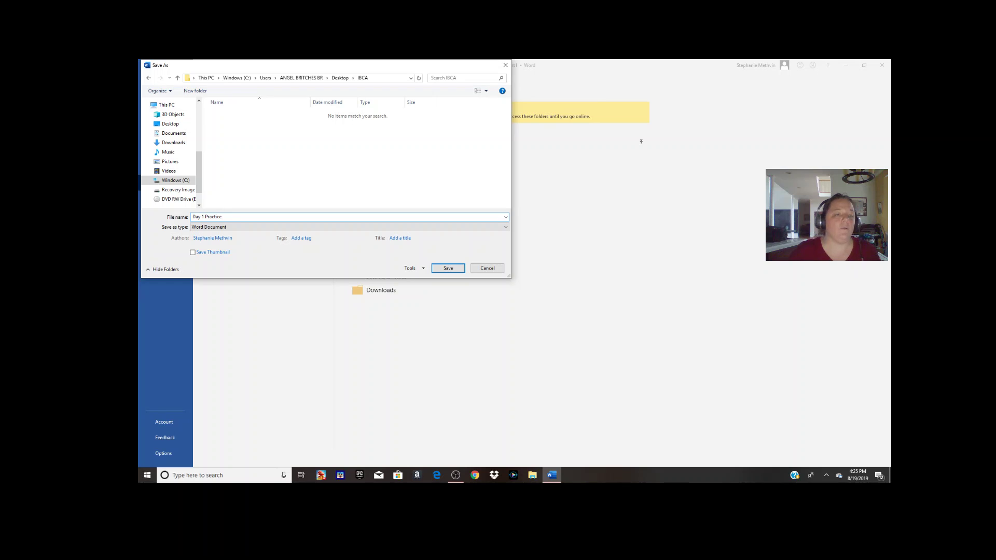
pyautogui.click(448, 268)
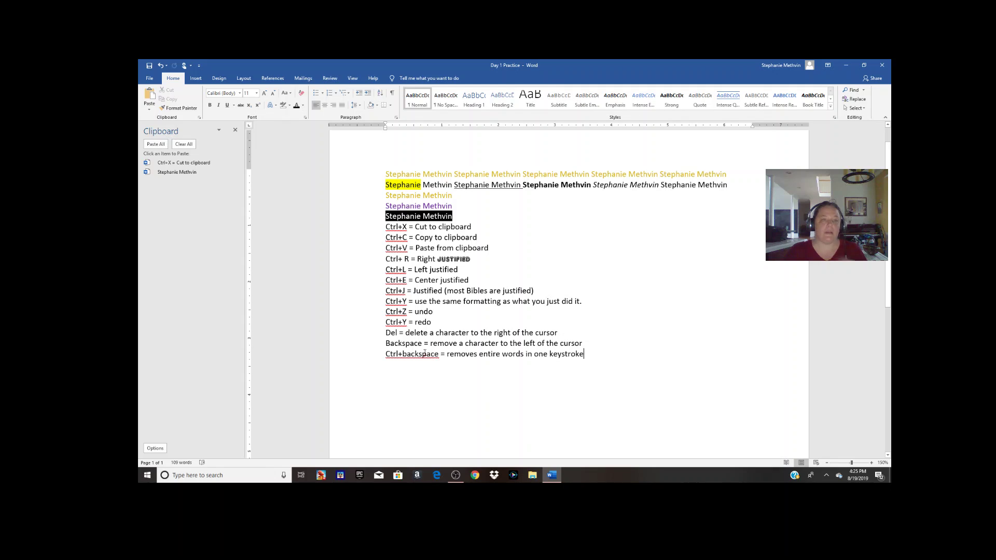
# Check the saved document's file info, then minimize Word and bring it back
pyautogui.click(149, 79)
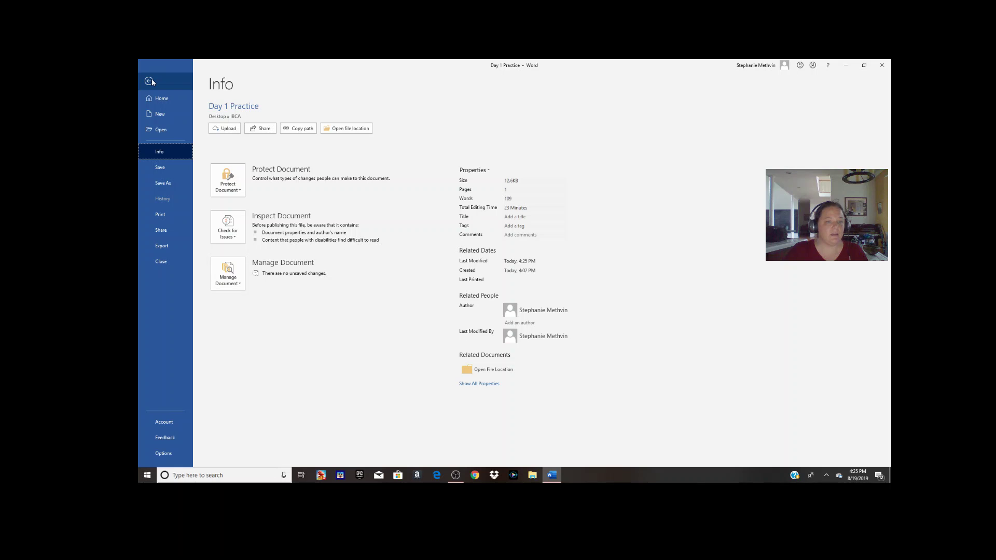
pyautogui.click(149, 80)
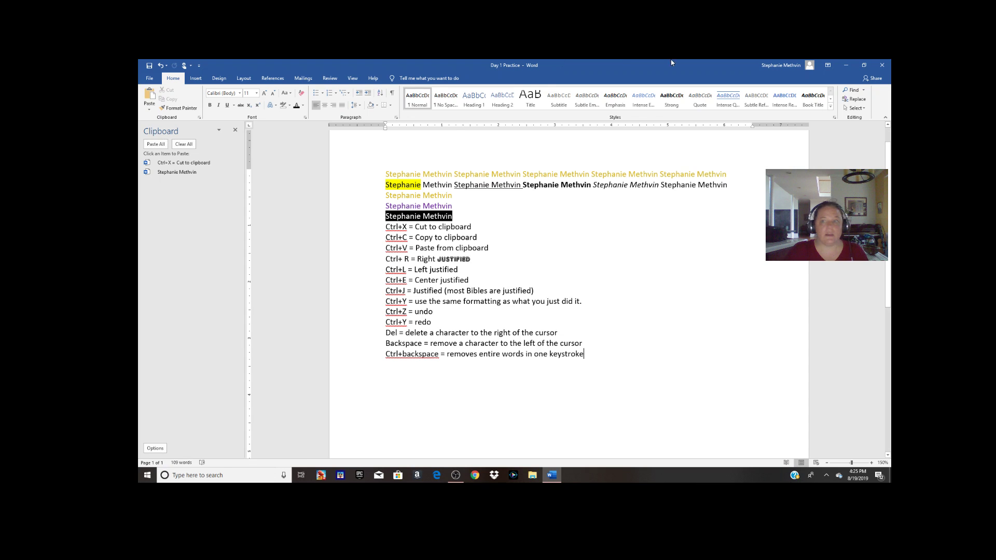
pyautogui.click(845, 66)
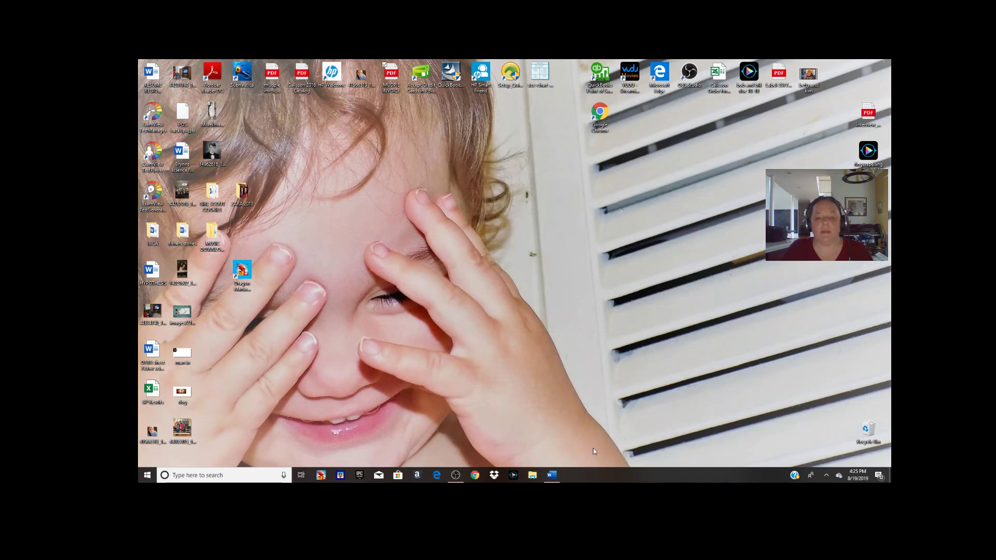
pyautogui.click(553, 476)
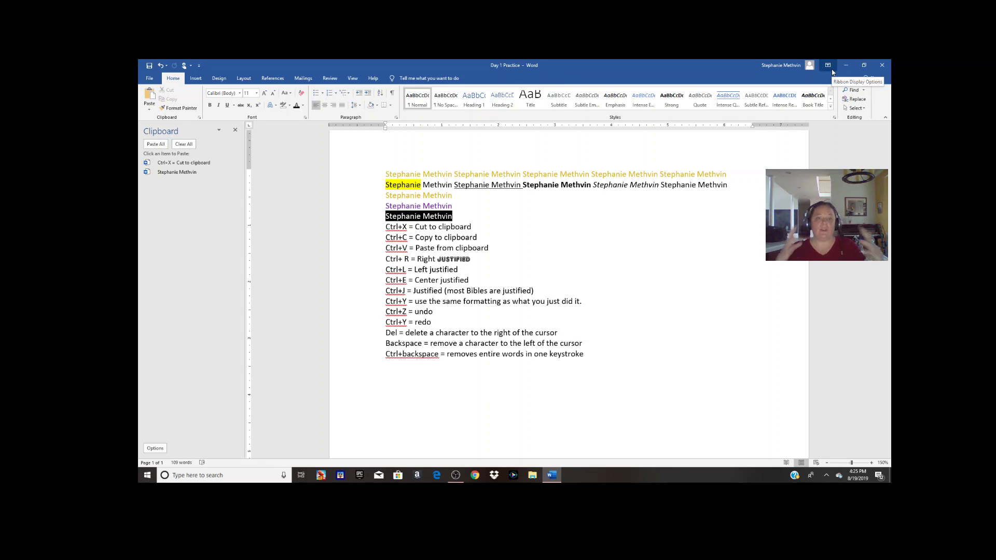
# Restore down and re-maximize the Word window, then close Word
pyautogui.click(863, 64)
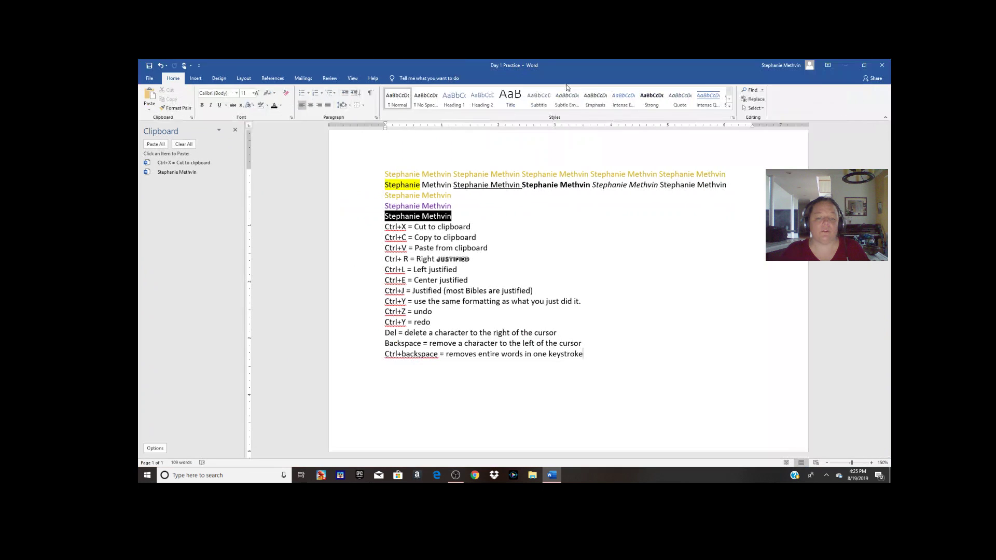
pyautogui.click(566, 80)
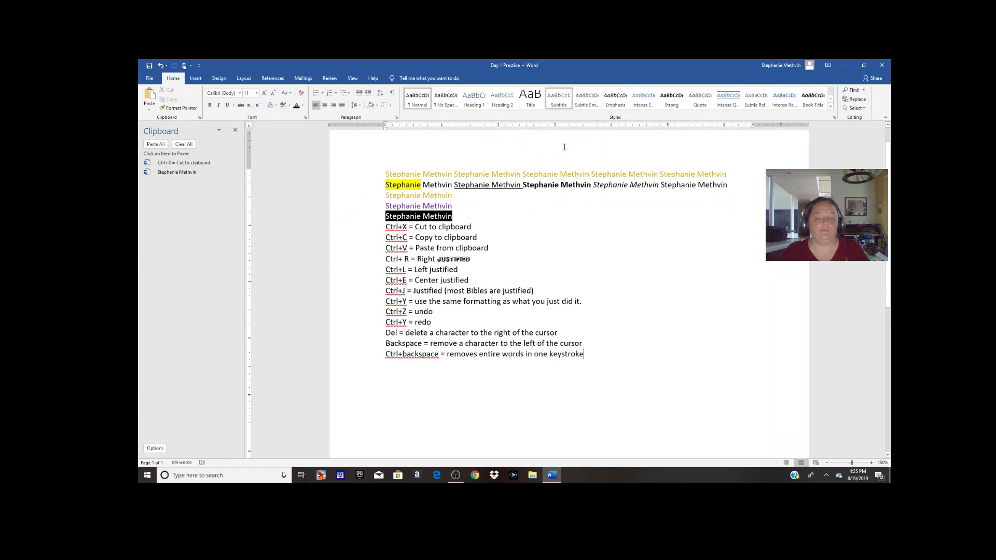
pyautogui.click(883, 65)
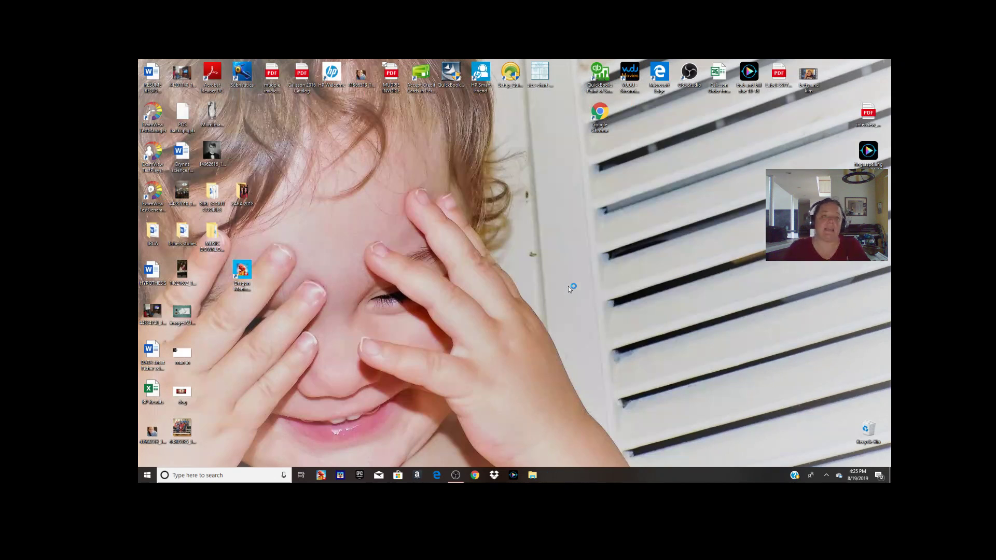